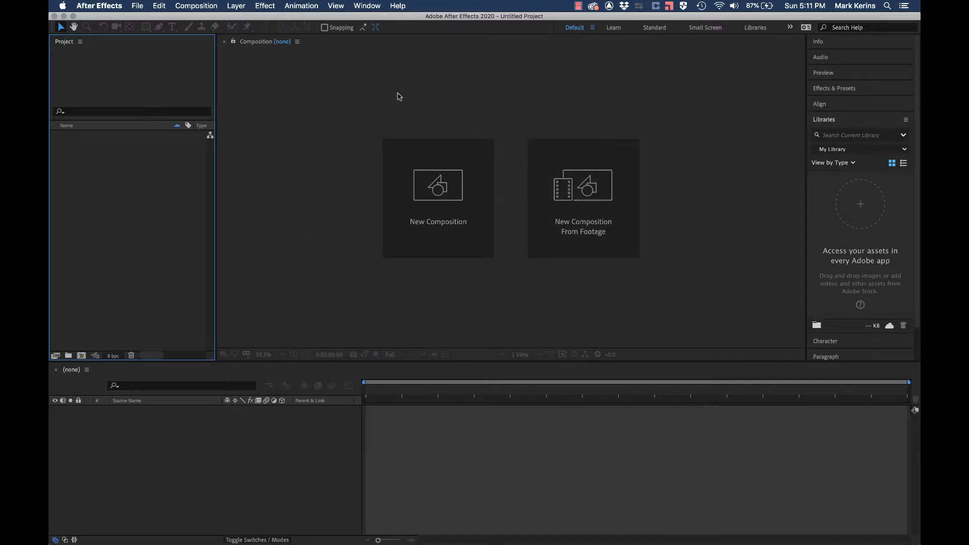
# Step: Create a new, empty project
pyautogui.click(129, 4)
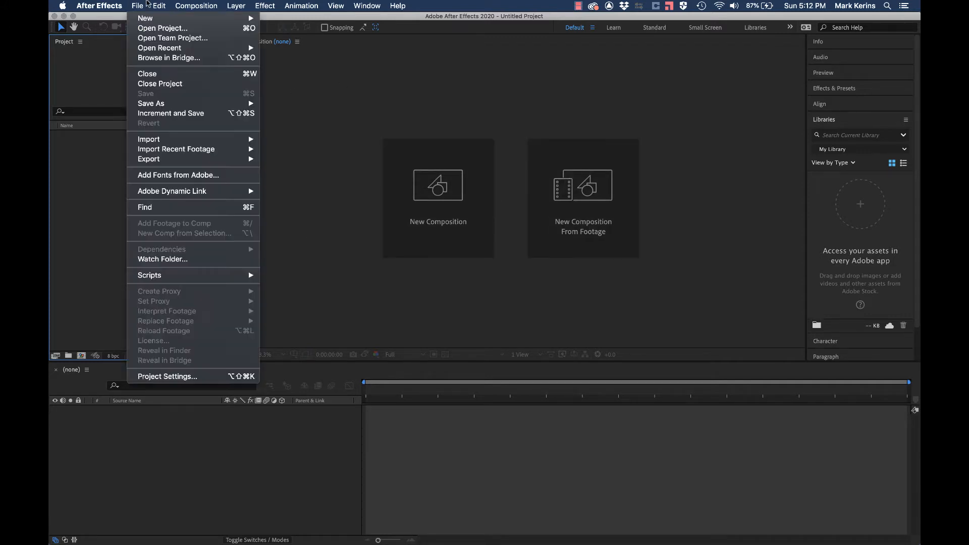
pyautogui.moveTo(146, 22)
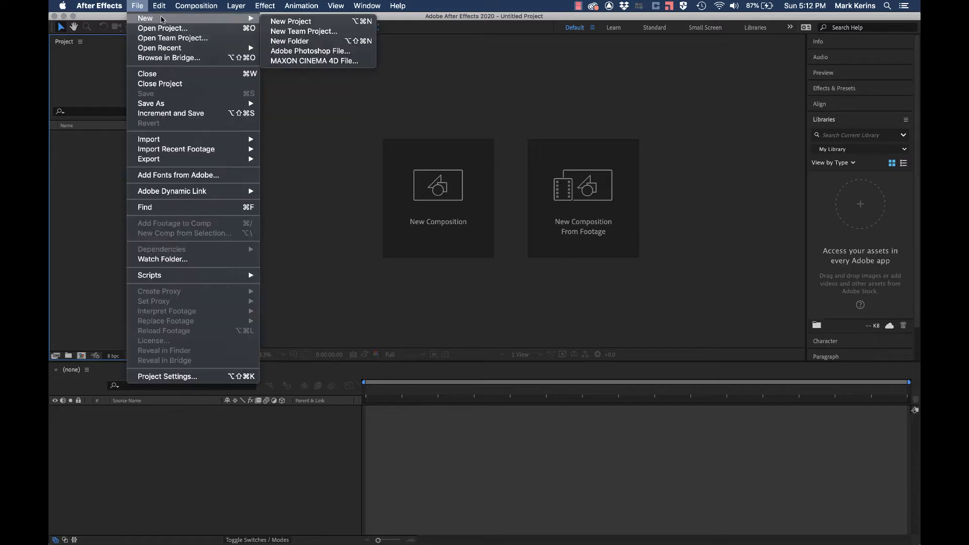
pyautogui.click(270, 19)
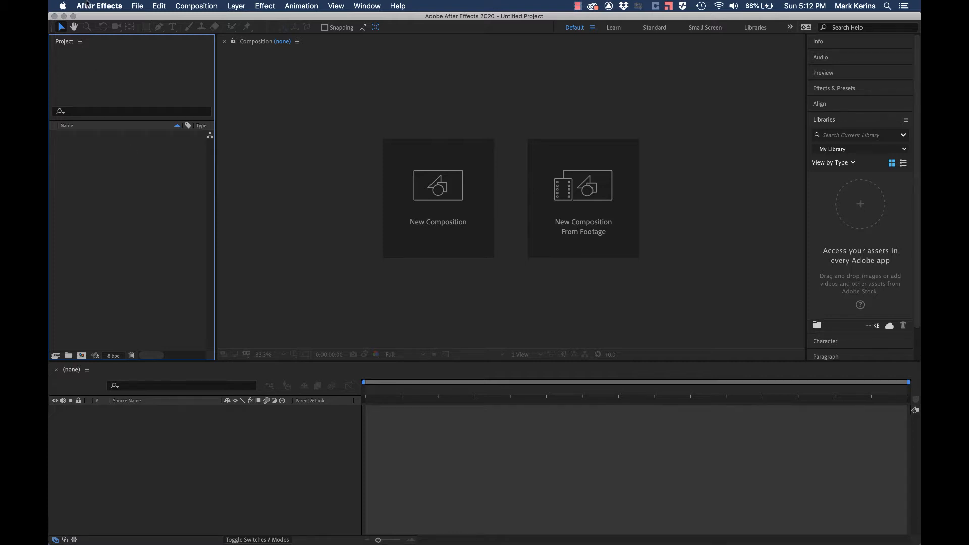
# Step: Import the clips CAM13222_01.MOV, CAM13219_01.MOV and CAM13223_01.MOV from the Desktop as footage
pyautogui.click(137, 6)
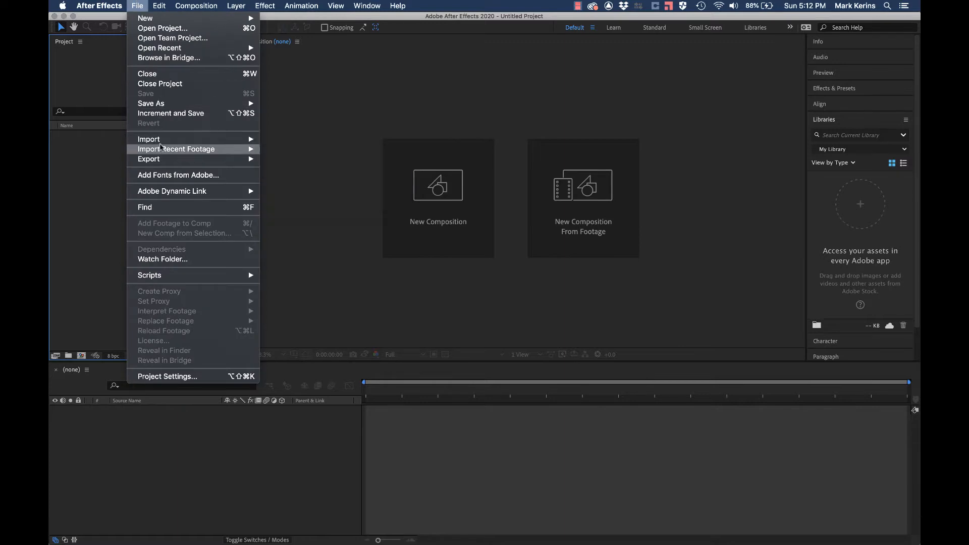
pyautogui.moveTo(161, 140)
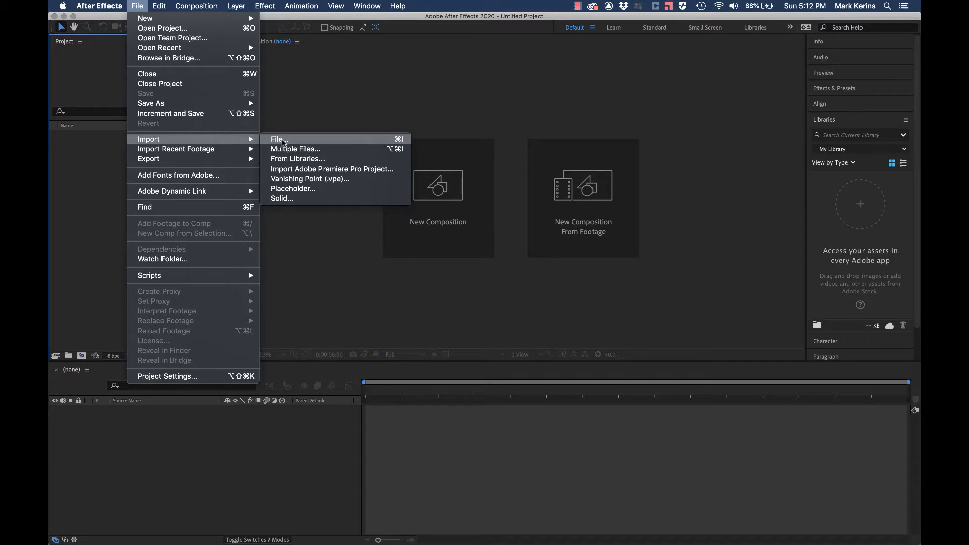
pyautogui.click(282, 141)
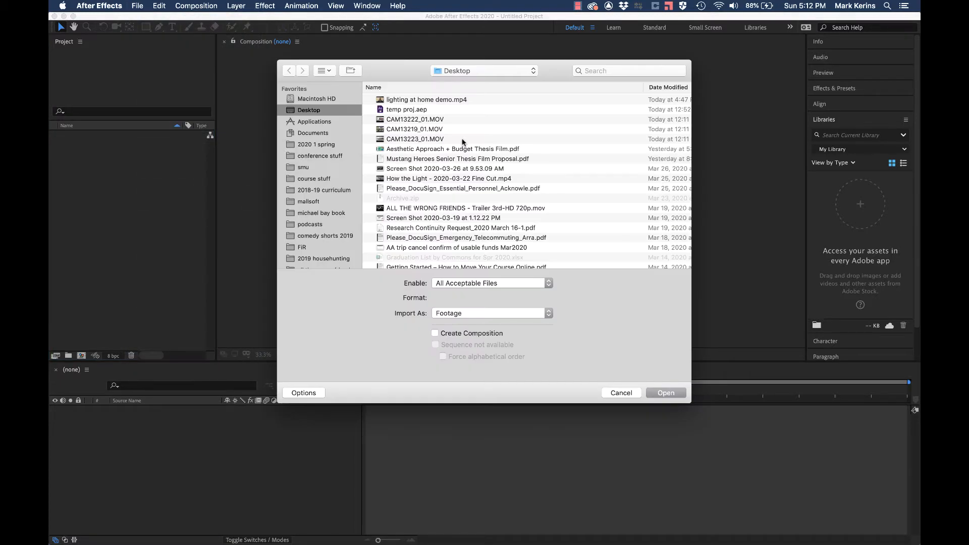
pyautogui.click(396, 121)
pyautogui.hotkey('shift', 'Down')
pyautogui.hotkey('shift', 'Down')
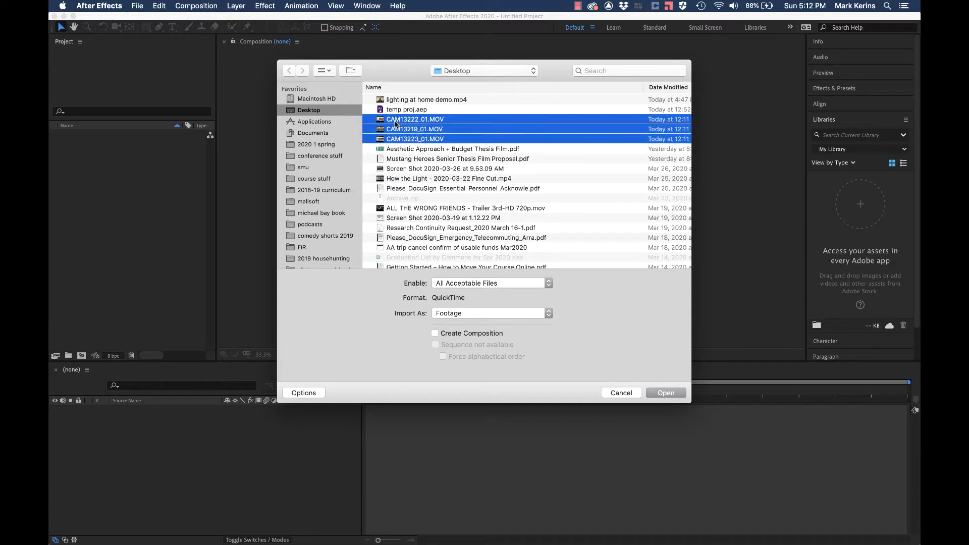
pyautogui.click(652, 394)
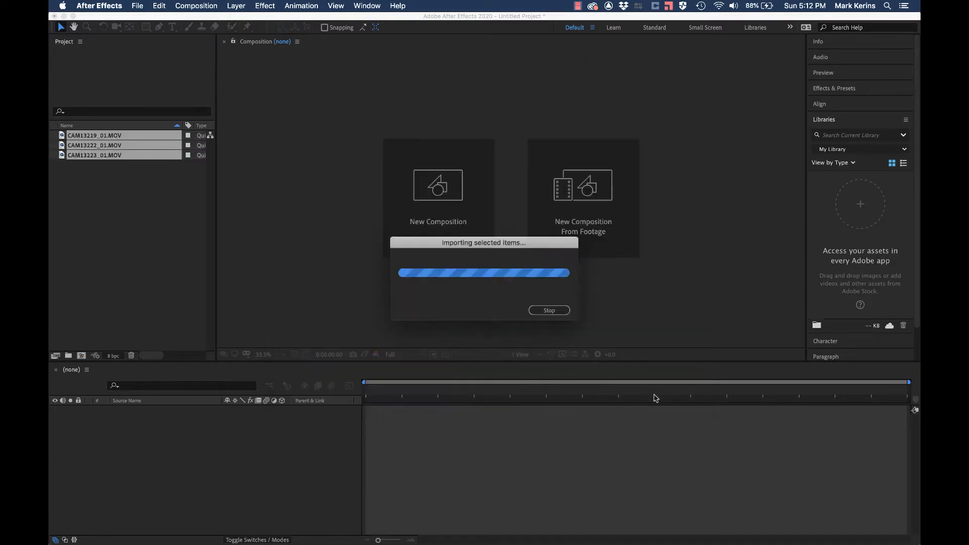
pyautogui.click(80, 218)
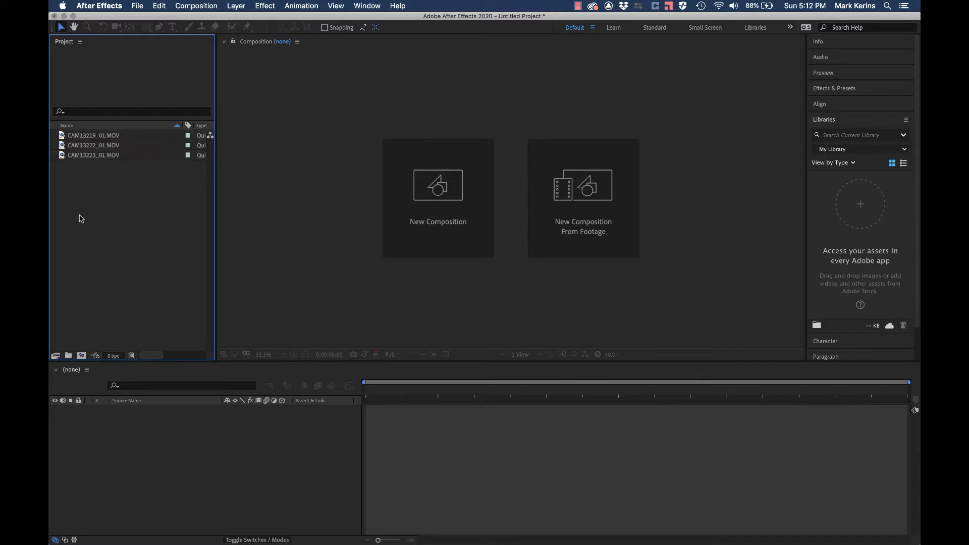
# Step: Check the thumbnail and format details of the CAM13219_01.MOV and CAM13222_01.MOV clips
pyautogui.click(66, 136)
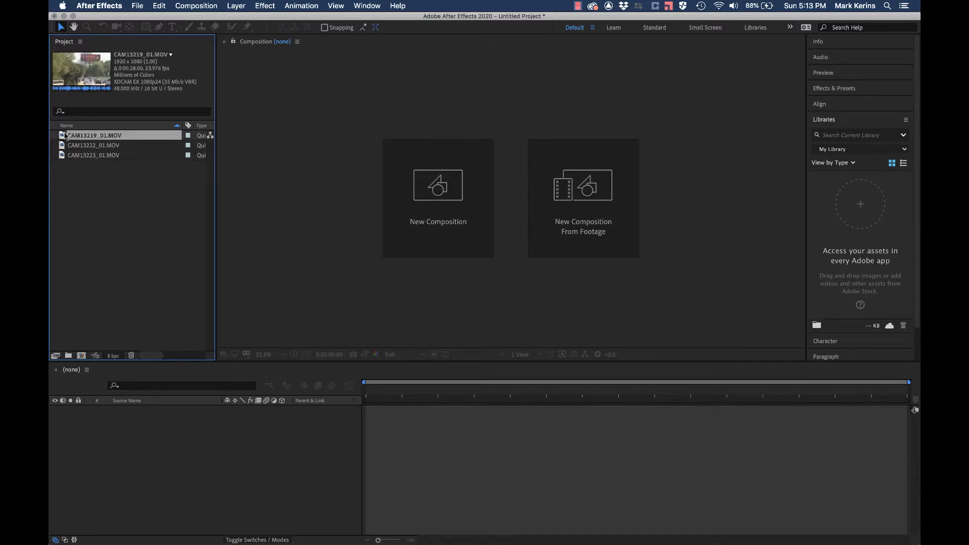
pyautogui.click(61, 146)
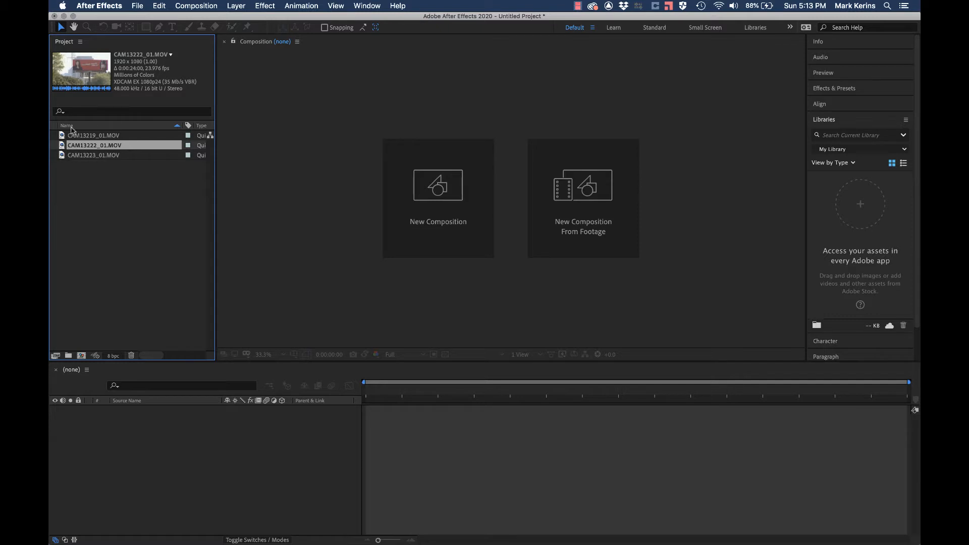
pyautogui.click(122, 191)
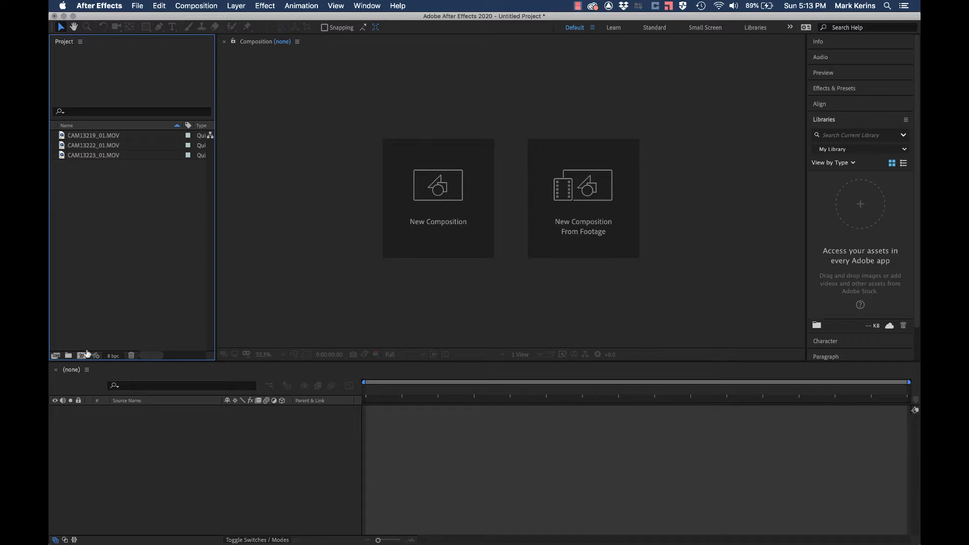
pyautogui.click(195, 6)
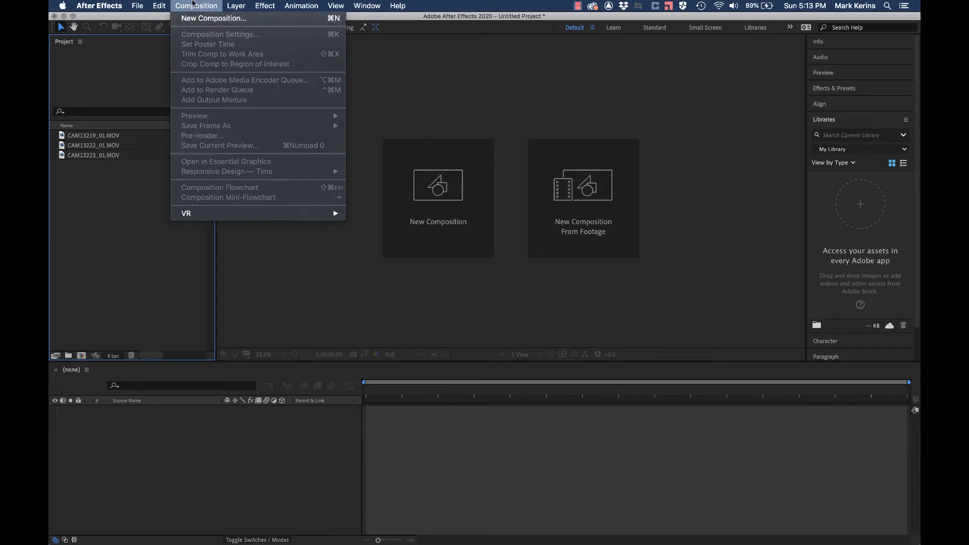
pyautogui.click(195, 4)
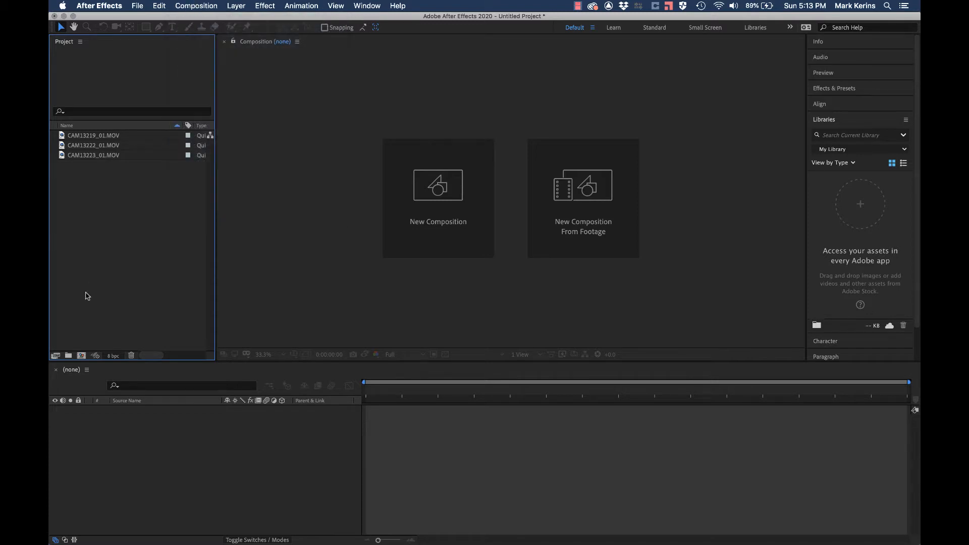
pyautogui.click(82, 355)
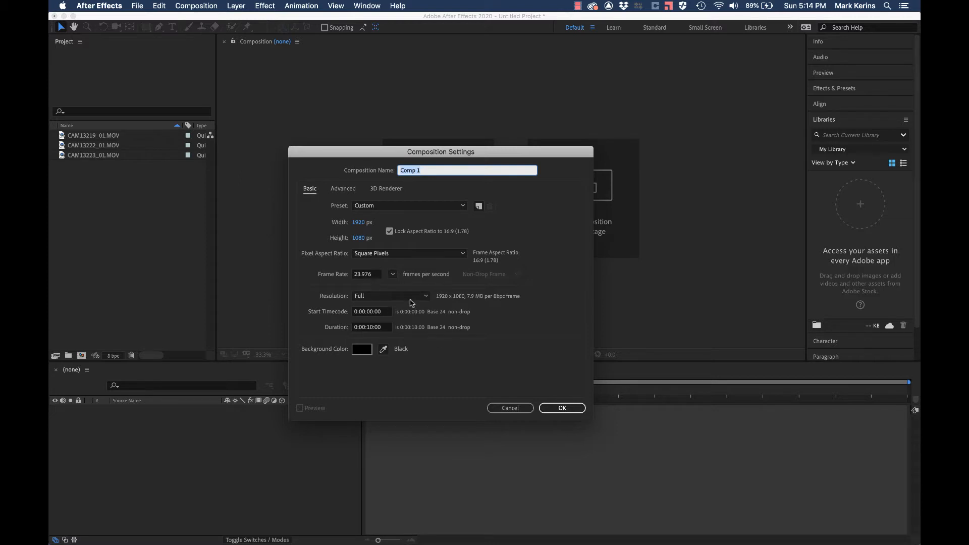
pyautogui.click(506, 407)
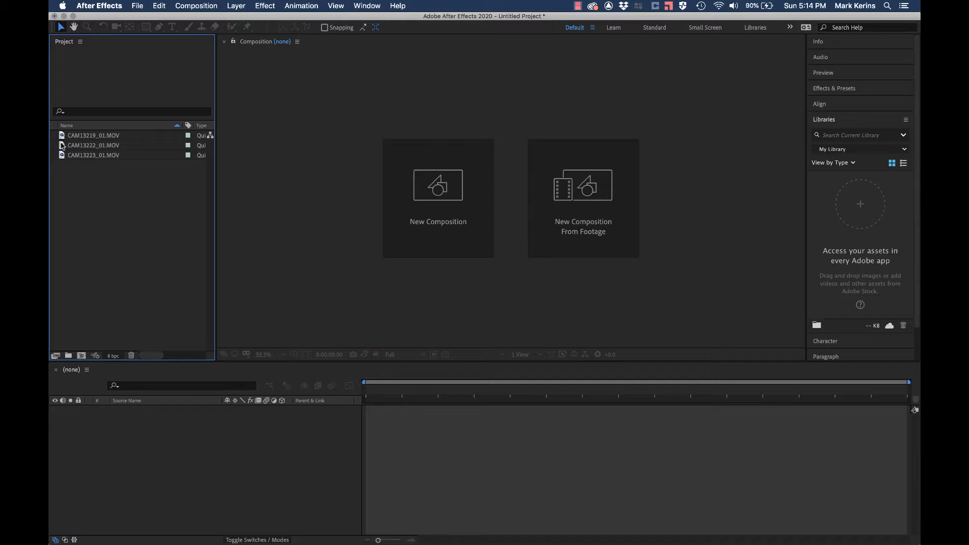
# Step: Create a composition matching the CAM13222_01.MOV clip and rename it "billboard composition"
pyautogui.moveTo(62, 146); pyautogui.dragTo(82, 358)
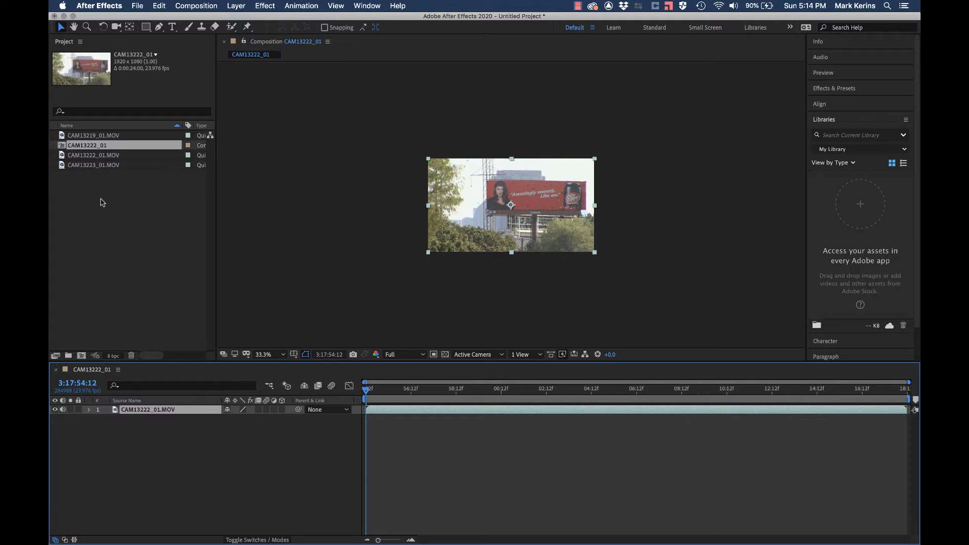
pyautogui.click(60, 149)
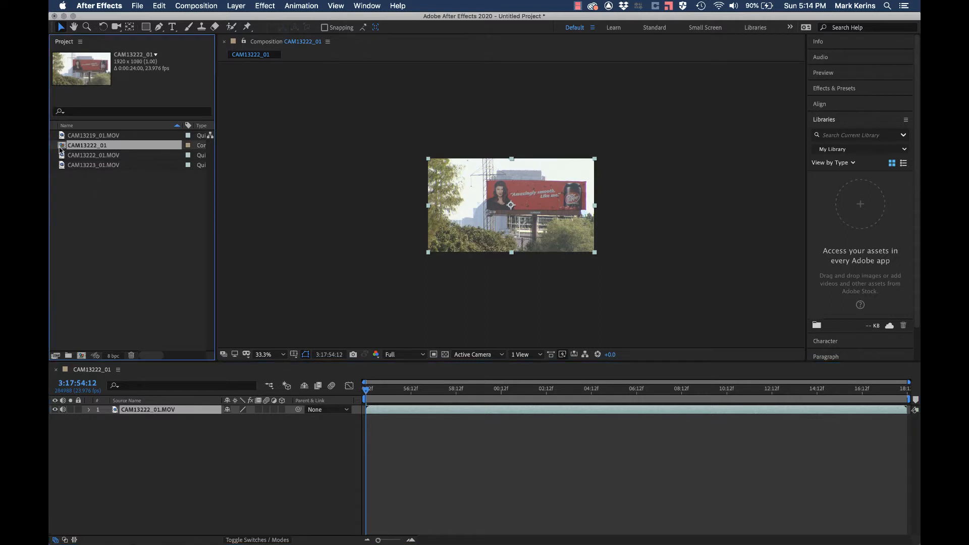
pyautogui.rightClick(60, 149)
pyautogui.click(67, 156)
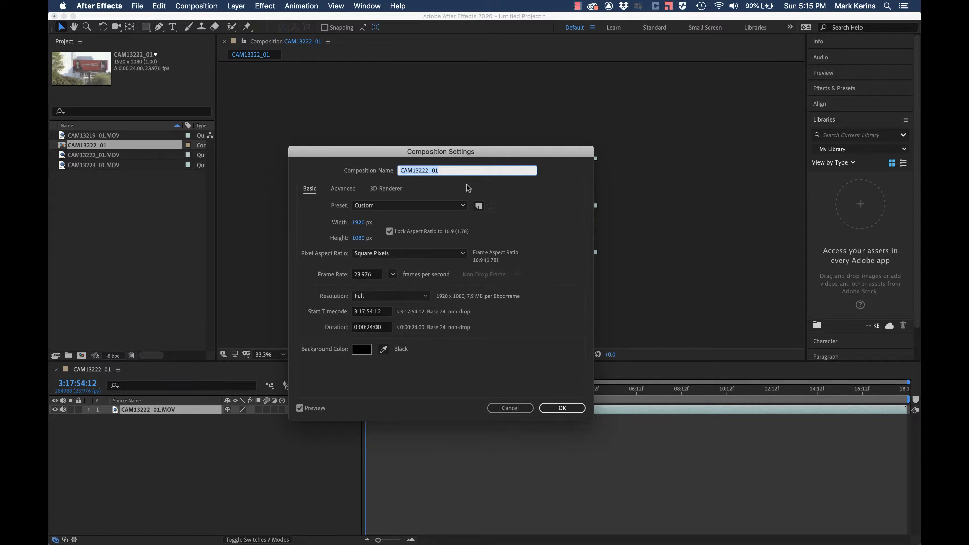
pyautogui.write('billboard composition')
pyautogui.press('Return')
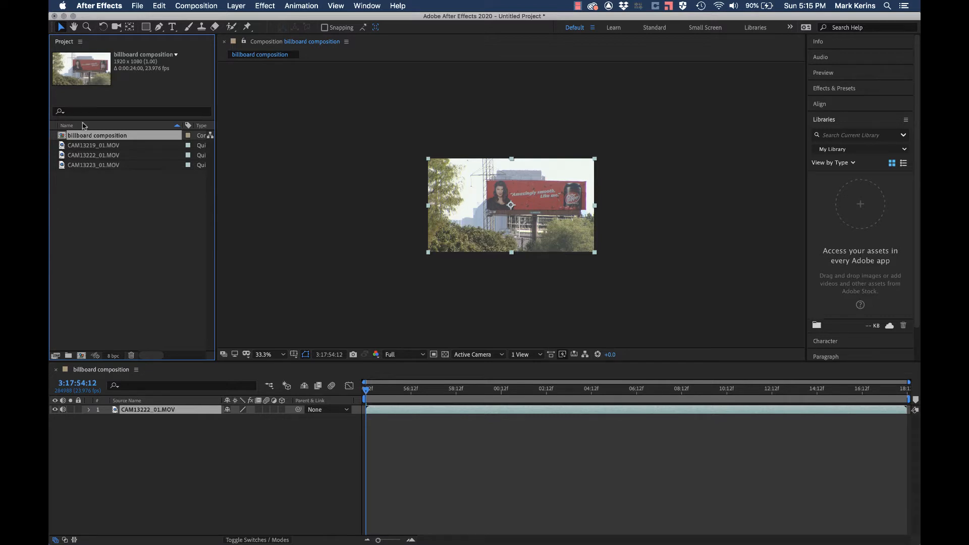
# Step: Create a project folder named "footage"
pyautogui.click(63, 146)
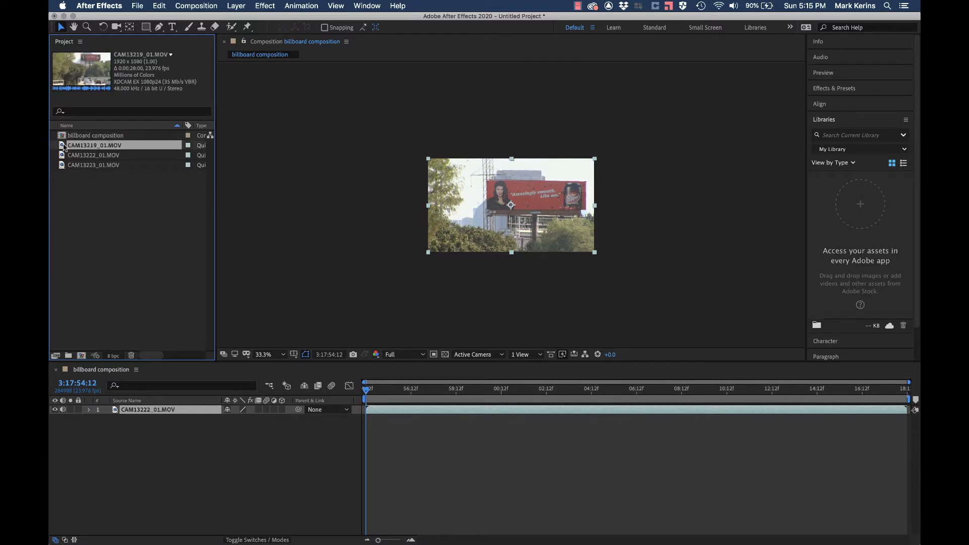
pyautogui.click(69, 356)
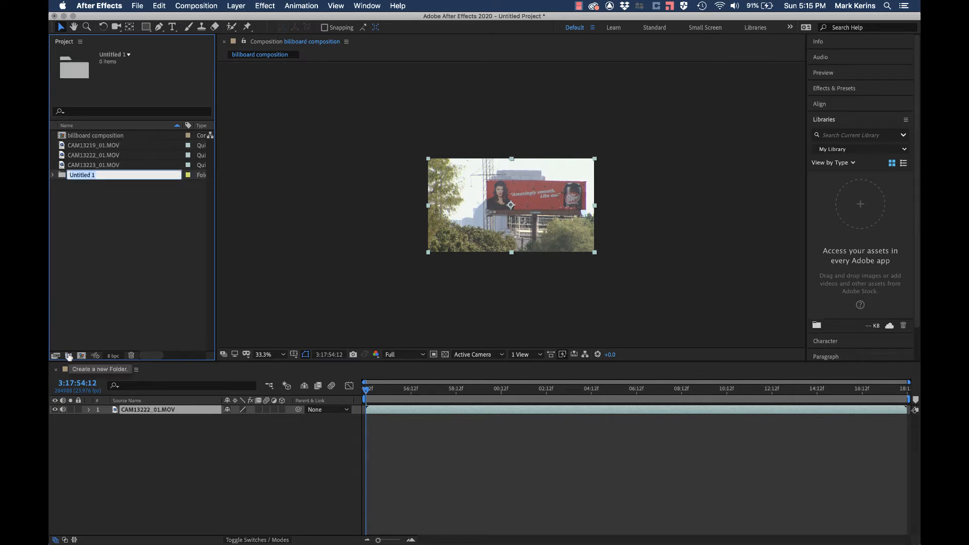
pyautogui.write('footage')
pyautogui.press('Return')
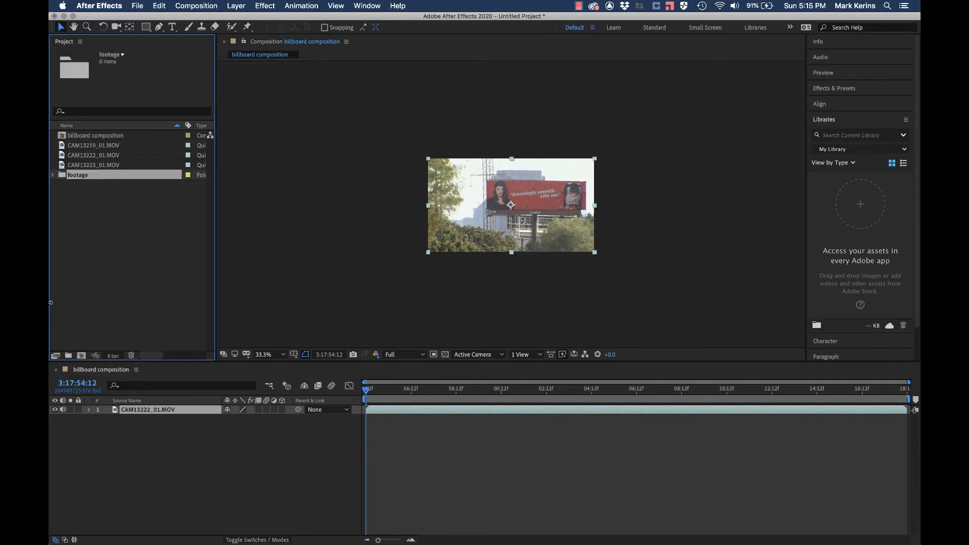
pyautogui.click(62, 150)
pyautogui.hotkey('shift', 'Up')
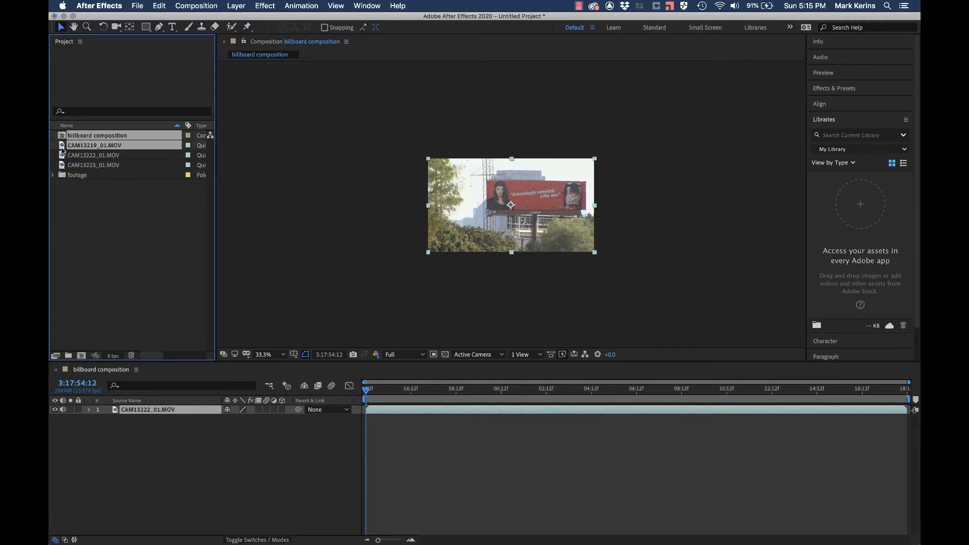
pyautogui.hotkey('shift', 'Down')
pyautogui.hotkey('shift', 'Down')
pyautogui.click(67, 182)
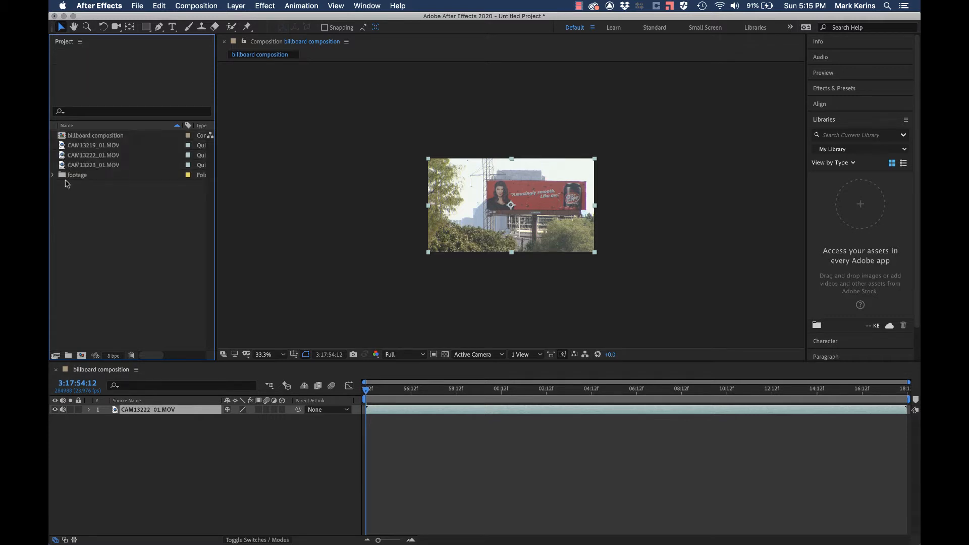
# Step: Move the three MOV clips into the footage folder, expand the folder, and deselect the timeline layer
pyautogui.click(63, 166)
pyautogui.hotkey('shift', 'Up')
pyautogui.hotkey('shift', 'Up')
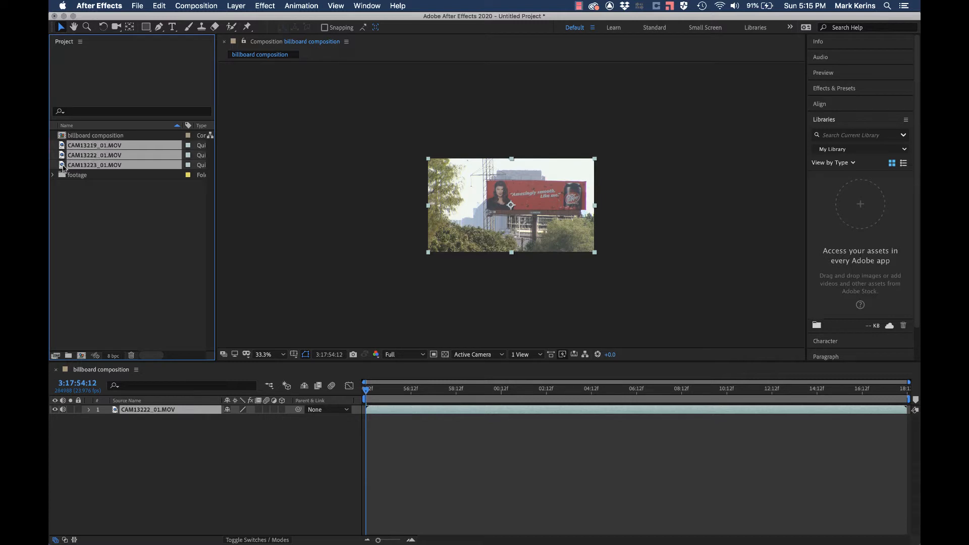
pyautogui.moveTo(63, 167); pyautogui.dragTo(66, 176)
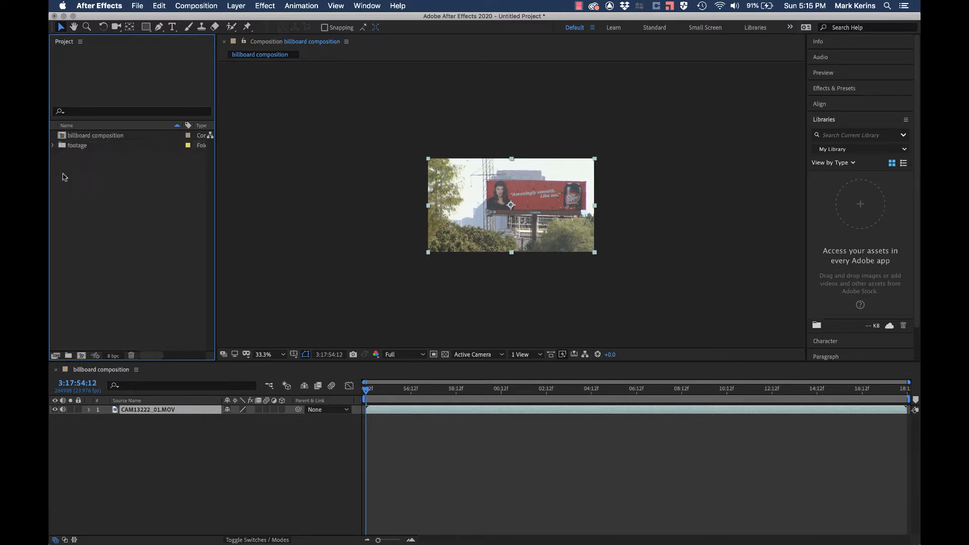
pyautogui.click(53, 146)
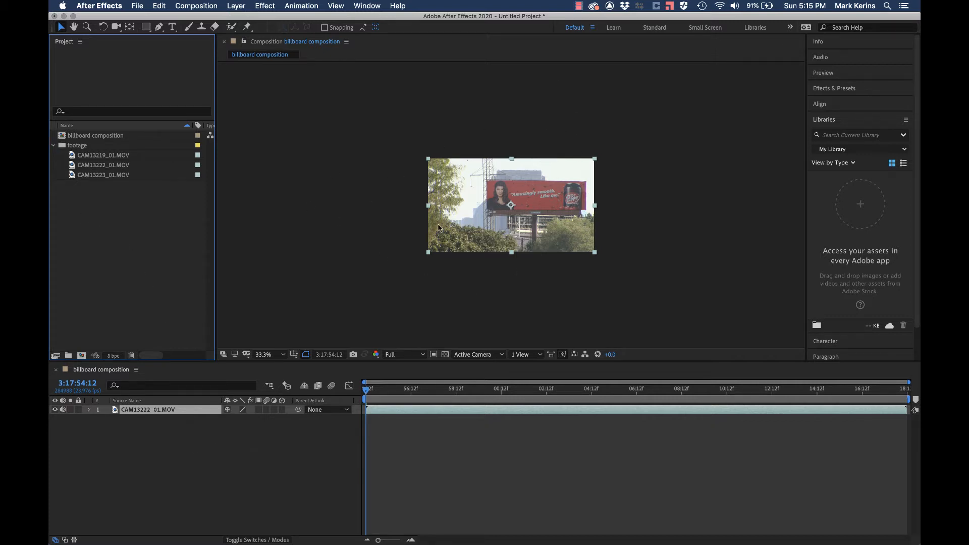
pyautogui.click(126, 435)
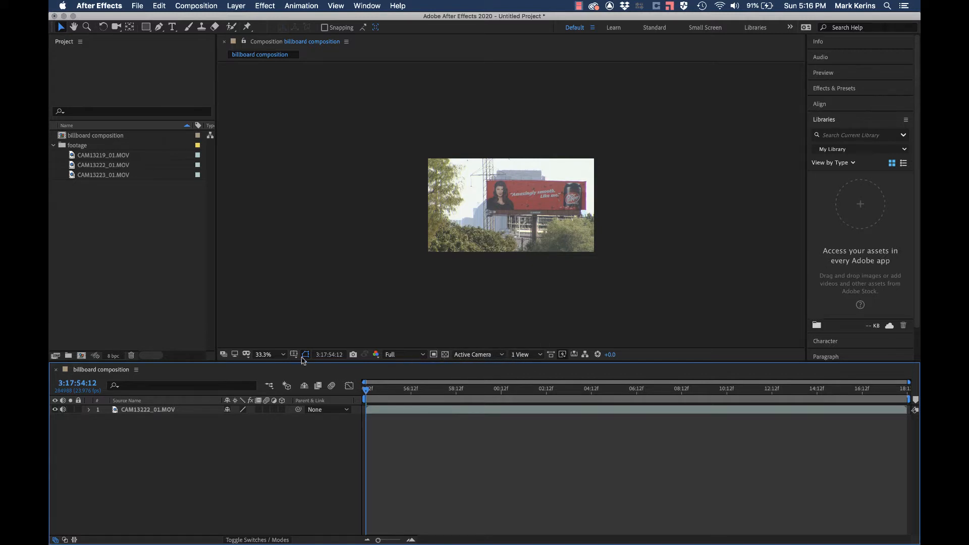
# Step: Try the composition viewer at 12.5% and 100% magnification
pyautogui.click(271, 355)
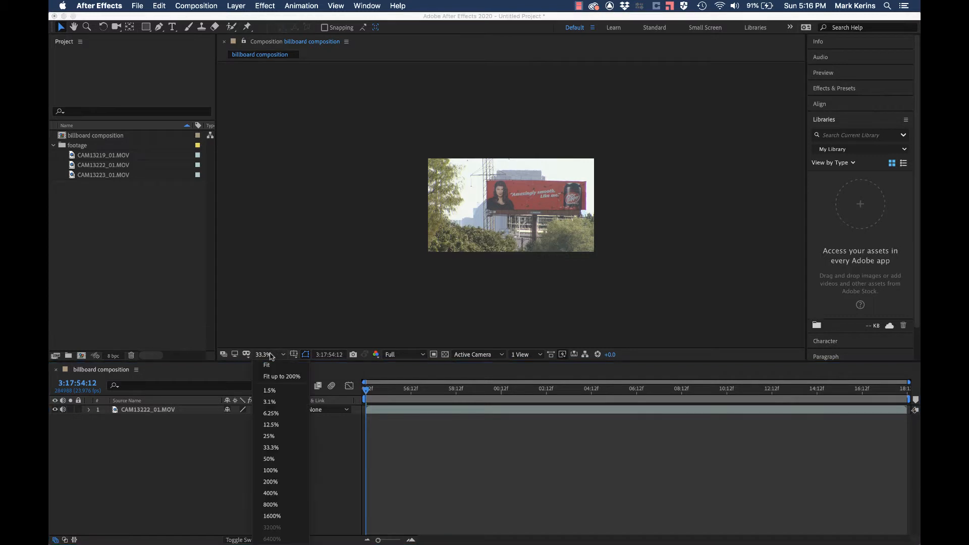
pyautogui.click(272, 425)
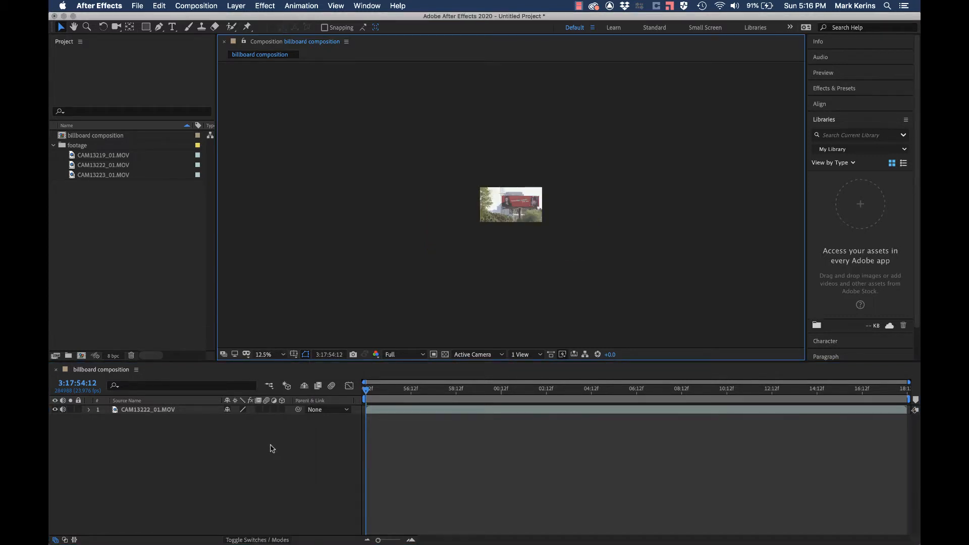
pyautogui.click(268, 356)
pyautogui.click(262, 470)
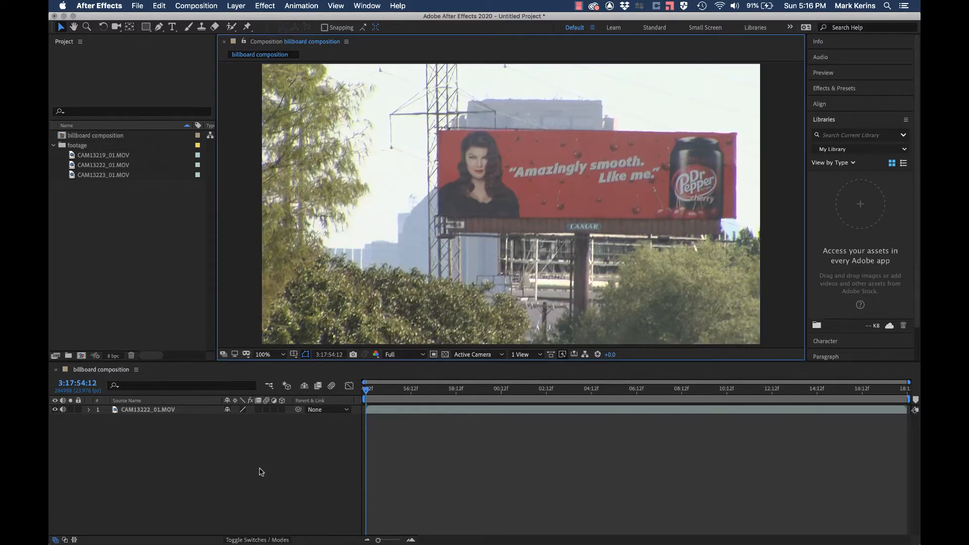
# Step: Set the composition viewer's magnification to Fit
pyautogui.click(263, 355)
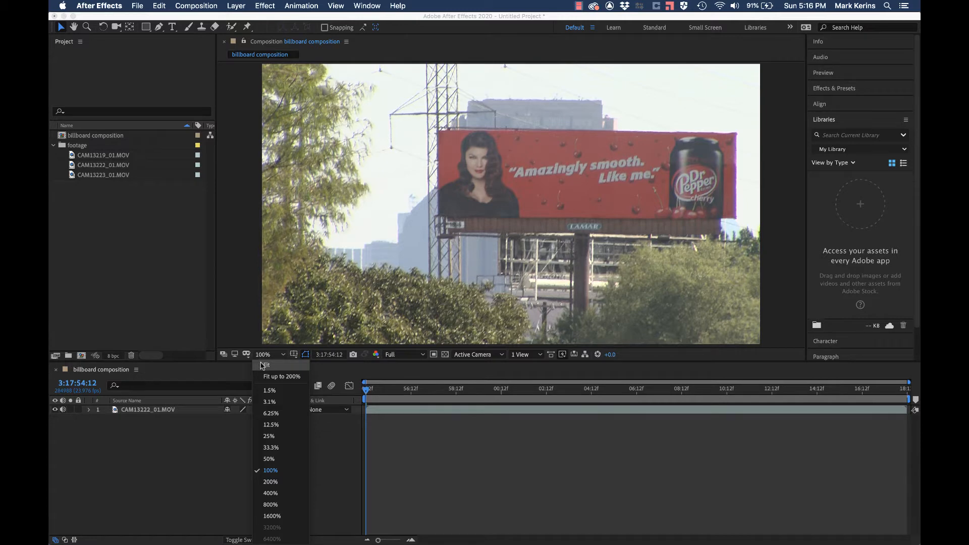
pyautogui.click(265, 365)
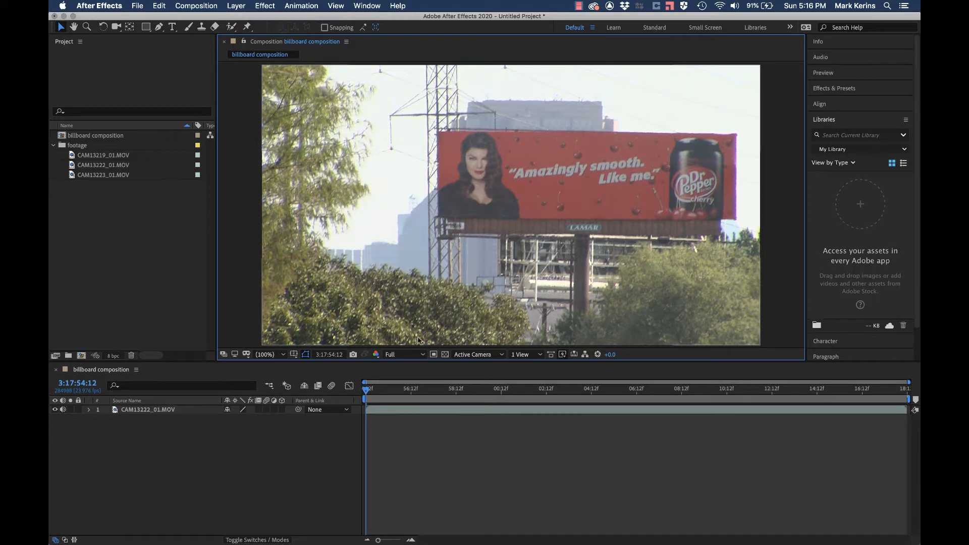
# Step: Compare the composition viewer at Quarter and Full resolution, switching between them twice and finishing at Full
pyautogui.click(393, 354)
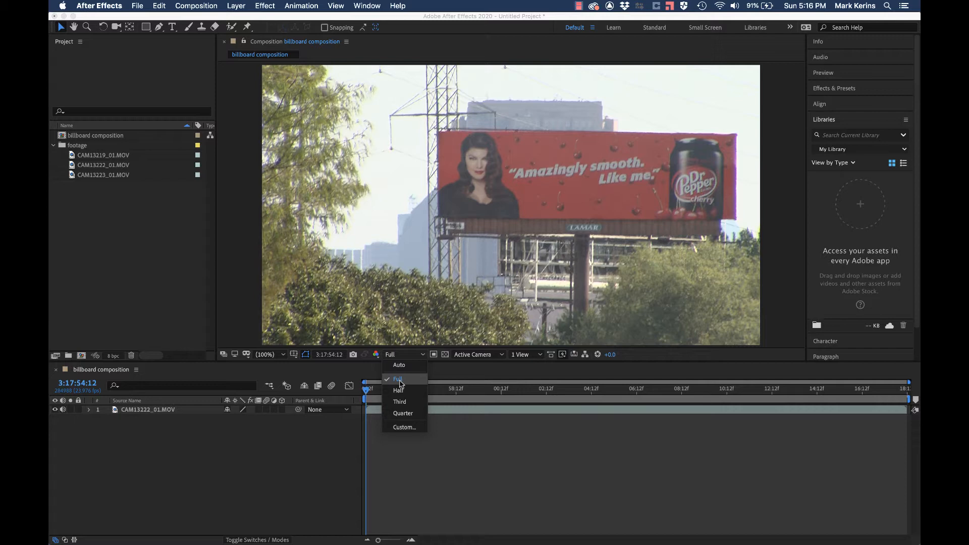
pyautogui.click(403, 412)
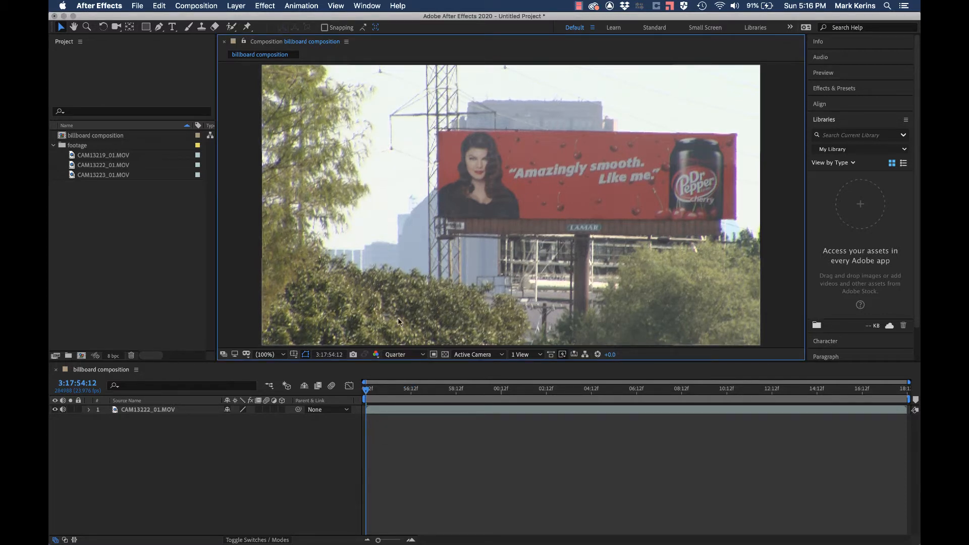
pyautogui.click(404, 354)
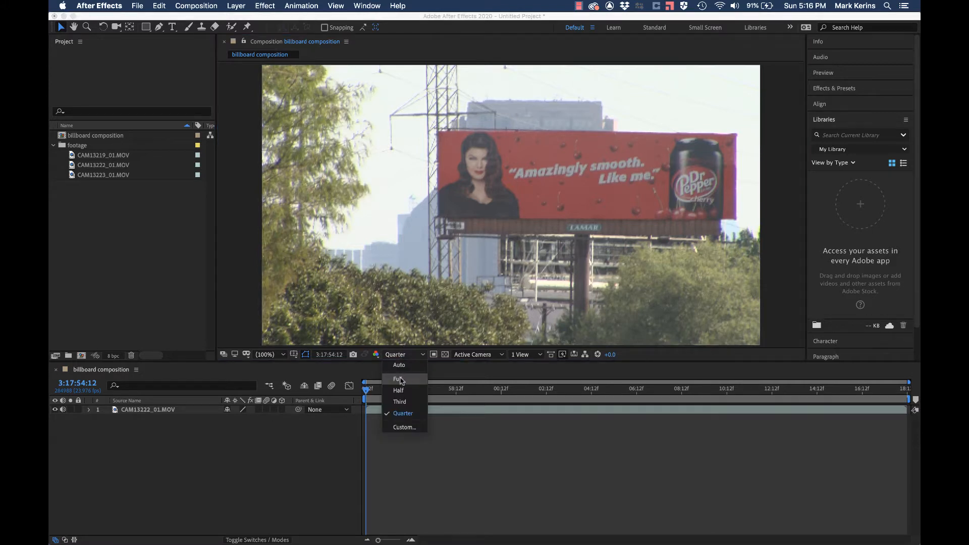
pyautogui.click(401, 378)
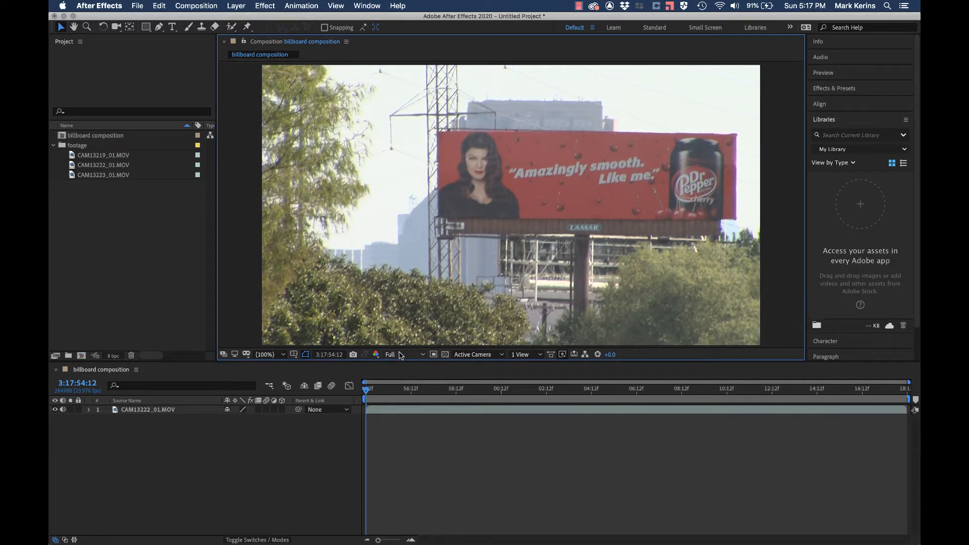
pyautogui.click(402, 355)
pyautogui.click(401, 413)
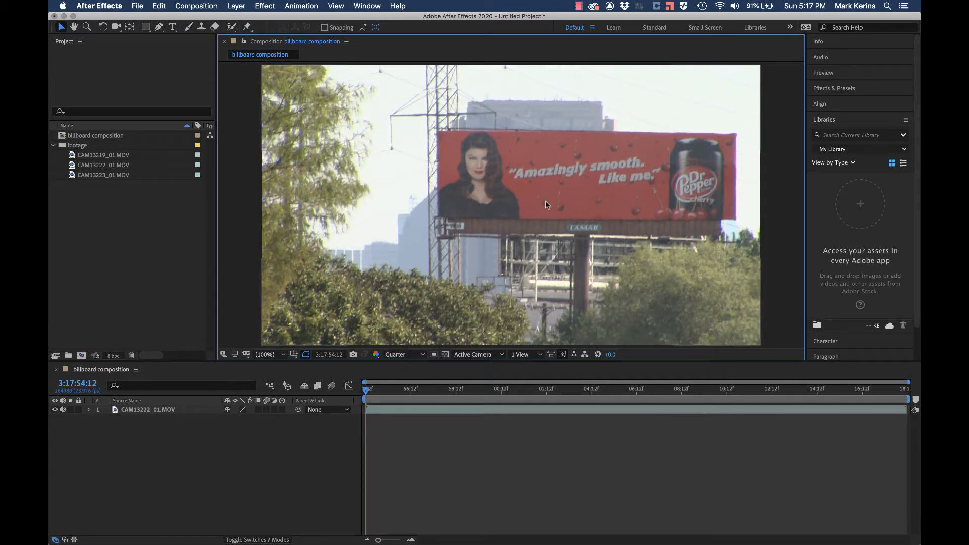
pyautogui.click(394, 355)
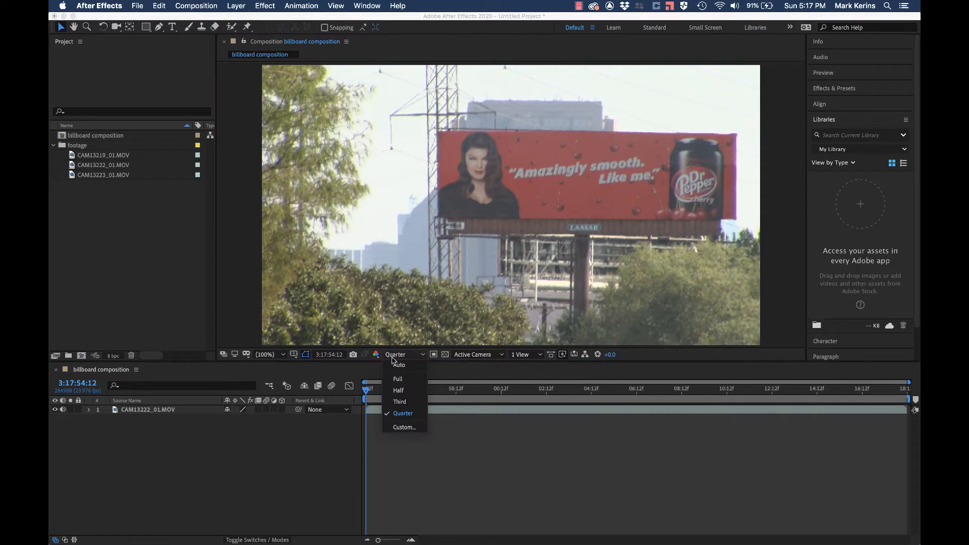
pyautogui.click(398, 378)
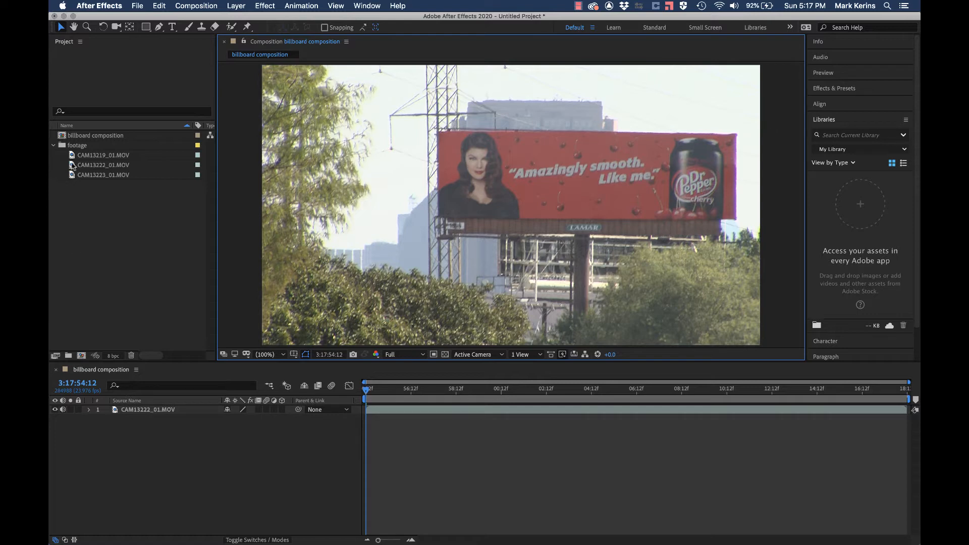
pyautogui.moveTo(71, 165); pyautogui.dragTo(117, 425)
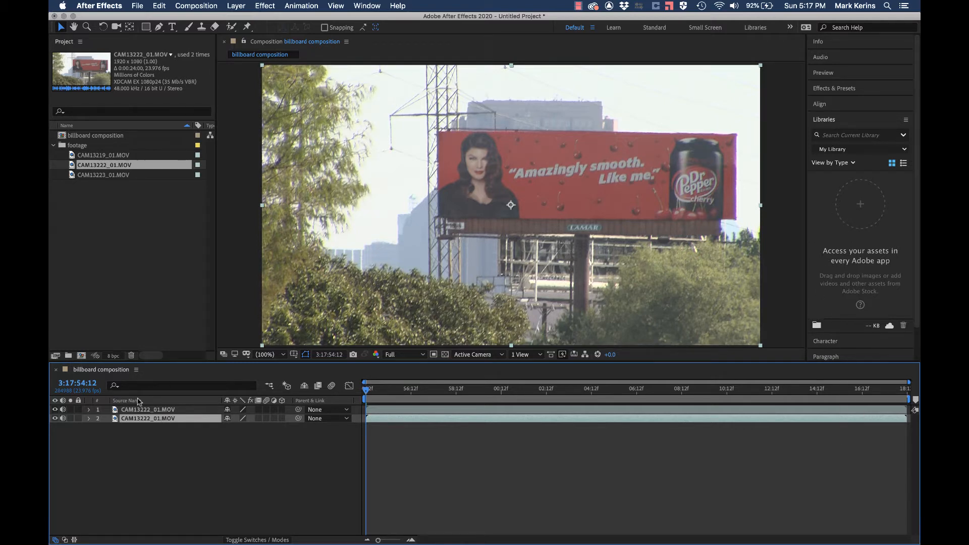
pyautogui.click(117, 410)
pyautogui.press('Delete')
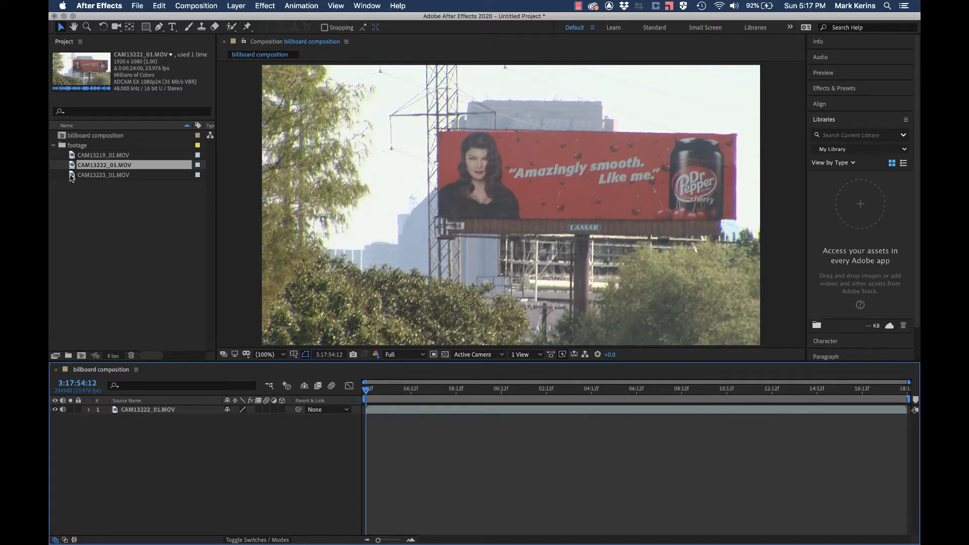
# Step: Add the CAM13219_01.MOV clip to the timeline beneath the CAM13222_01.MOV layer, and select the upper layer
pyautogui.click(71, 154)
pyautogui.moveTo(71, 155); pyautogui.dragTo(126, 423)
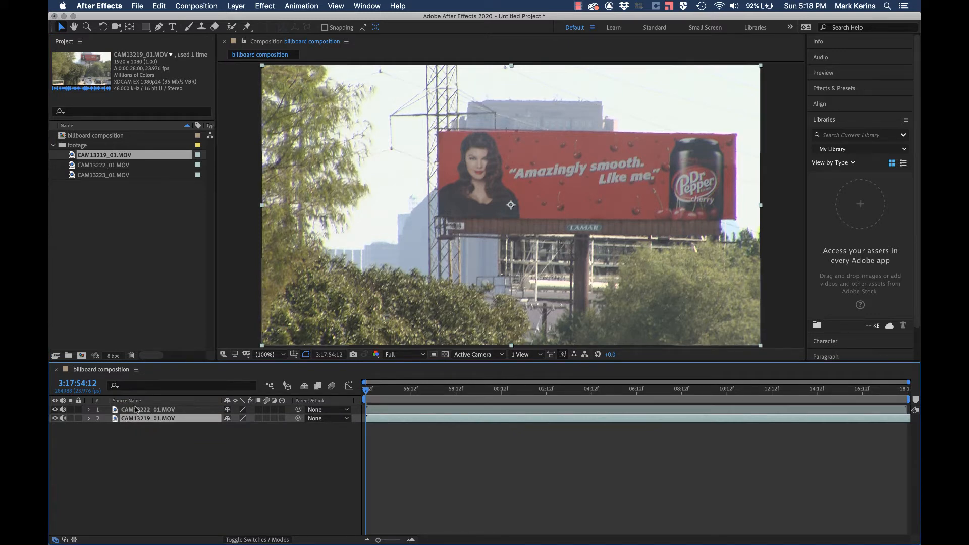
pyautogui.click(138, 410)
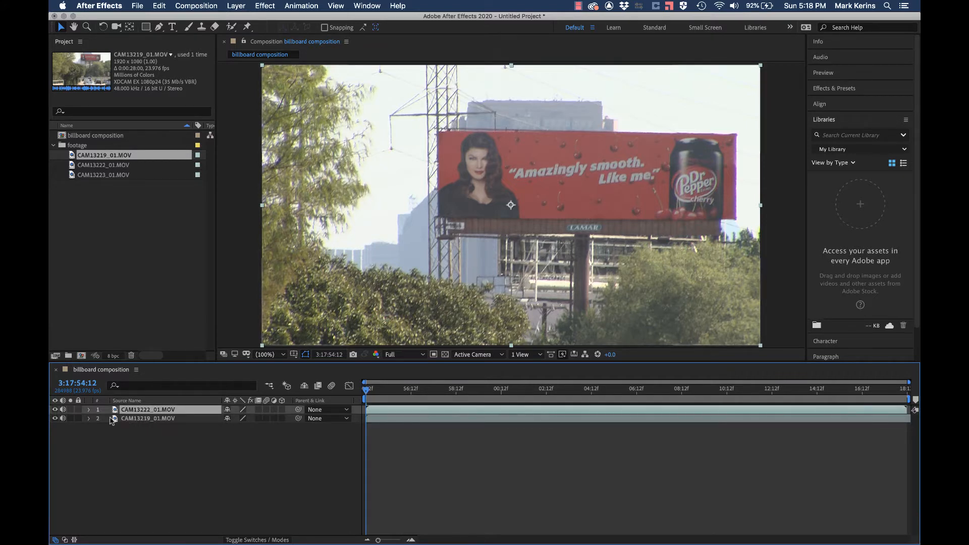
# Step: Hide the CAM13222_01.MOV and CAM13219_01.MOV layers in turn, make both visible again, and deselect all layers
pyautogui.click(55, 410)
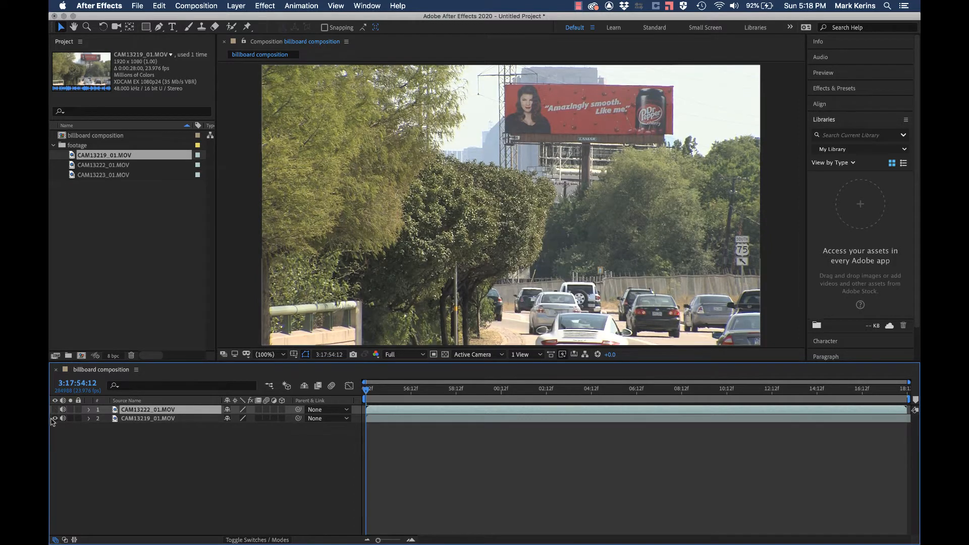
pyautogui.click(55, 419)
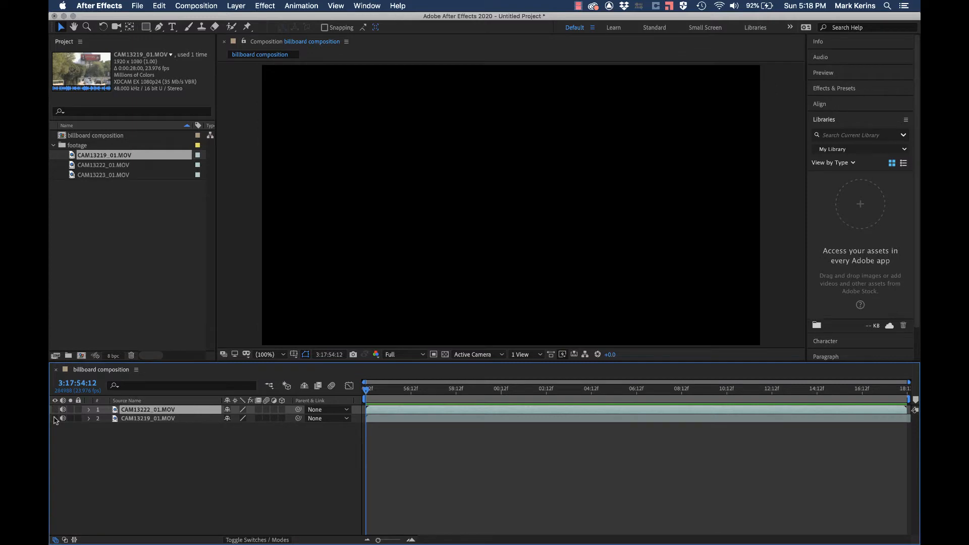
pyautogui.click(55, 418)
pyautogui.click(55, 410)
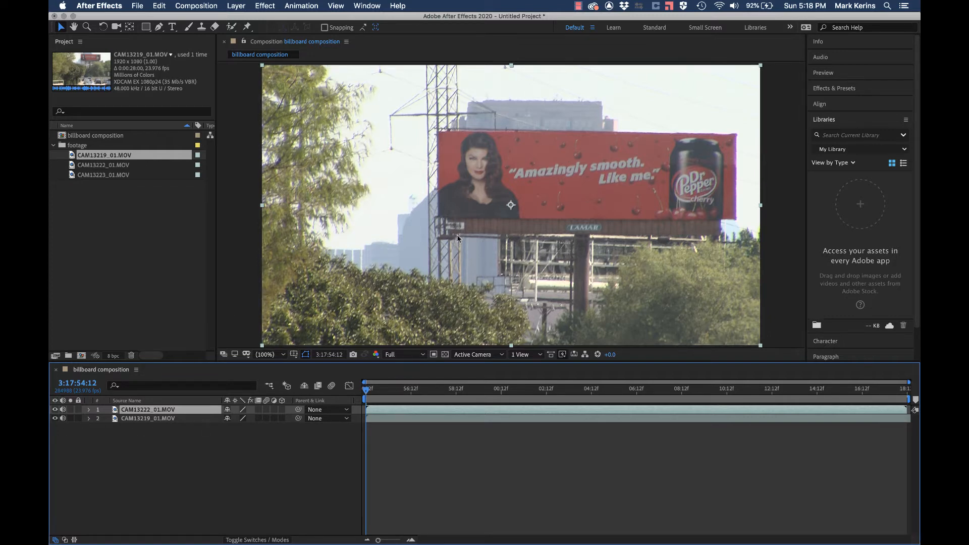
pyautogui.click(168, 460)
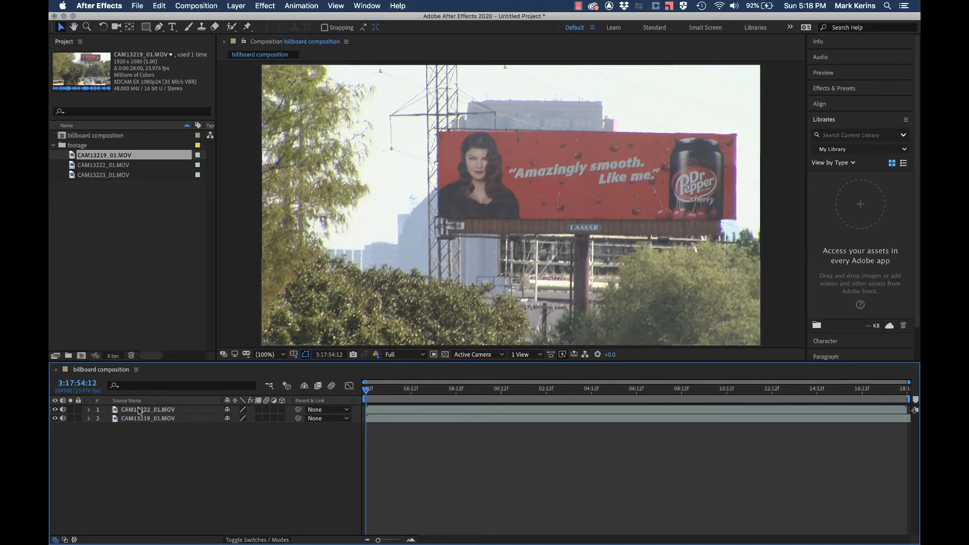
# Step: Open the CAM13222_01.MOV layer in its own viewer and compare it with the billboard composition view
pyautogui.click(155, 412)
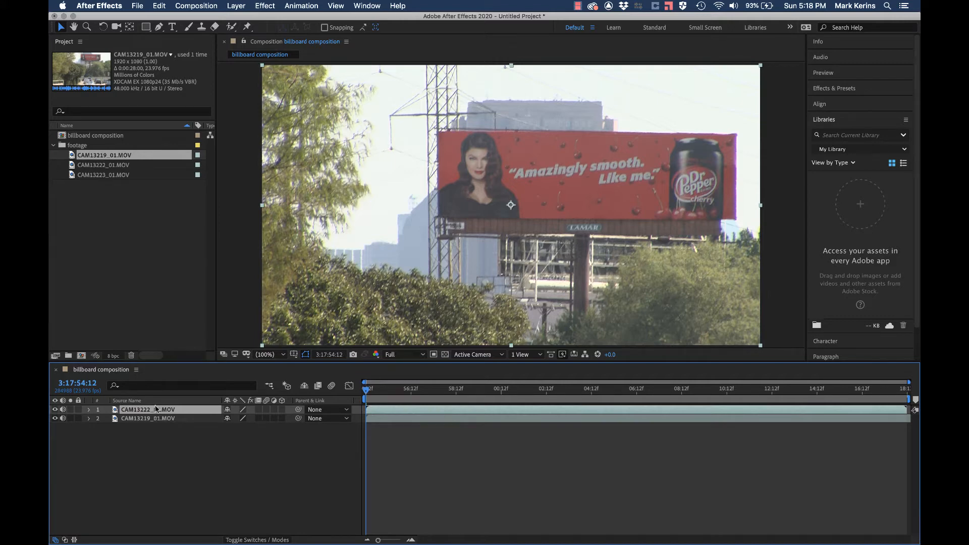
pyautogui.doubleClick(126, 410)
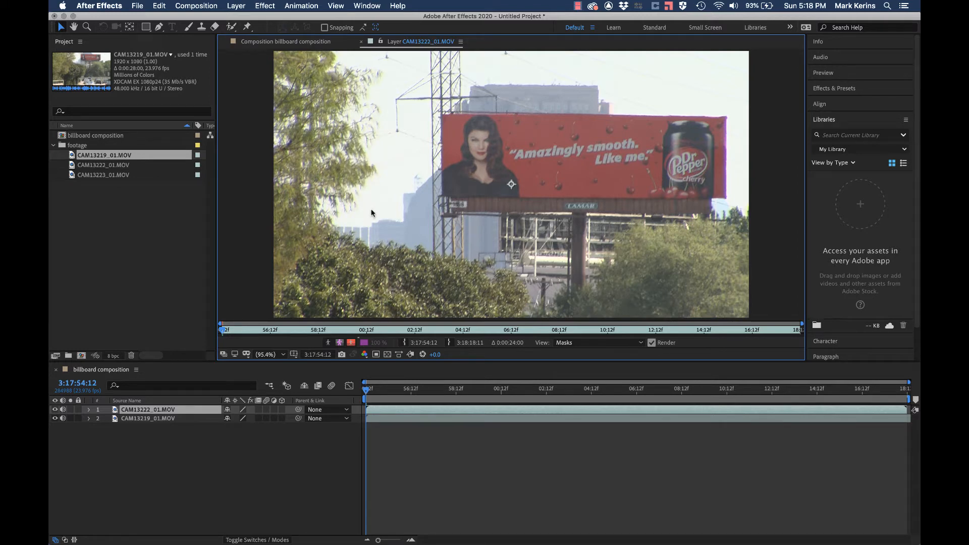
pyautogui.click(301, 43)
pyautogui.click(391, 44)
pyautogui.click(332, 42)
pyautogui.click(393, 42)
pyautogui.click(297, 42)
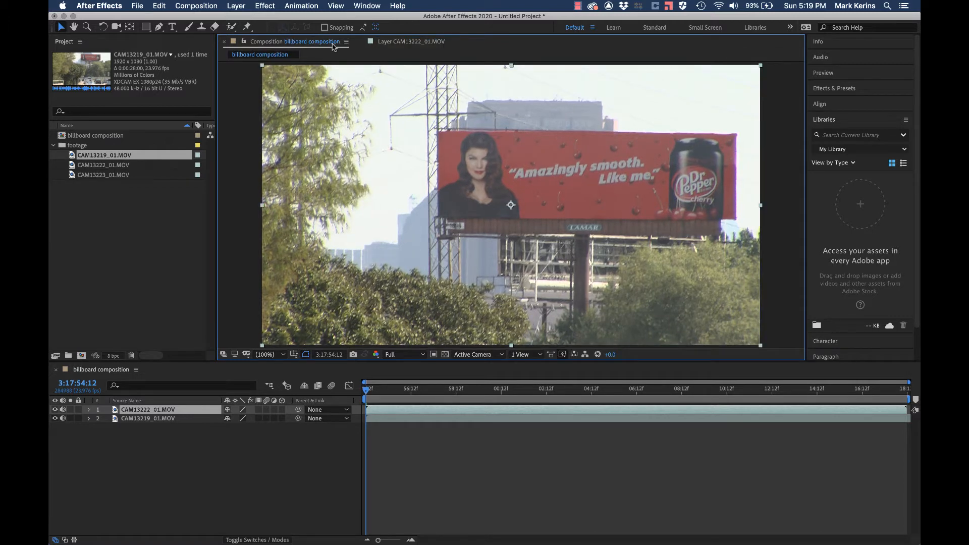
pyautogui.click(384, 43)
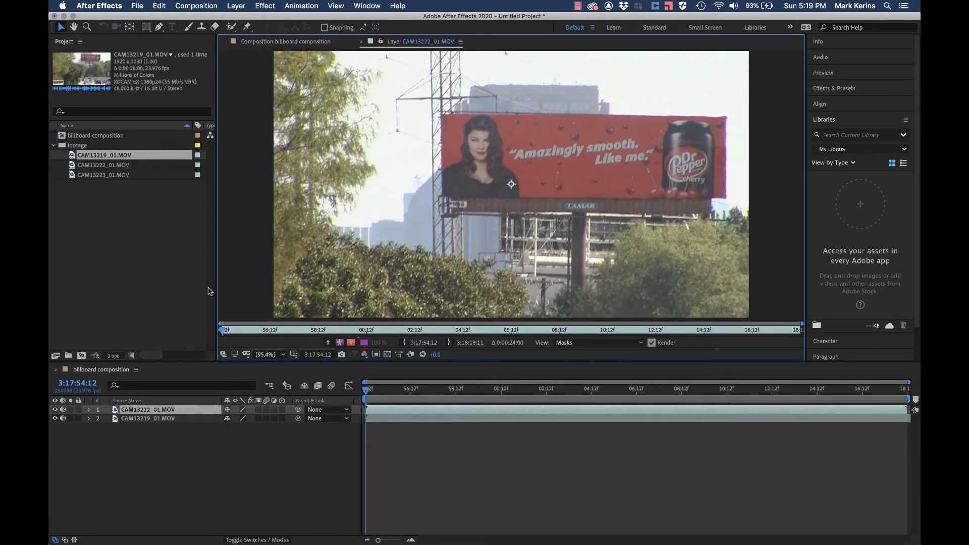
# Step: Open the CAM13219_01.MOV layer in its own viewer and compare it with the billboard composition view
pyautogui.doubleClick(135, 419)
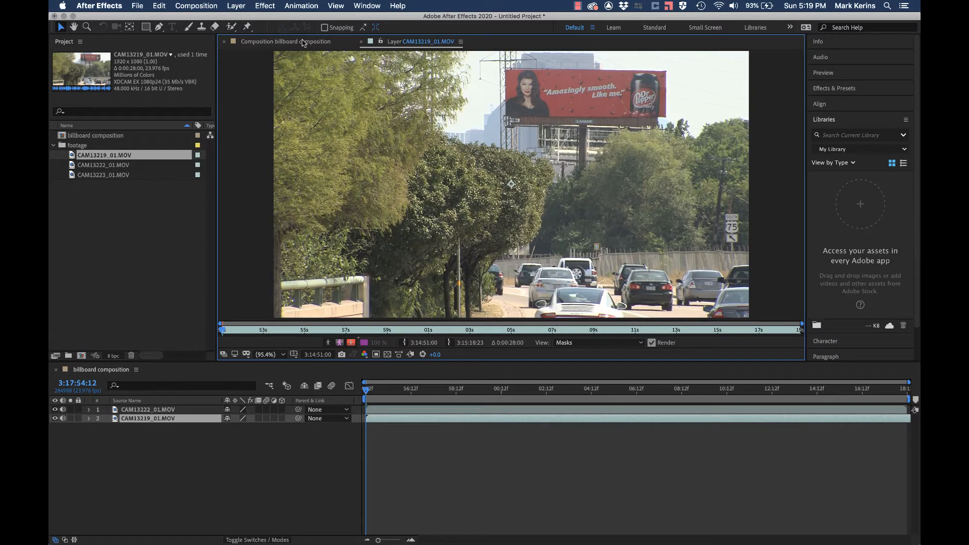
pyautogui.click(327, 44)
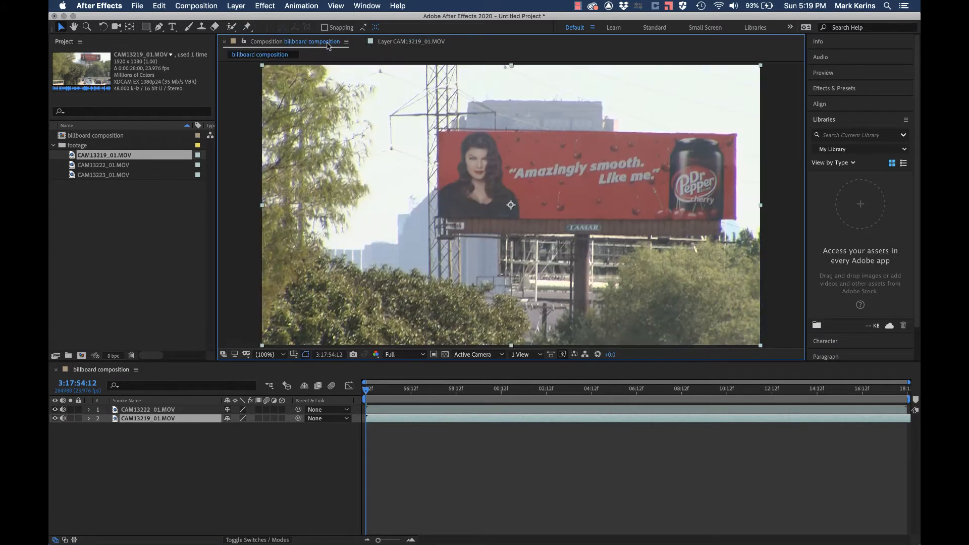
pyautogui.click(393, 43)
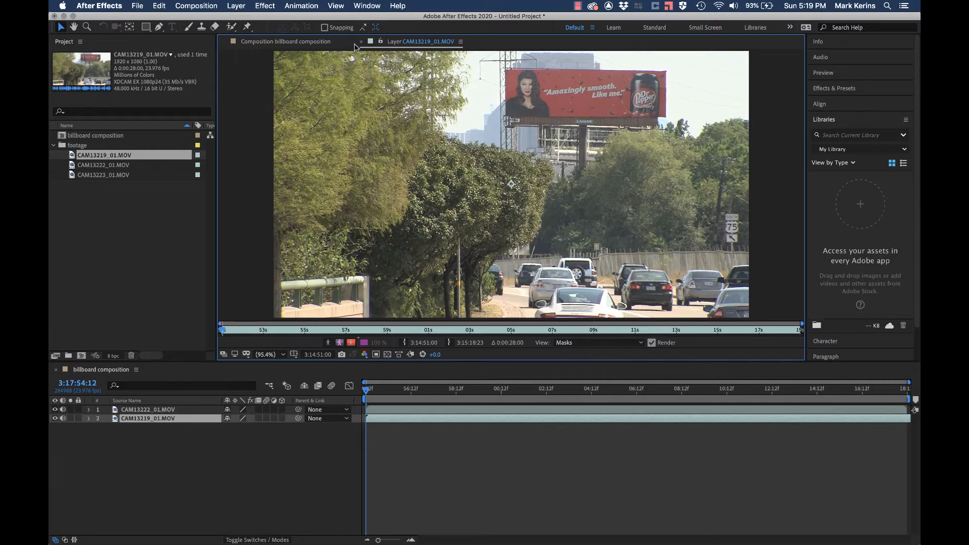
# Step: Close the layer viewer and scrub the playhead in the billboard composition's timeline
pyautogui.click(54, 411)
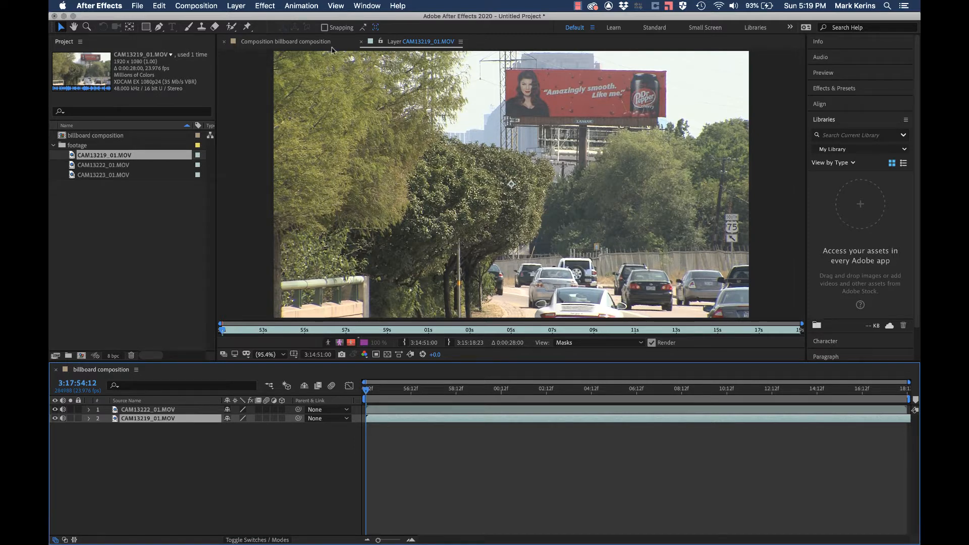
pyautogui.click(362, 42)
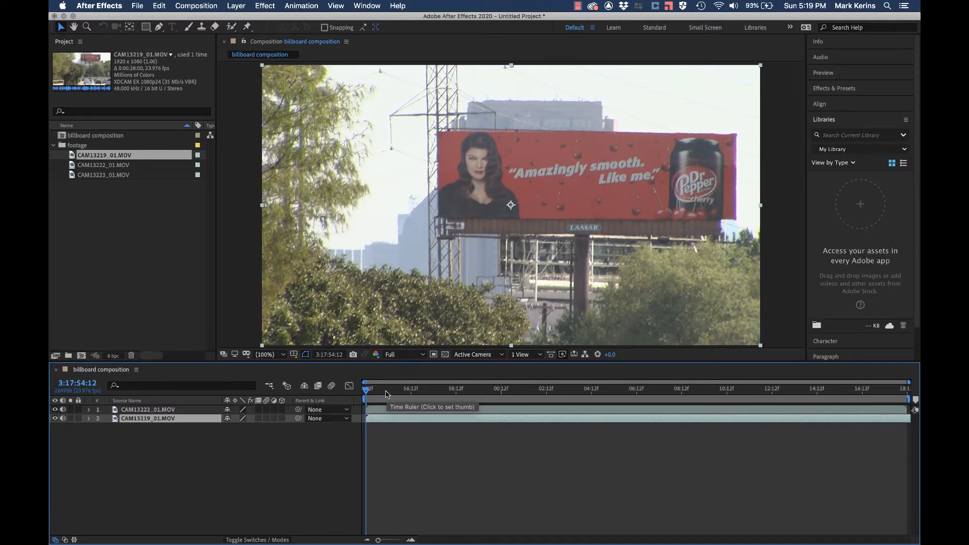
pyautogui.moveTo(386, 393); pyautogui.dragTo(329, 472)
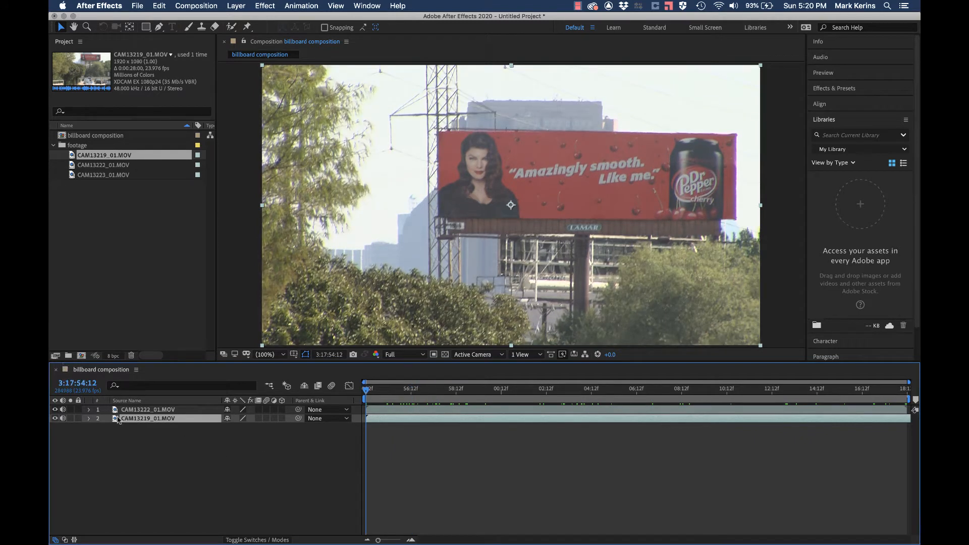
# Step: Set the billboard composition's duration to 0:00:50:00 in its composition settings
pyautogui.click(59, 137)
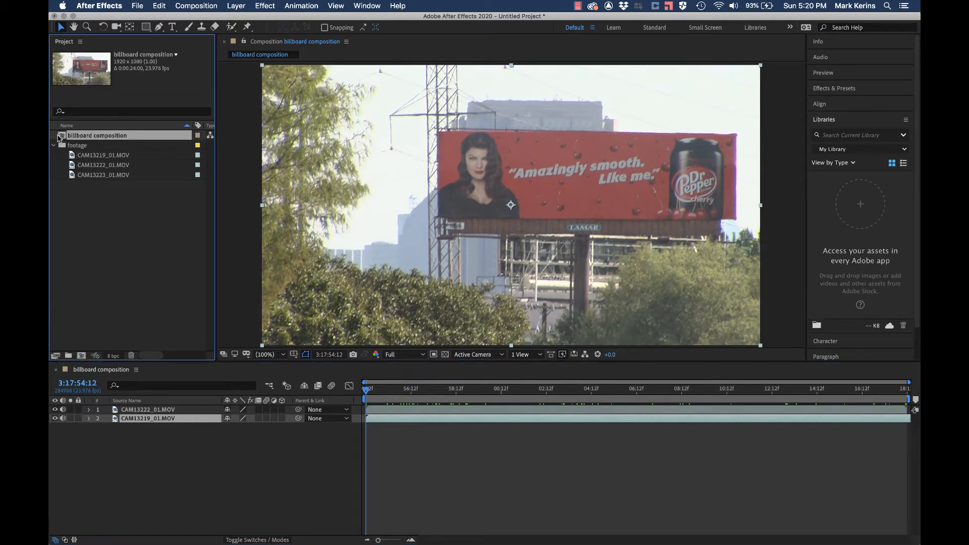
pyautogui.rightClick(59, 137)
pyautogui.click(96, 143)
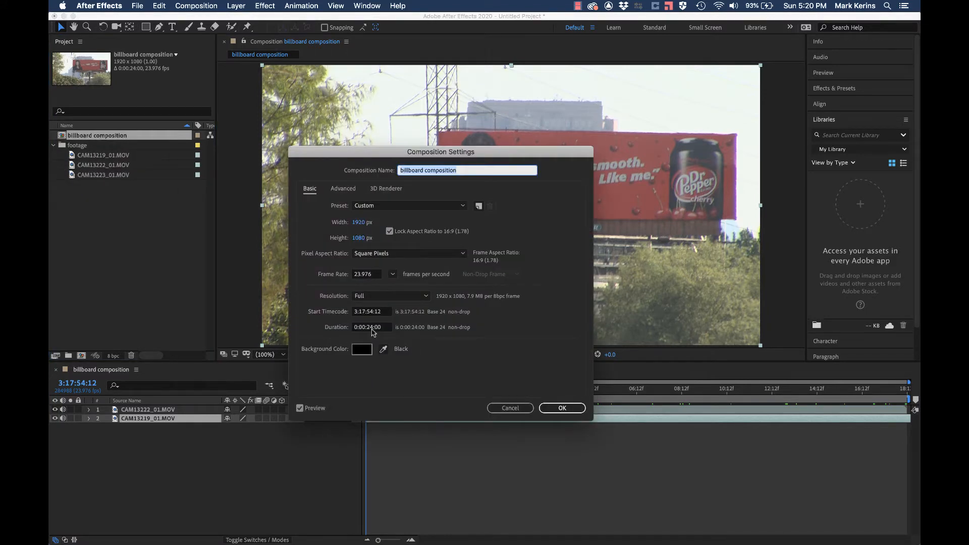
pyautogui.click(372, 328)
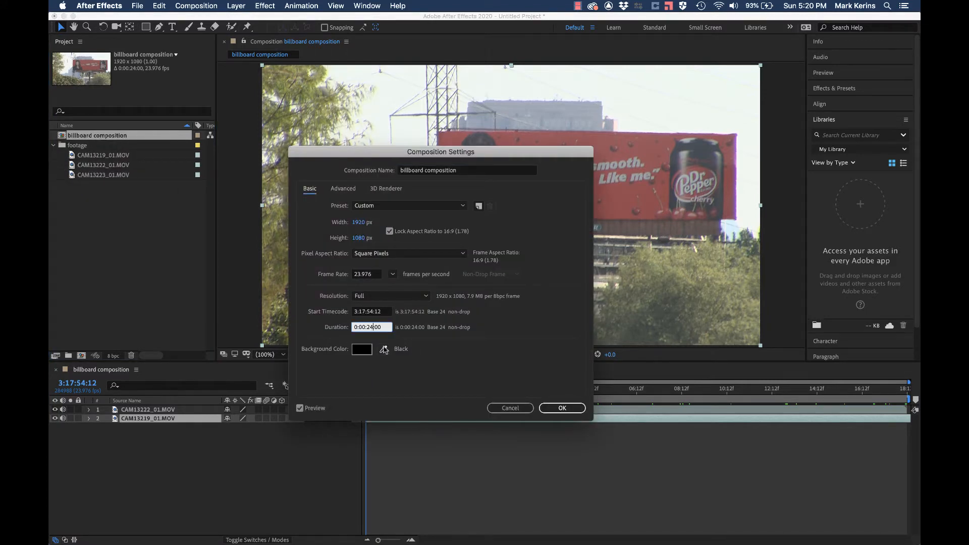
pyautogui.press('BackSpace')
pyautogui.press('BackSpace')
pyautogui.write('50')
pyautogui.press('Return')
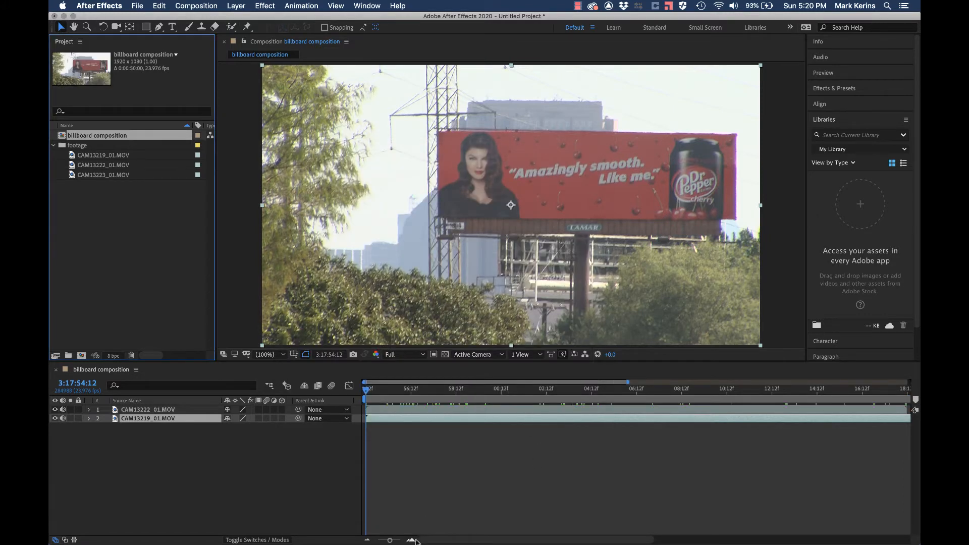
# Step: Zoom the timeline in and out, finishing with the composition's entire duration in view
pyautogui.click(367, 539)
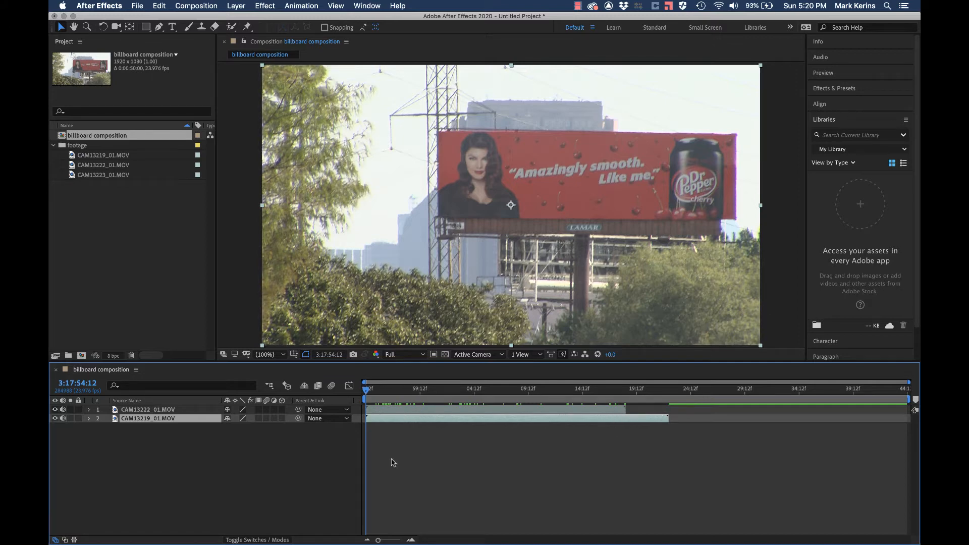
pyautogui.click(411, 539)
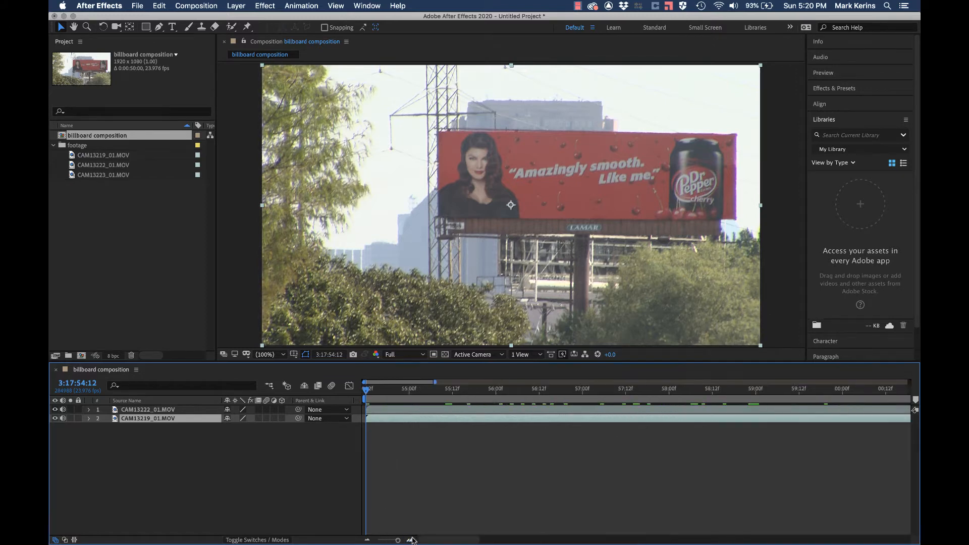
pyautogui.click(367, 540)
pyautogui.click(411, 540)
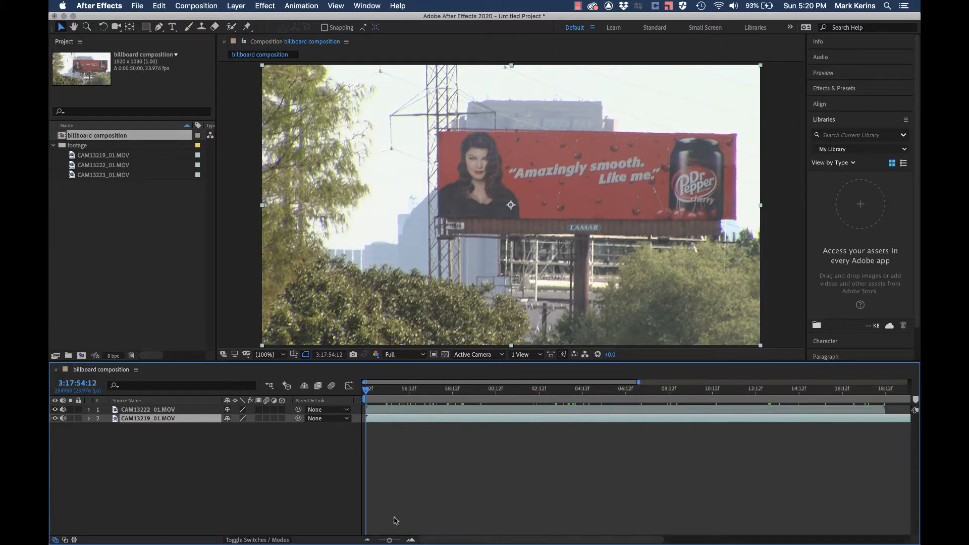
pyautogui.click(367, 540)
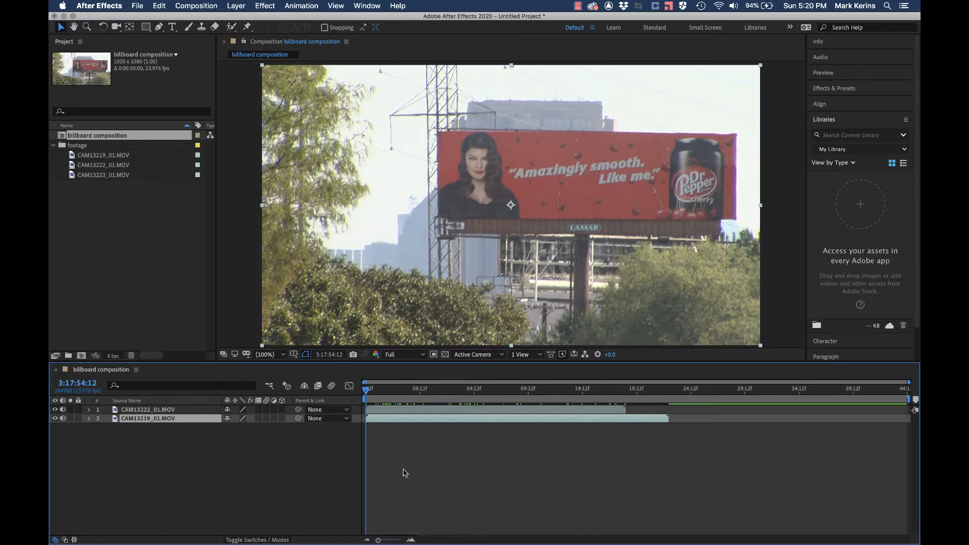
# Step: Move the playhead forward and back one frame at a time from the composition's start, finishing at 3:17:54:15
pyautogui.press('pagedown')
pyautogui.press('pageup')
pyautogui.press('pagedown')
pyautogui.press('pageup')
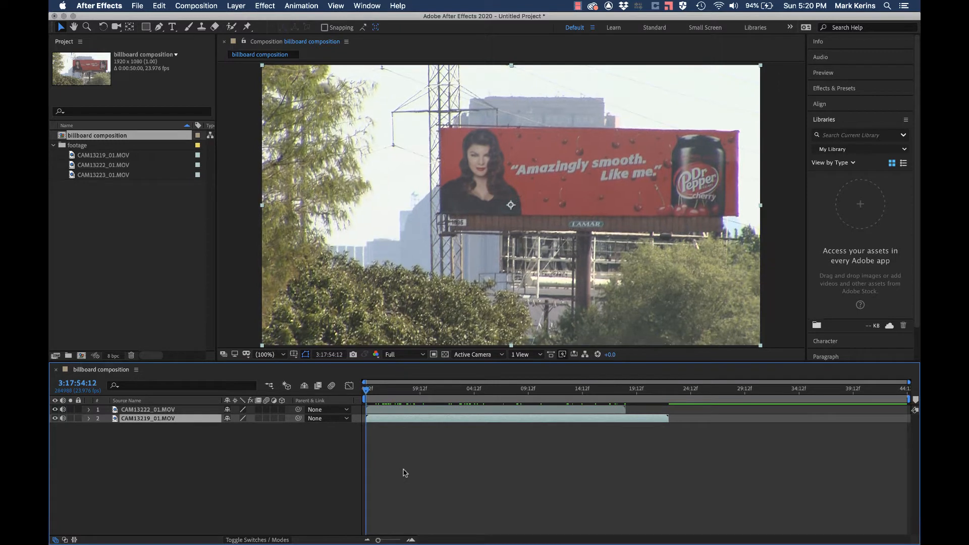
pyautogui.press('pagedown')
pyautogui.press('pageup')
pyautogui.press('pagedown')
pyautogui.press('pageup')
pyautogui.press('pagedown')
pyautogui.press('pageup')
pyautogui.press('pagedown')
pyautogui.press('pagedown')
pyautogui.press('pagedown')
pyautogui.press('pagedown')
pyautogui.press('pagedown')
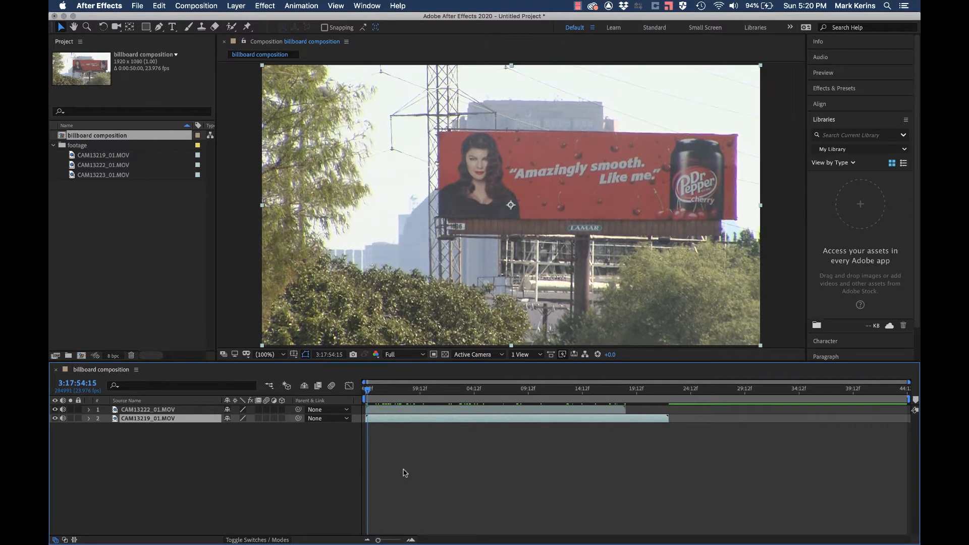
# Step: Zoom in on the timeline and step the playhead forward one frame at a time to 3:17:55:02
pyautogui.press('pagedown')
pyautogui.press('pagedown')
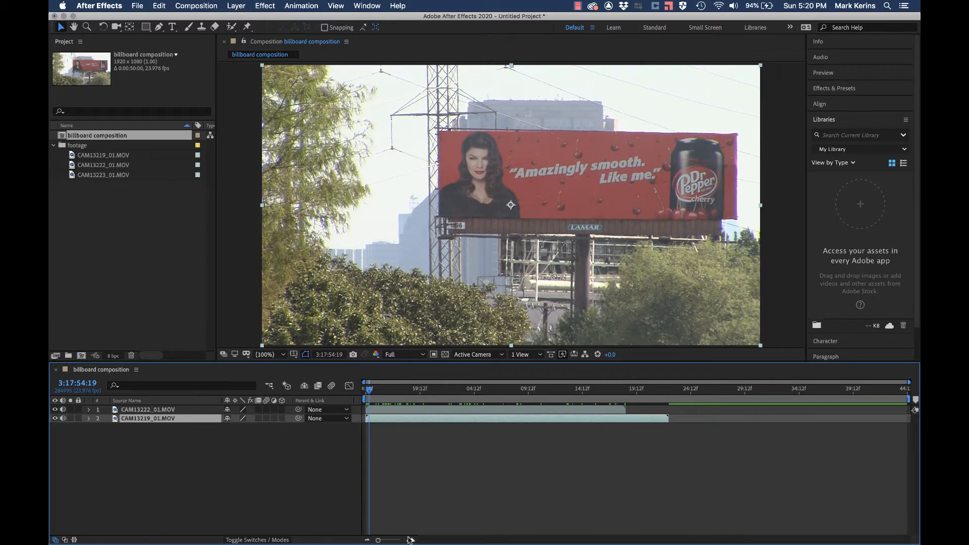
pyautogui.click(409, 538)
pyautogui.click(408, 538)
pyautogui.click(409, 538)
pyautogui.click(409, 538)
pyautogui.click(409, 538)
pyautogui.press('pagedown')
pyautogui.press('pagedown')
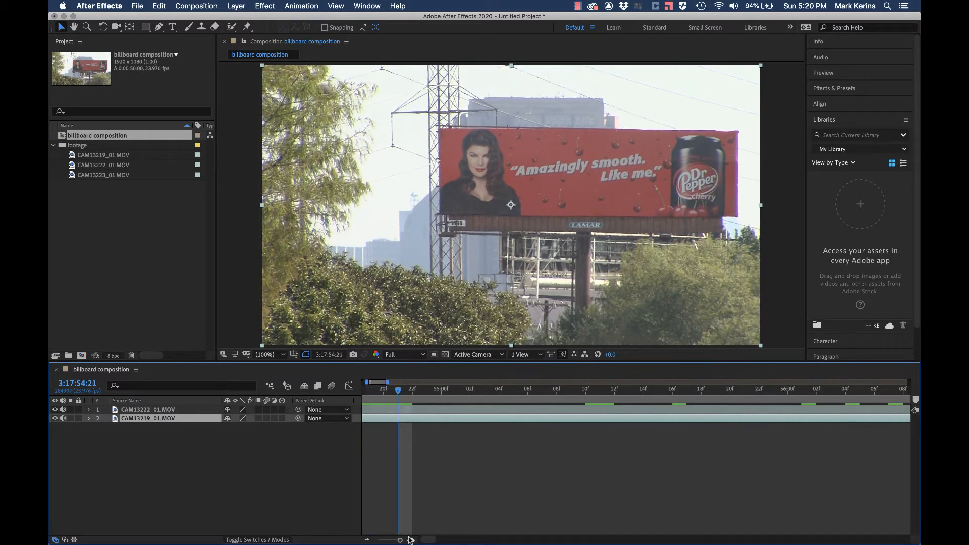
pyautogui.press('pagedown')
pyautogui.press('pagedown')
pyautogui.press('pagedown')
pyautogui.press('pagedown')
pyautogui.press('pagedown')
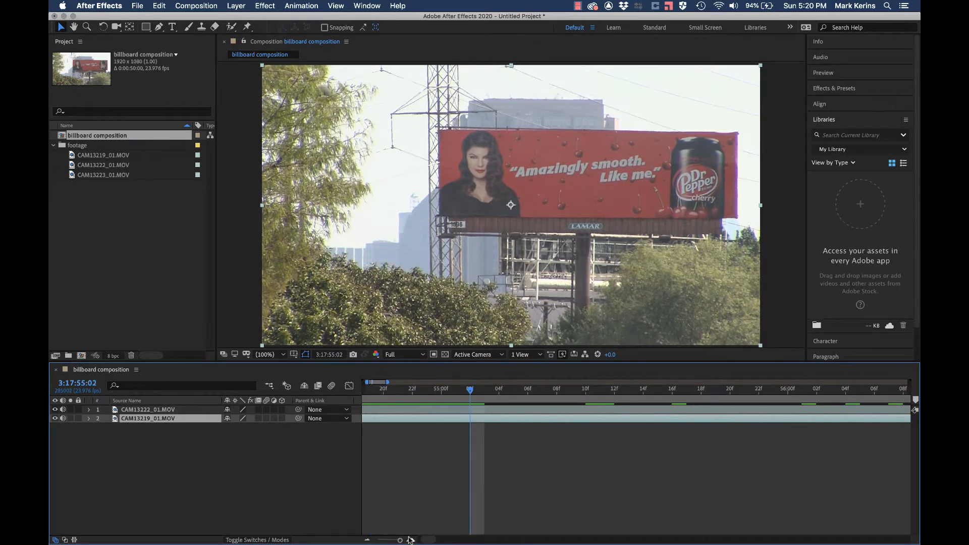
# Step: Step the playhead back frame by frame to 3:17:54:19 and zoom the timeline out to the entire composition
pyautogui.press('pageup')
pyautogui.press('pageup')
pyautogui.press('pageup')
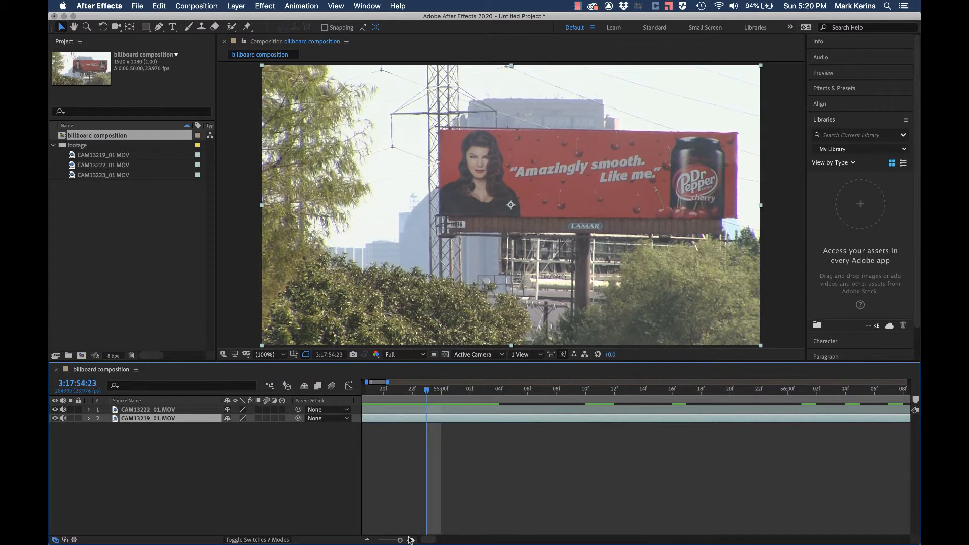
pyautogui.press('pageup')
pyautogui.press('pageup')
pyautogui.press('pageup')
pyautogui.press('pageup')
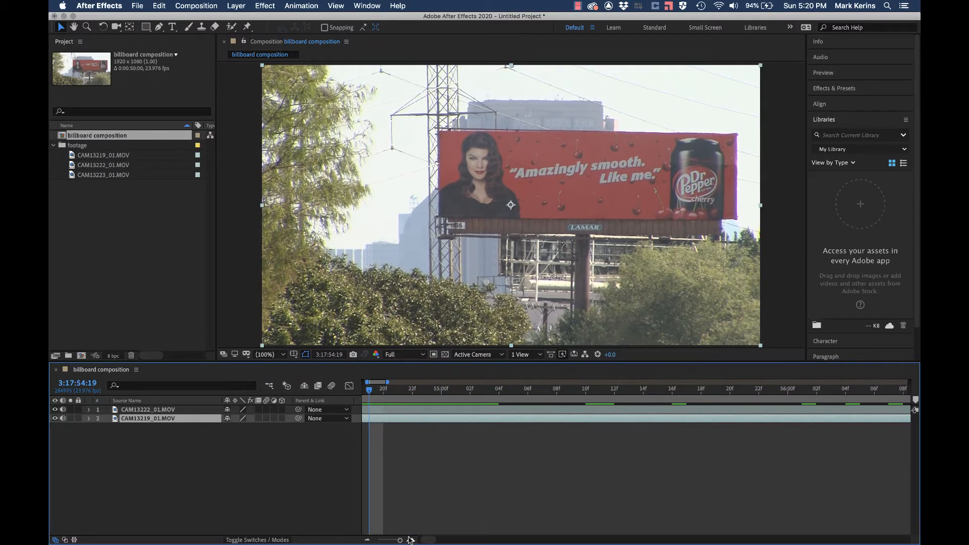
pyautogui.click(367, 539)
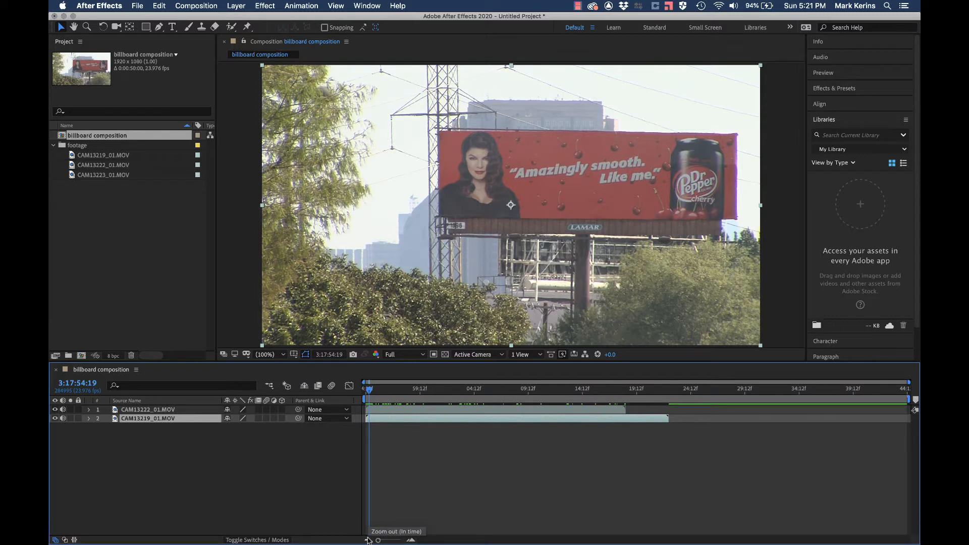
# Step: Switch the selection back and forth between the two layers, finishing with CAM13222_01.MOV selected
pyautogui.press('super+Up')
pyautogui.press('super+Down')
pyautogui.press('super+Up')
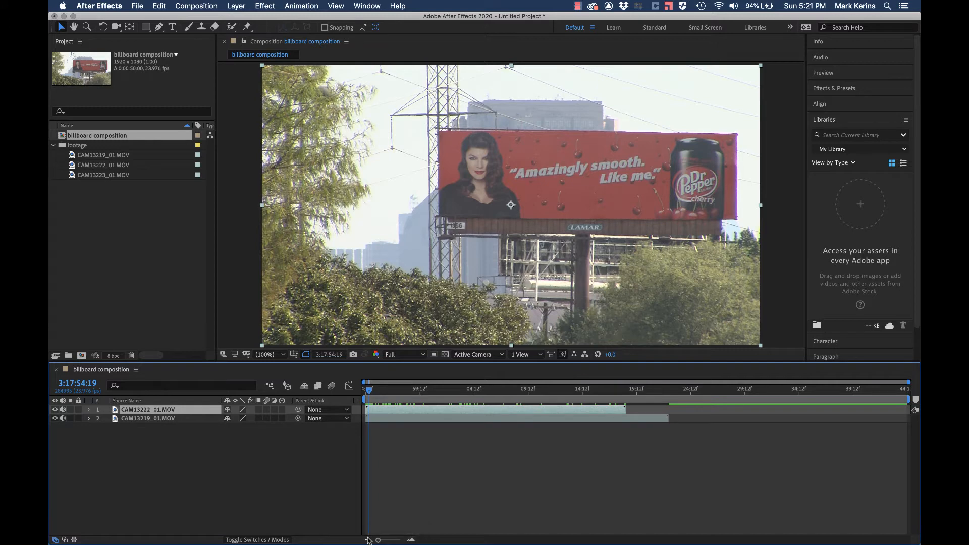
pyautogui.press('super+Down')
pyautogui.press('super+Up')
pyautogui.press('super+Down')
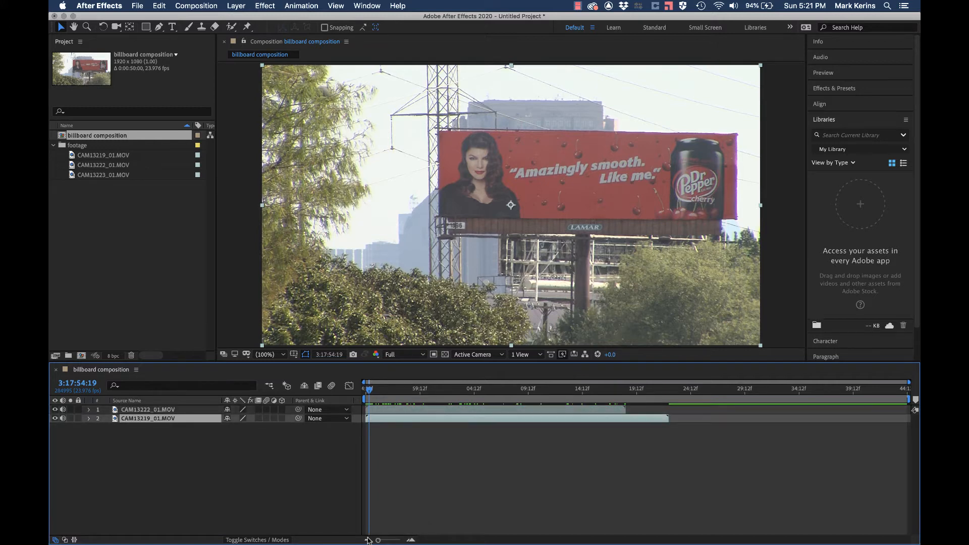
pyautogui.press('super+Up')
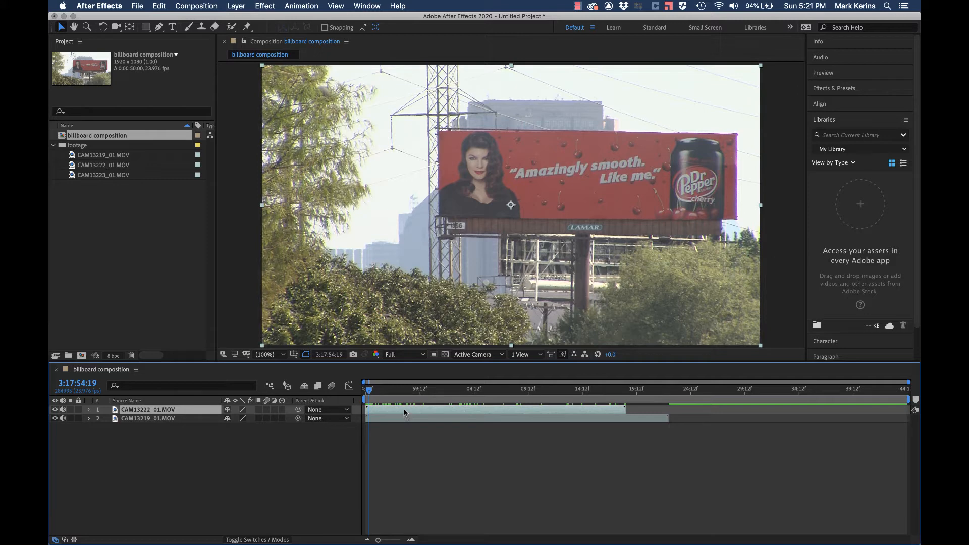
# Step: Shift the CAM13222_01.MOV layer later to overlap only the end of CAM13219_01.MOV, checking the overlap by scrubbing and toggling its visibility
pyautogui.moveTo(404, 413); pyautogui.dragTo(660, 404)
pyautogui.click(567, 389)
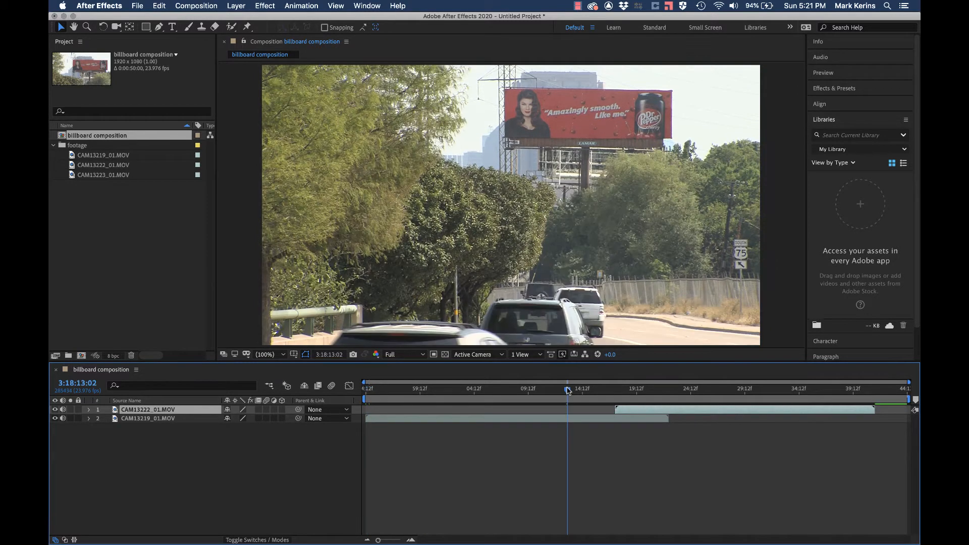
pyautogui.moveTo(567, 389); pyautogui.dragTo(387, 411)
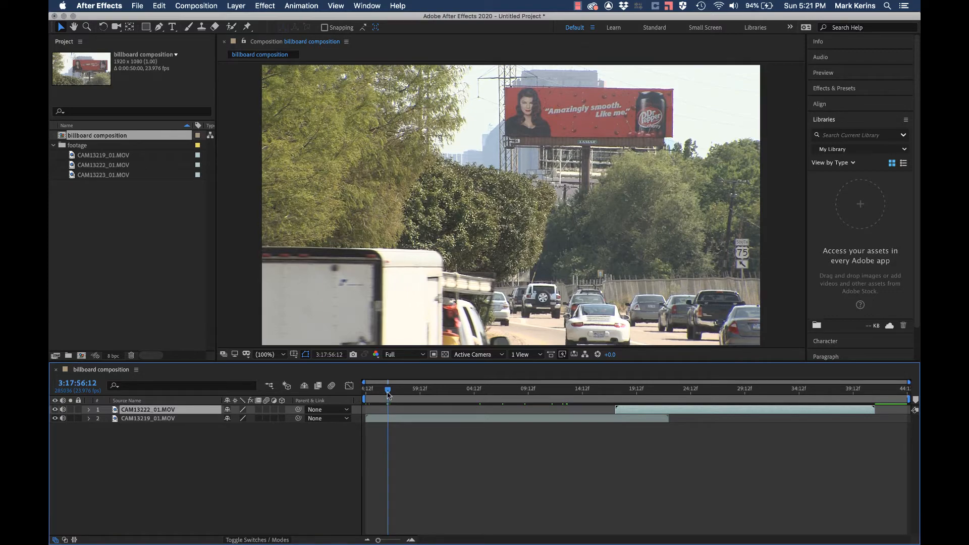
pyautogui.moveTo(388, 389); pyautogui.dragTo(625, 379)
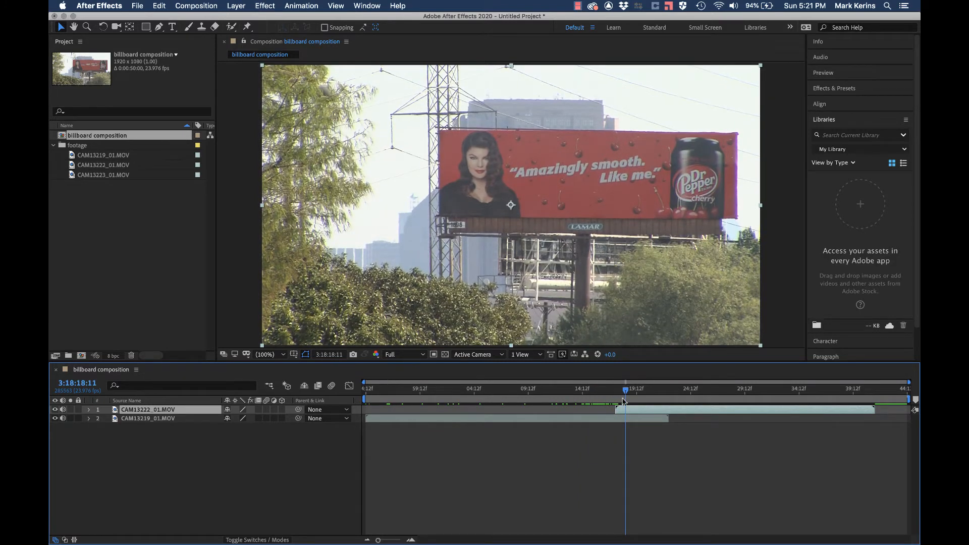
pyautogui.click(54, 409)
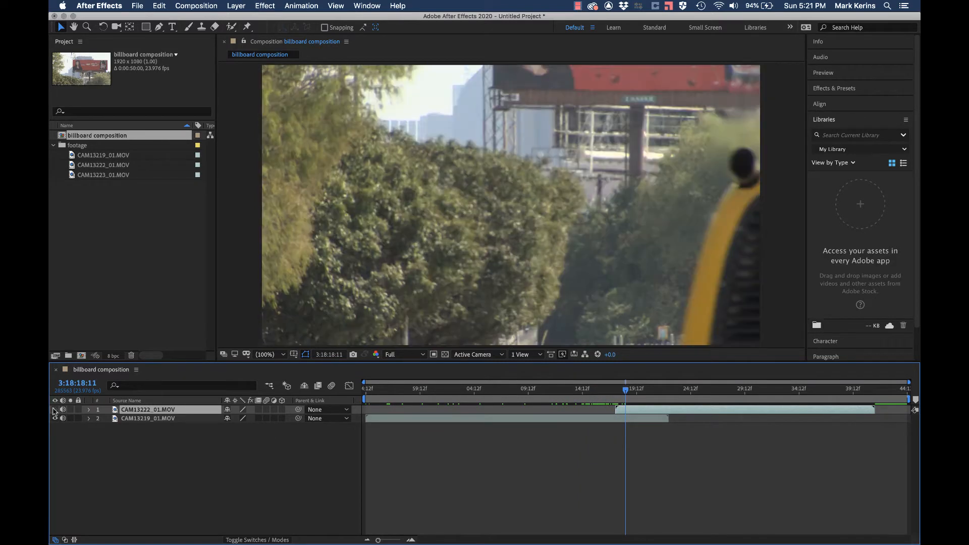
pyautogui.click(54, 409)
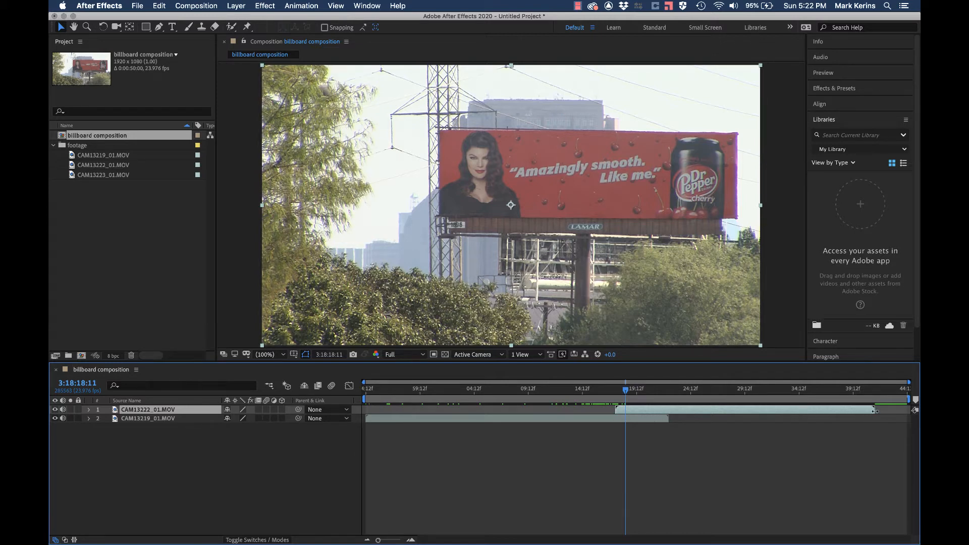
# Step: Trim both ends of the CAM13222_01.MOV layer, slide it earlier over CAM13219_01.MOV, and scrub to 3:18:20:20
pyautogui.moveTo(875, 410); pyautogui.dragTo(794, 409)
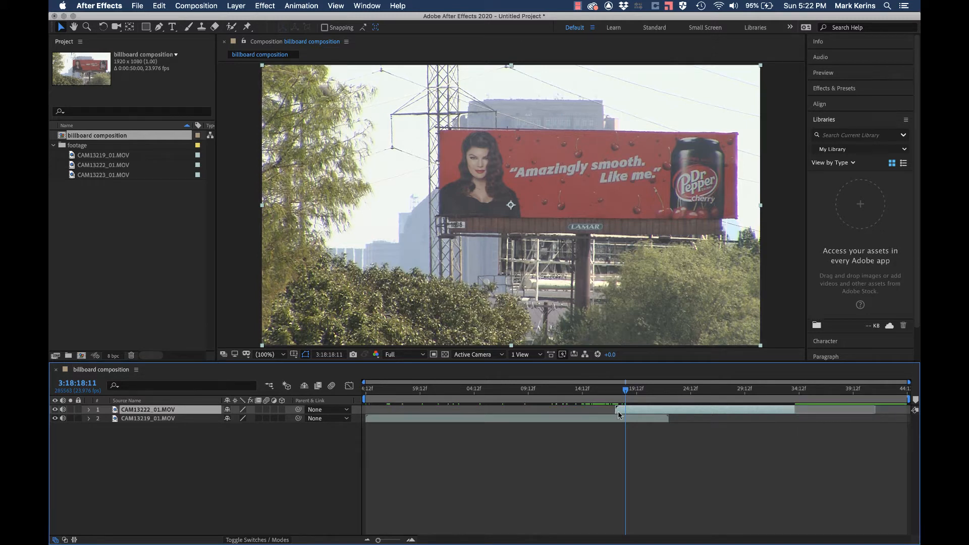
pyautogui.moveTo(616, 409); pyautogui.dragTo(690, 410)
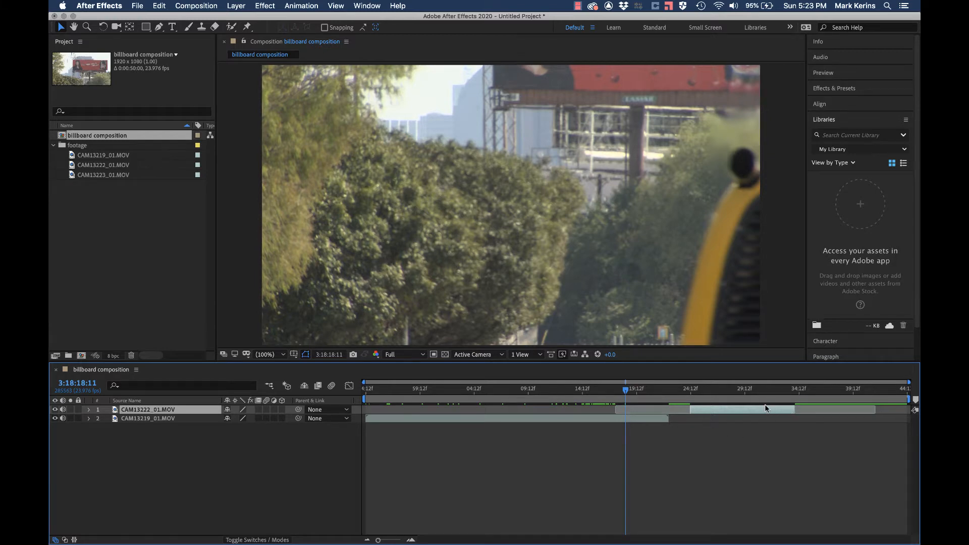
pyautogui.moveTo(765, 407); pyautogui.dragTo(589, 433)
pyautogui.moveTo(477, 389); pyautogui.dragTo(650, 388)
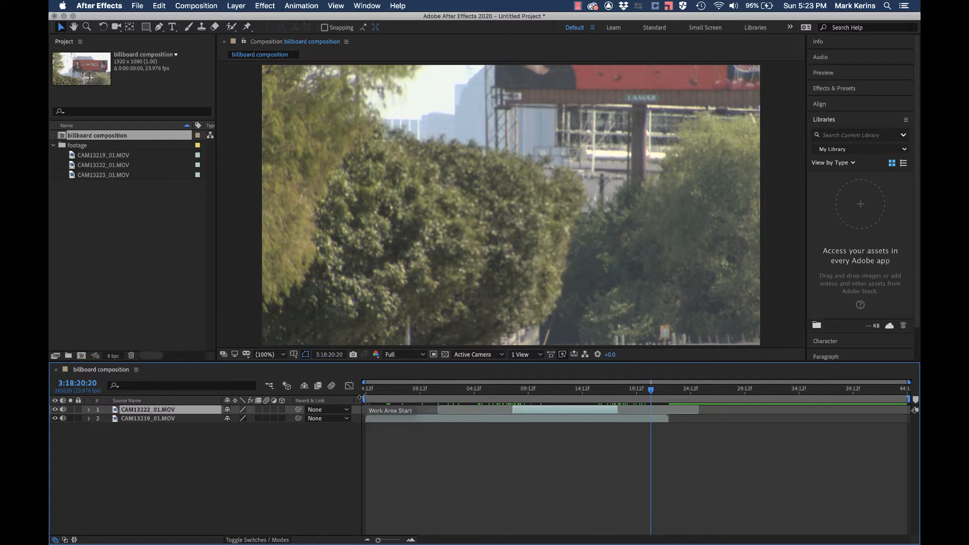
# Step: Shorten the work area to run from about 3:18:00 to about 3:18:10 and move the playhead past its end
pyautogui.moveTo(361, 398); pyautogui.dragTo(423, 399)
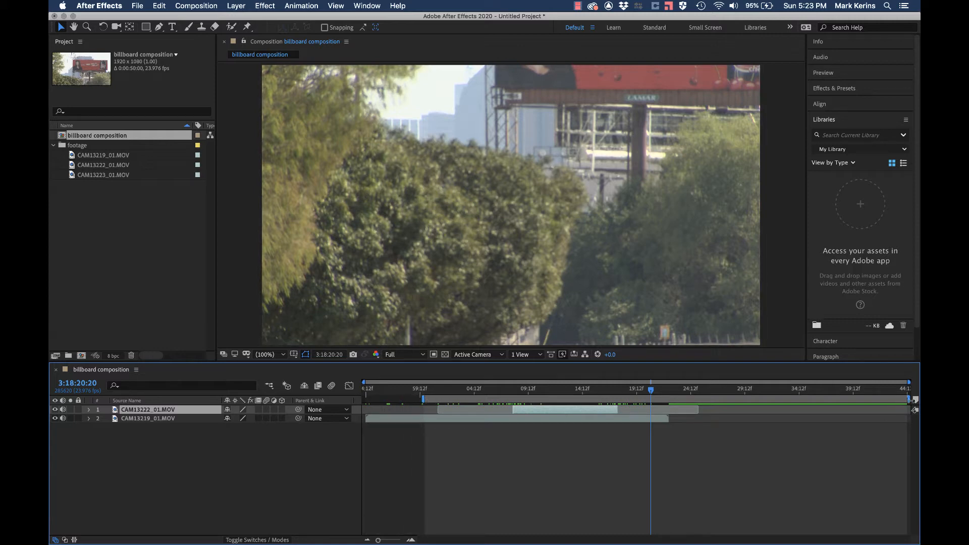
pyautogui.moveTo(912, 398)
pyautogui.mouseDown()
pyautogui.moveTo(540, 399)
pyautogui.moveTo(593, 390)
pyautogui.moveTo(584, 391)
pyautogui.mouseUp()
pyautogui.click(597, 389)
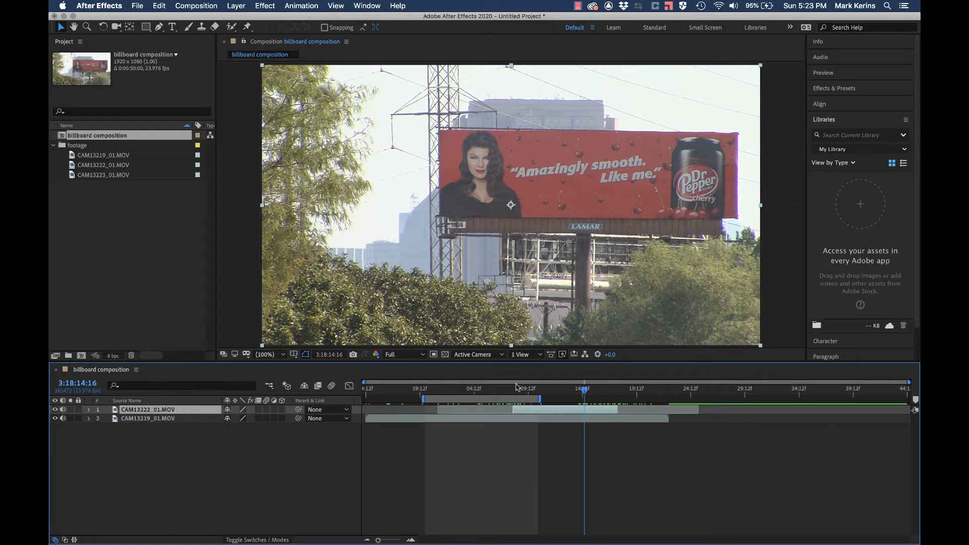
# Step: Set the work area's end at the playhead at 3:18:12:05 and nudge the playhead to 3:18:12:08
pyautogui.click(571, 392)
pyautogui.moveTo(570, 391); pyautogui.dragTo(558, 392)
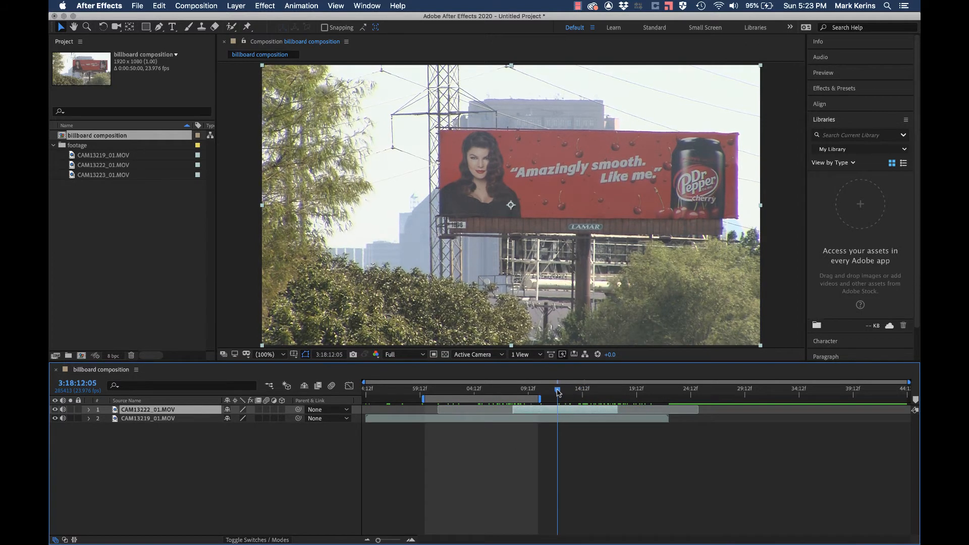
pyautogui.press('n')
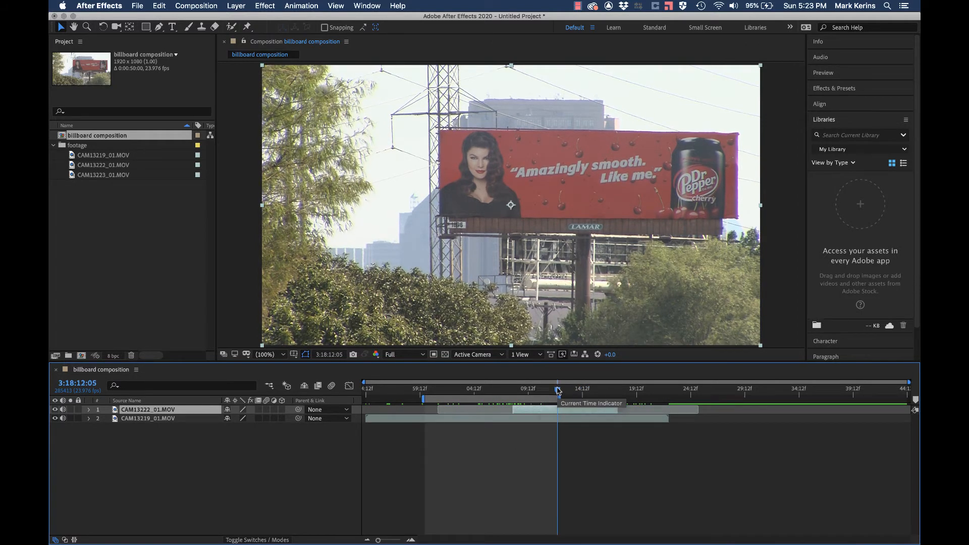
pyautogui.moveTo(558, 391)
pyautogui.mouseDown()
pyautogui.moveTo(606, 388)
pyautogui.moveTo(558, 395)
pyautogui.mouseUp()
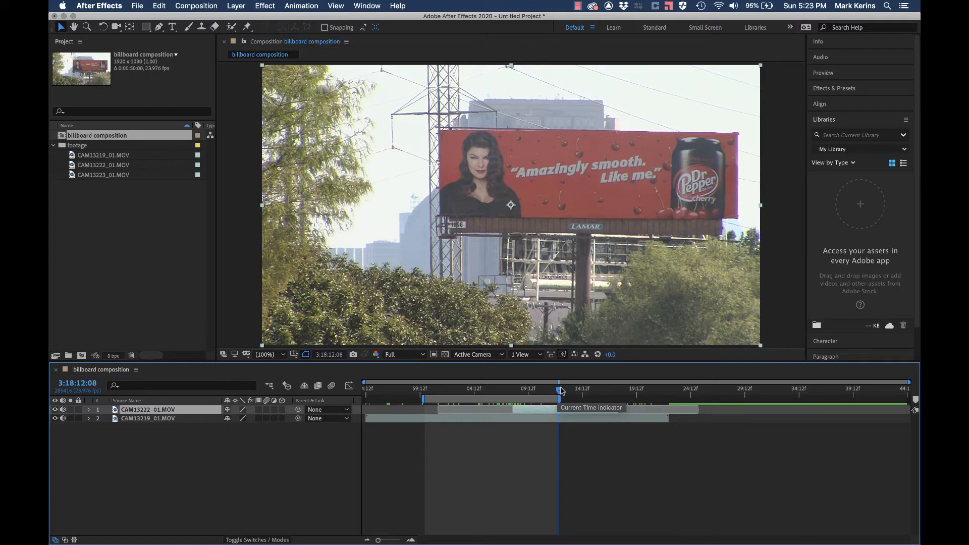
# Step: Set the work area's end at 3:18:20:01 and its start at 3:17:56:18 using the playhead position
pyautogui.moveTo(560, 390); pyautogui.dragTo(645, 389)
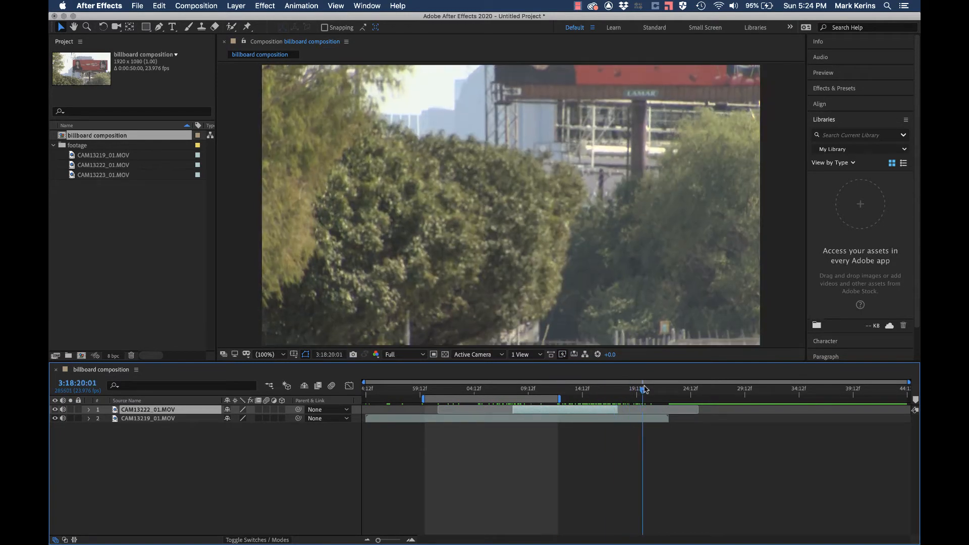
pyautogui.press('n')
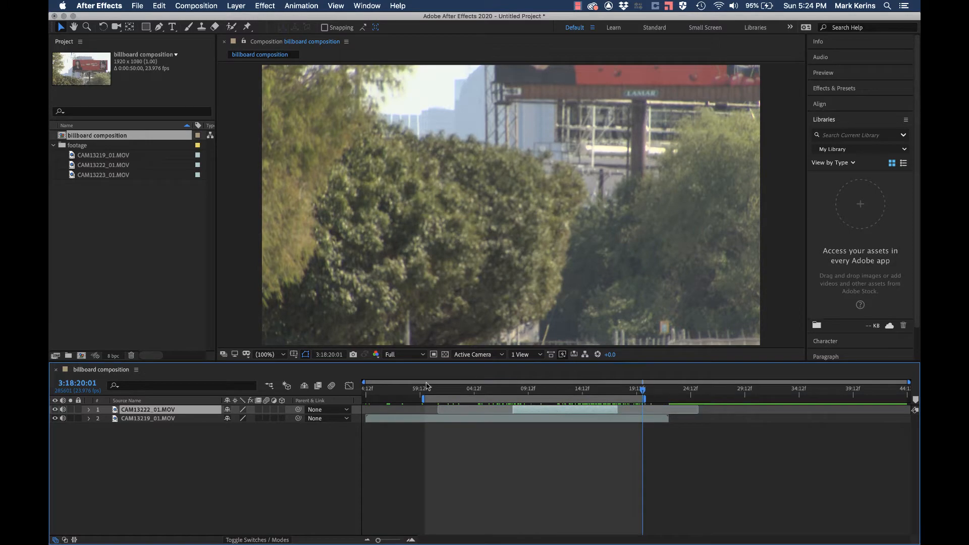
pyautogui.moveTo(436, 391); pyautogui.dragTo(391, 396)
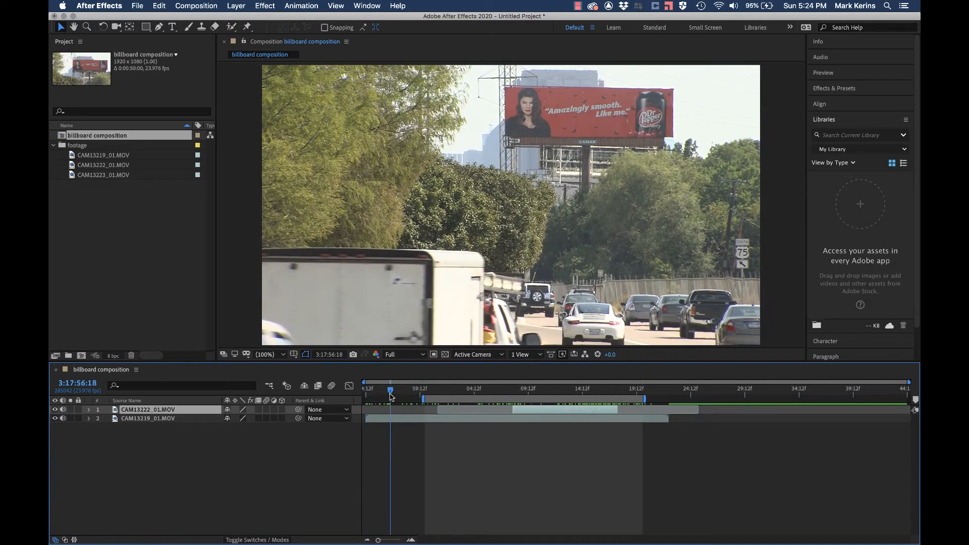
pyautogui.press('b')
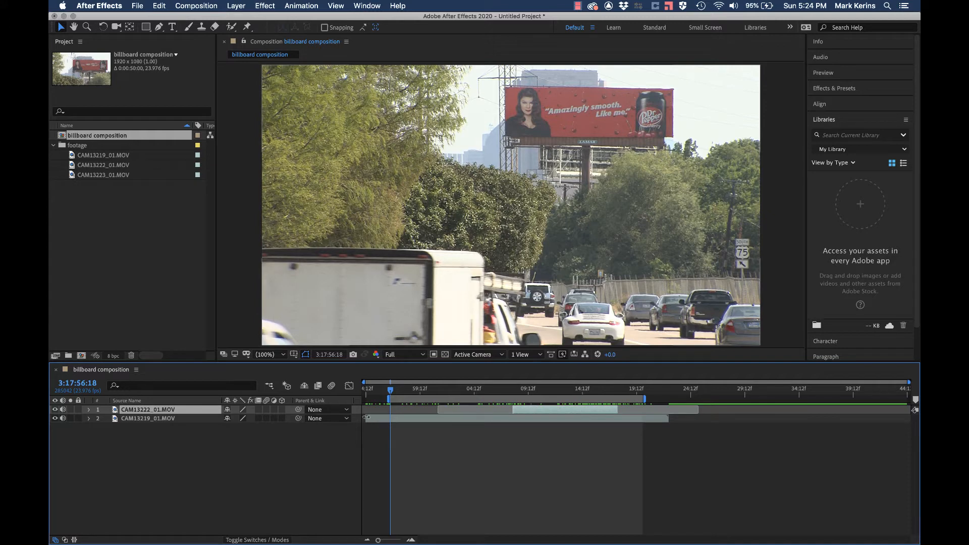
# Step: Trim the CAM13219_01.MOV layer at the playhead to start at 3:17:56:18 and end at 3:18:11:06
pyautogui.click(157, 419)
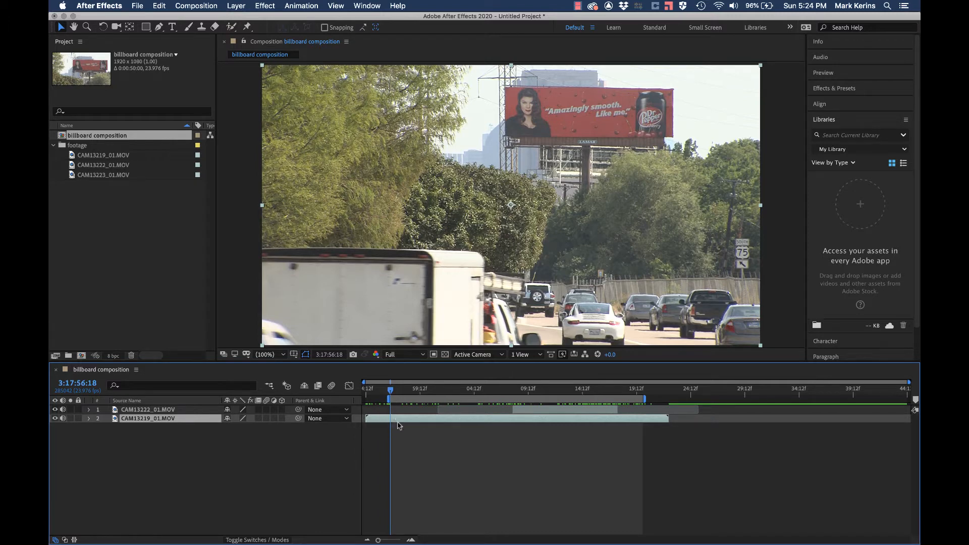
pyautogui.hotkey('alt', '[')
pyautogui.moveTo(391, 420)
pyautogui.mouseDown()
pyautogui.moveTo(368, 418)
pyautogui.moveTo(383, 421)
pyautogui.mouseUp()
pyautogui.hotkey('alt', '[')
pyautogui.moveTo(528, 389); pyautogui.dragTo(547, 388)
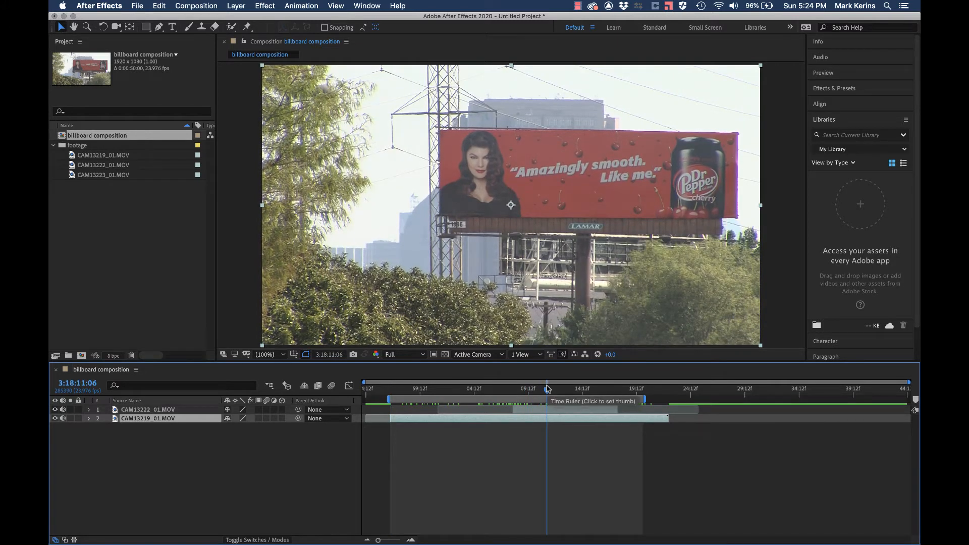
pyautogui.hotkey('alt', ']')
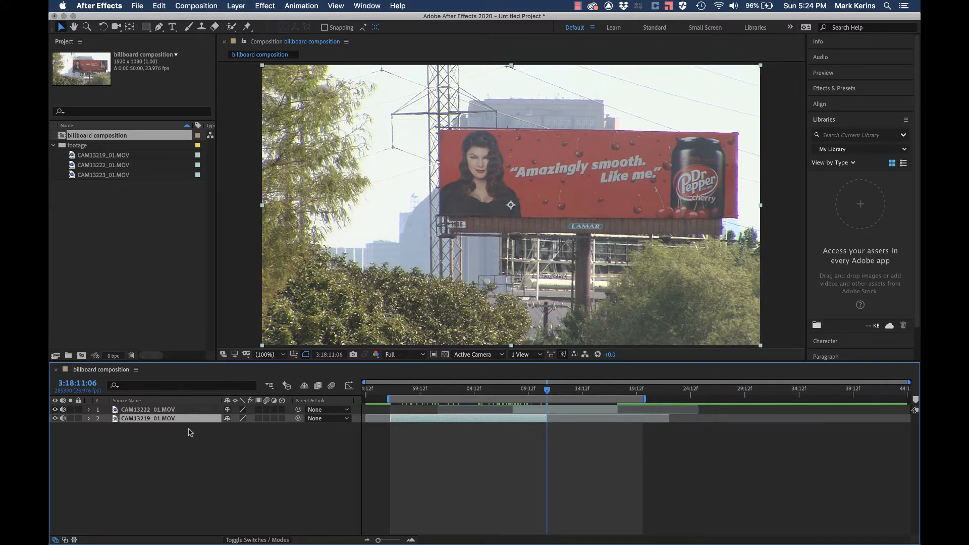
# Step: Trim the end of the CAM13222_01.MOV layer to the playhead at 3:18:11:06 and undo that trim
pyautogui.click(567, 412)
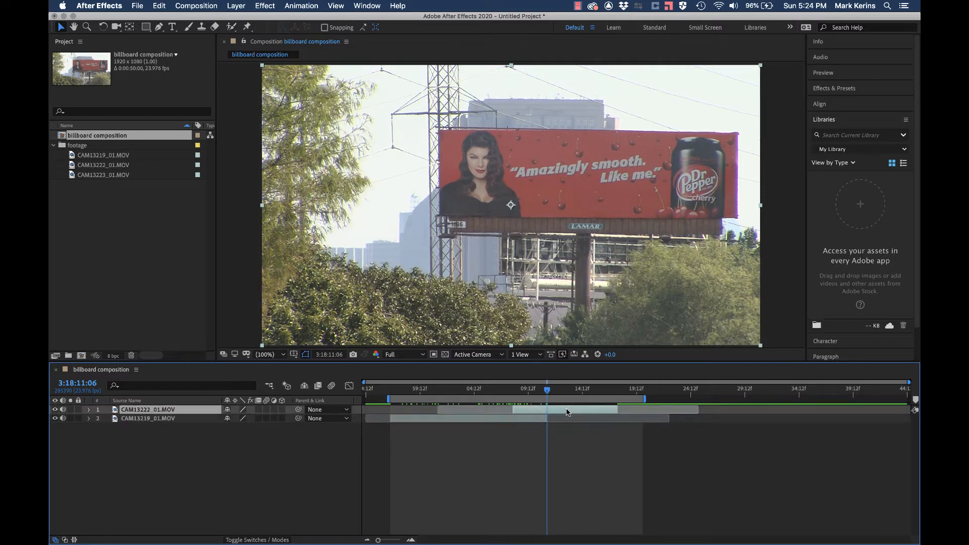
pyautogui.hotkey('alt', ']')
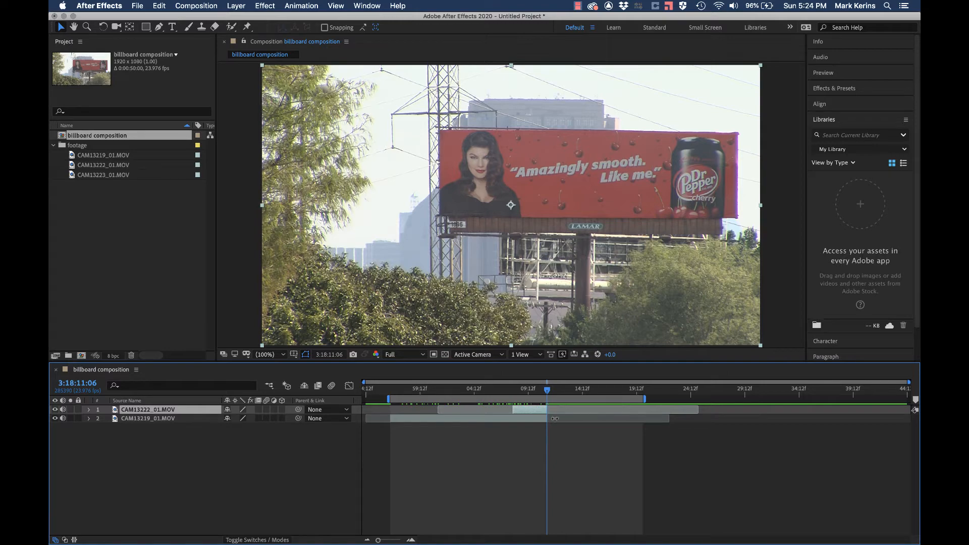
pyautogui.press('super+z')
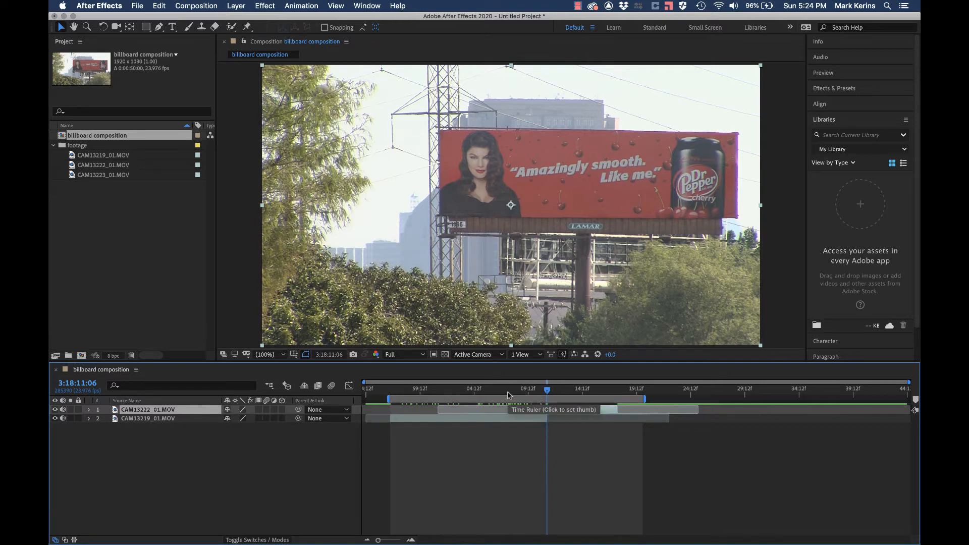
# Step: Move the playhead to 3:18:12:01 and expand the CAM13222_01.MOV layer's Transform properties
pyautogui.moveTo(508, 394); pyautogui.dragTo(557, 389)
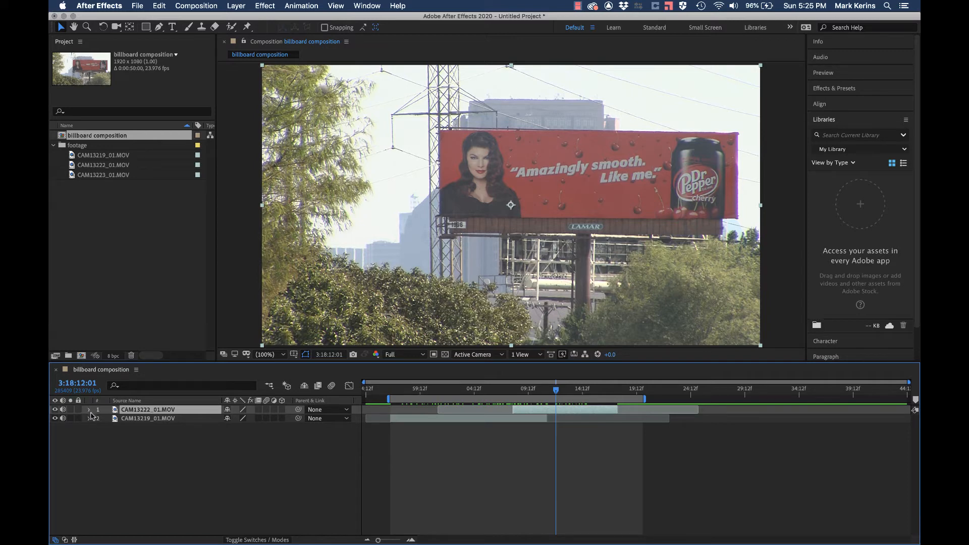
pyautogui.click(90, 409)
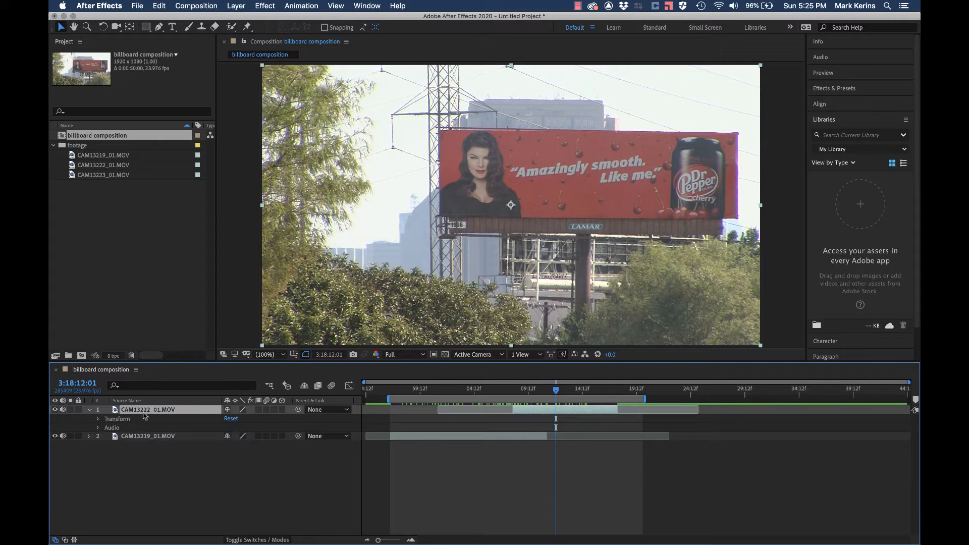
pyautogui.click(98, 420)
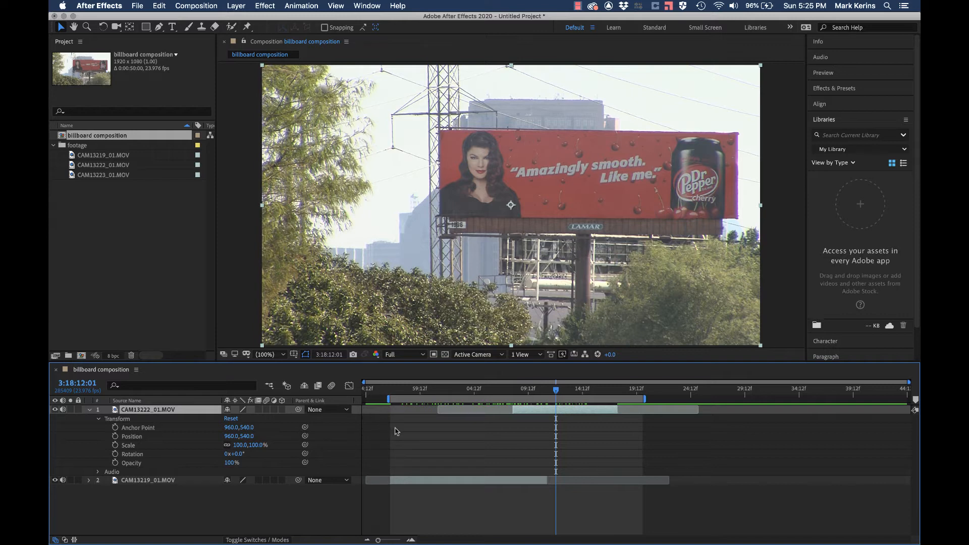
# Step: At 3:18:09:03, lower the CAM13222_01.MOV layer's Opacity to 54% and toggle the layer's visibility off and on
pyautogui.moveTo(534, 392); pyautogui.dragTo(523, 391)
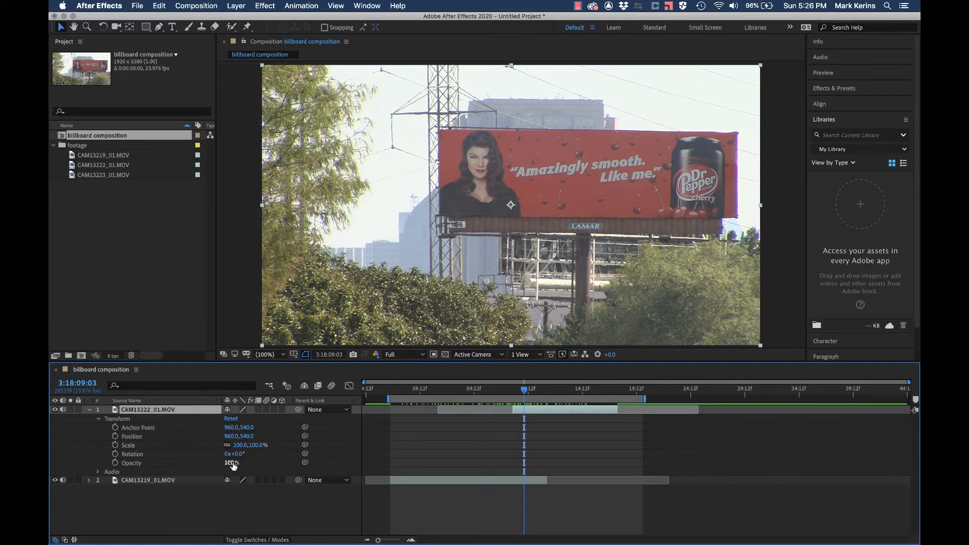
pyautogui.moveTo(231, 462); pyautogui.dragTo(172, 473)
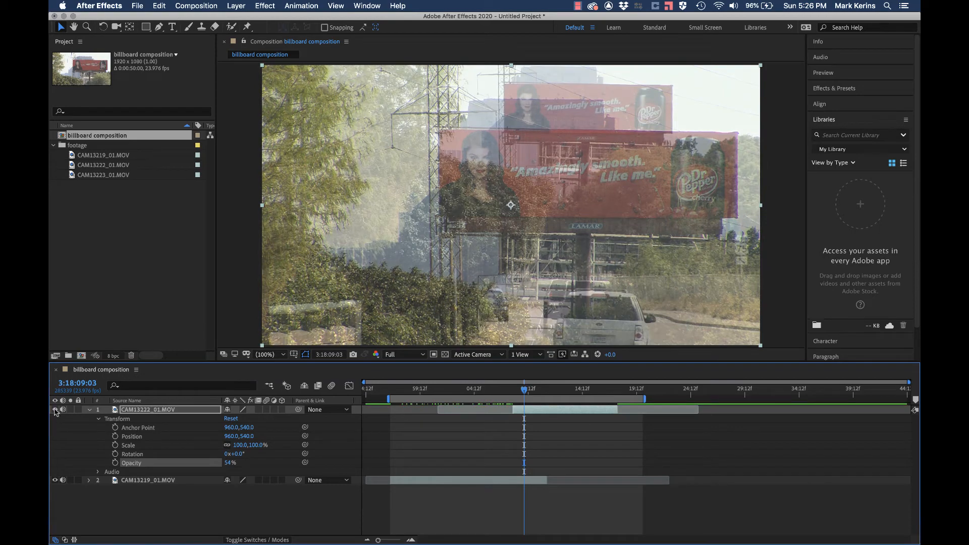
pyautogui.click(55, 410)
pyautogui.click(55, 411)
pyautogui.click(55, 410)
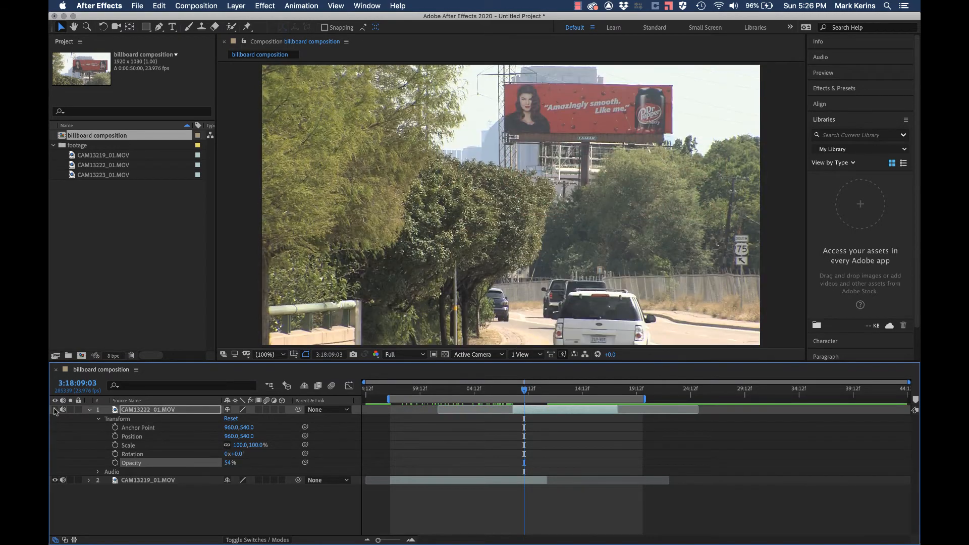
pyautogui.click(55, 411)
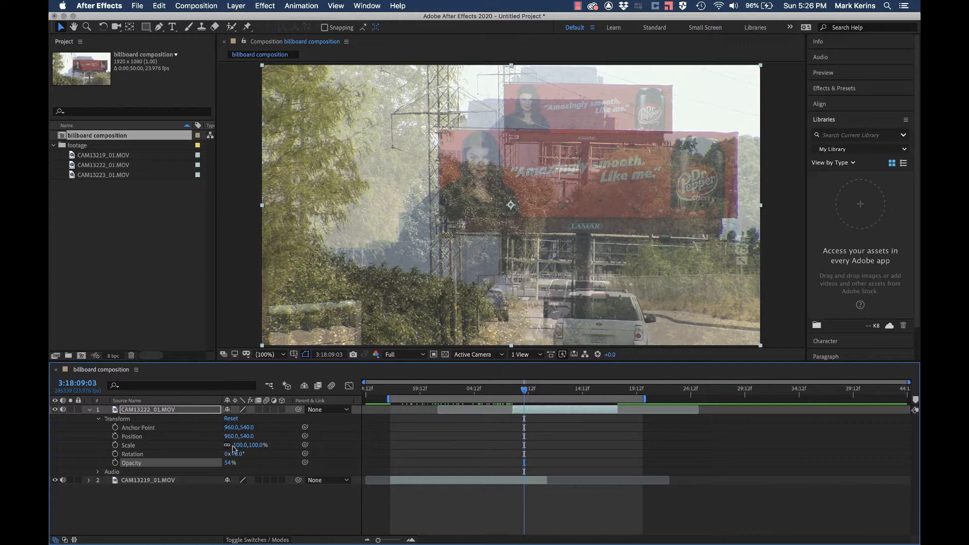
# Step: Set the CAM13222_01.MOV layer's Scale to 168%, Rotation to -45° and Position to 792, 749
pyautogui.moveTo(241, 445); pyautogui.dragTo(275, 445)
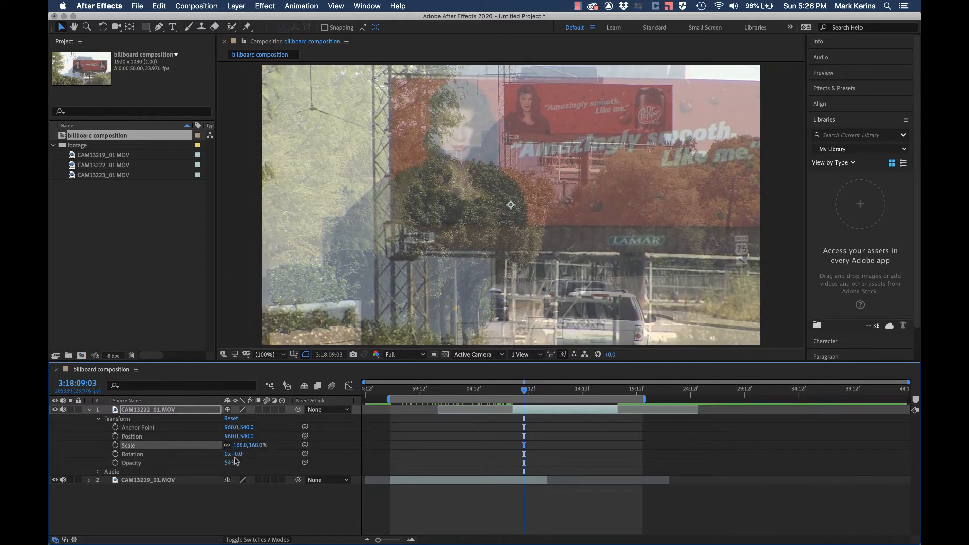
pyautogui.moveTo(234, 454); pyautogui.dragTo(222, 467)
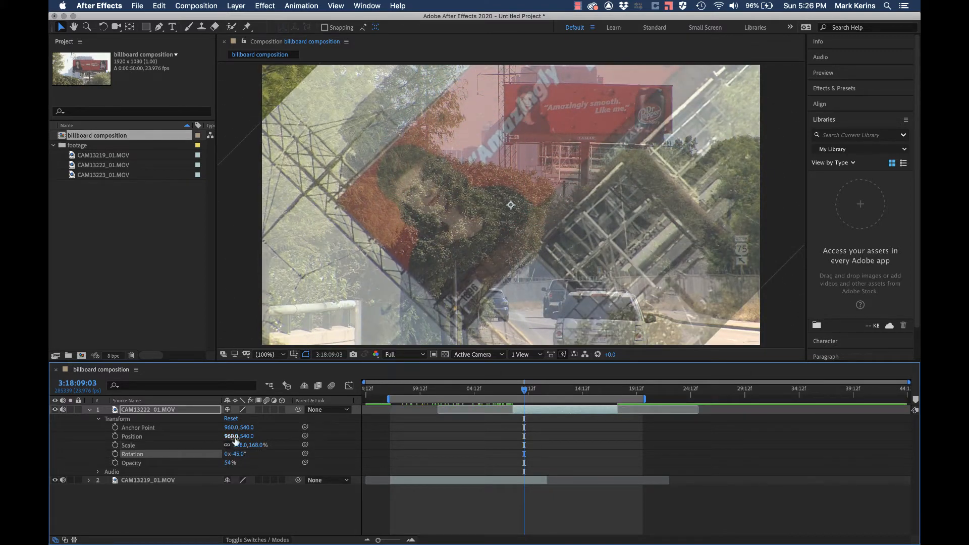
pyautogui.moveTo(230, 436); pyautogui.dragTo(152, 444)
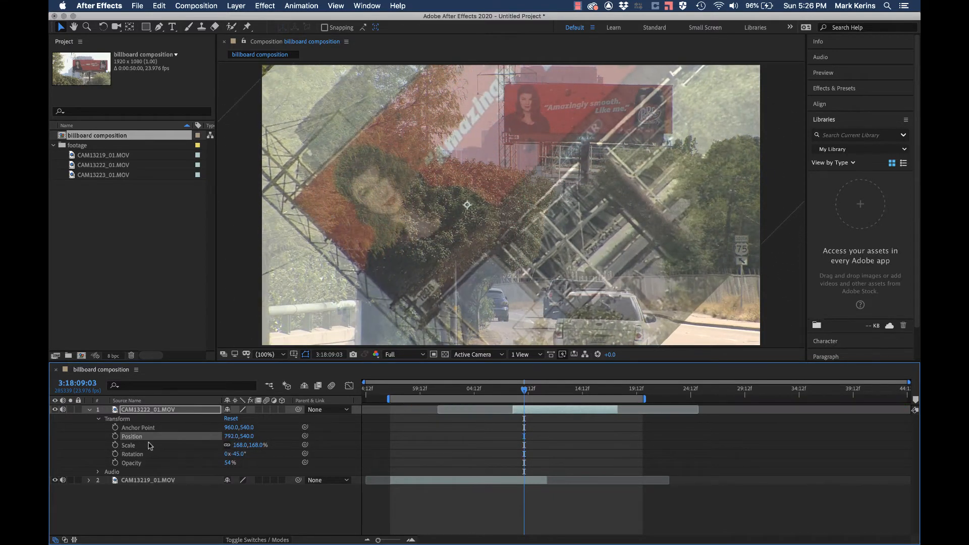
pyautogui.moveTo(247, 436); pyautogui.dragTo(366, 427)
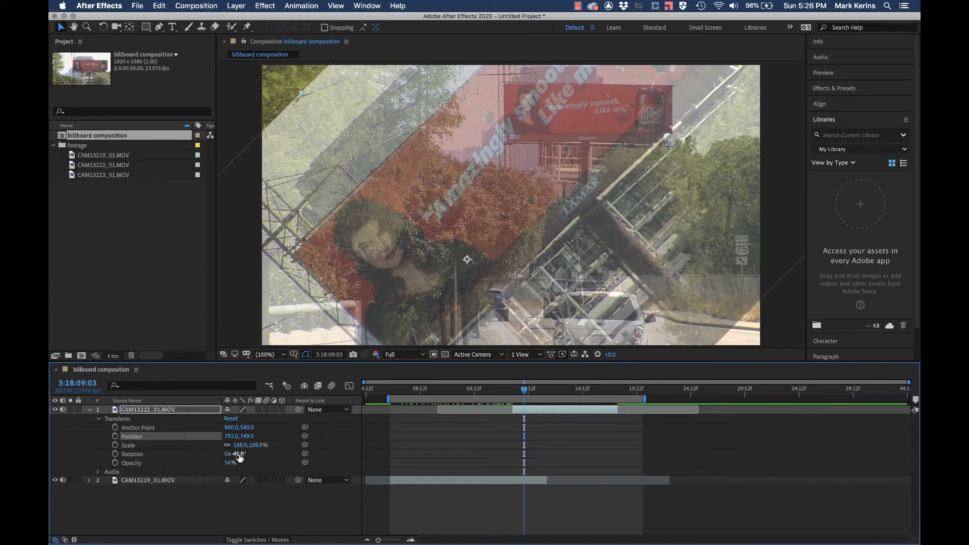
# Step: Return the layer's Rotation to 0° and set Anchor Point to 387, 760, Position to 523, 749 and Scale to 110%
pyautogui.moveTo(243, 458); pyautogui.dragTo(63, 486)
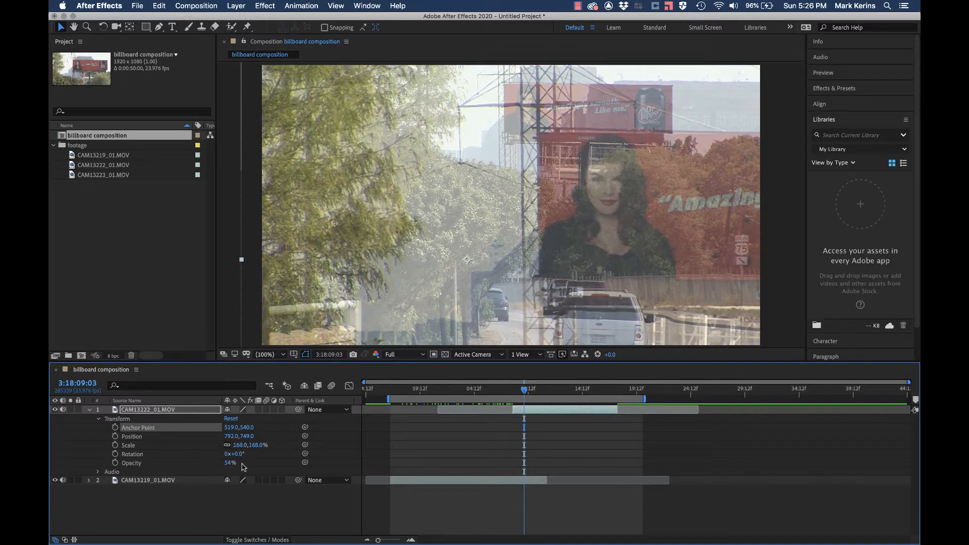
pyautogui.moveTo(235, 453); pyautogui.dragTo(211, 430)
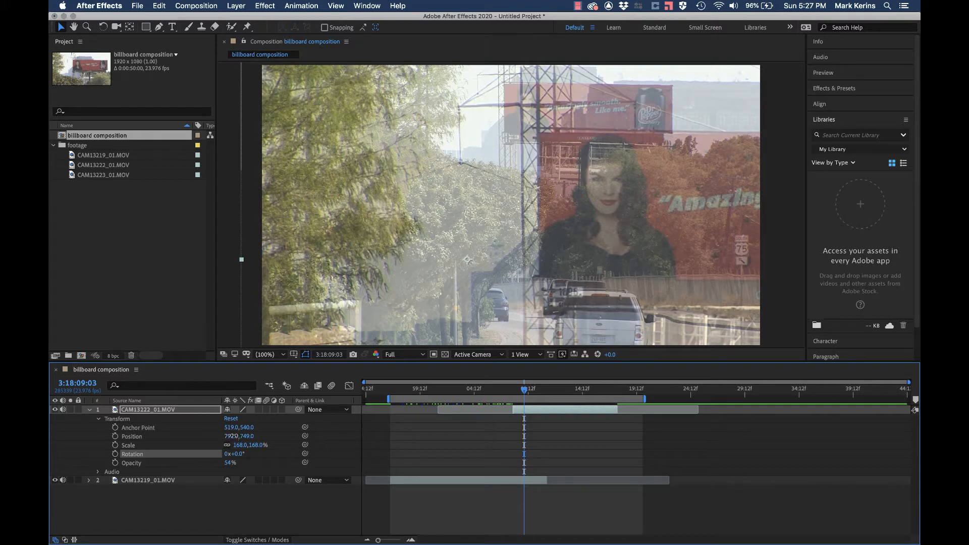
pyautogui.moveTo(233, 436); pyautogui.dragTo(212, 452)
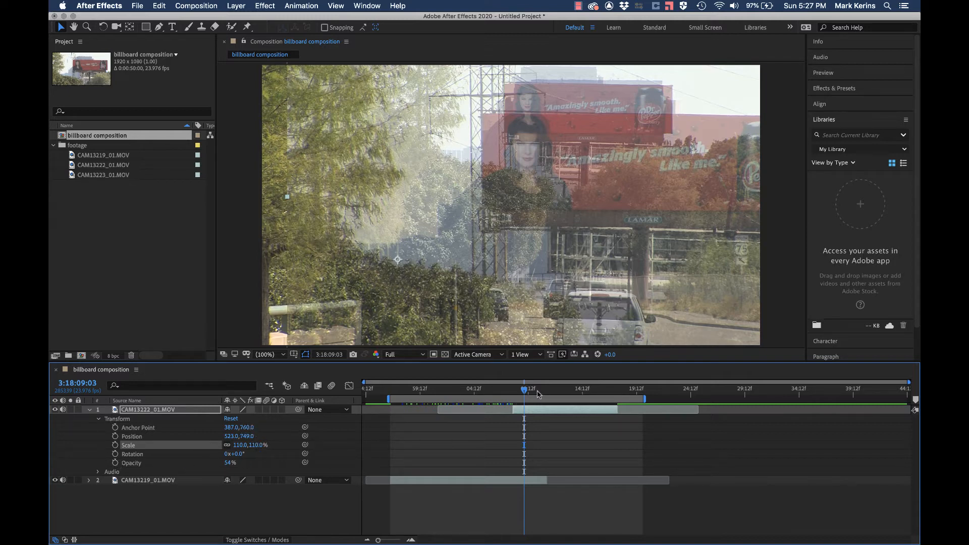
# Step: Extend the start of CAM13222_01.MOV to just before 3:18:04:12 and set its Opacity to 100% with the playhead at 3:18:04:12
pyautogui.moveTo(512, 410); pyautogui.dragTo(471, 410)
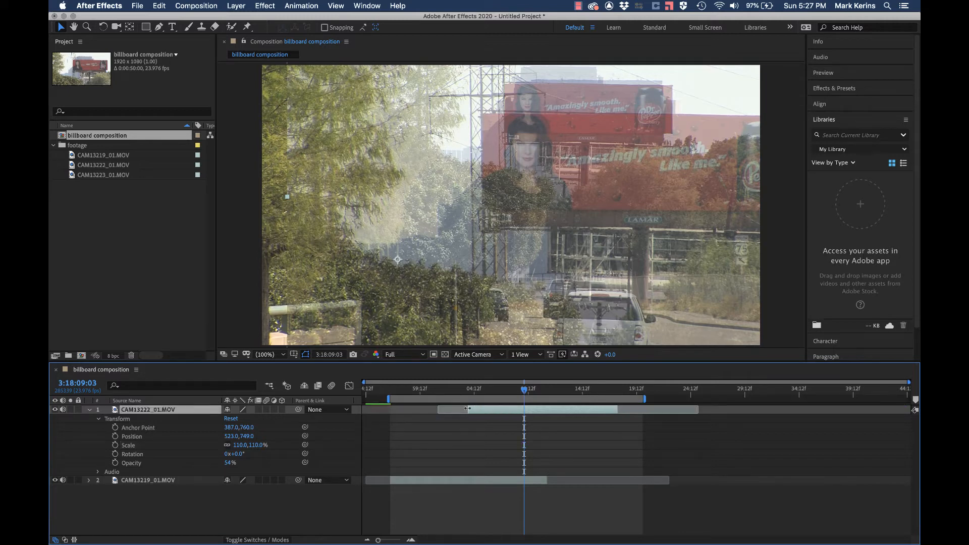
pyautogui.click(474, 389)
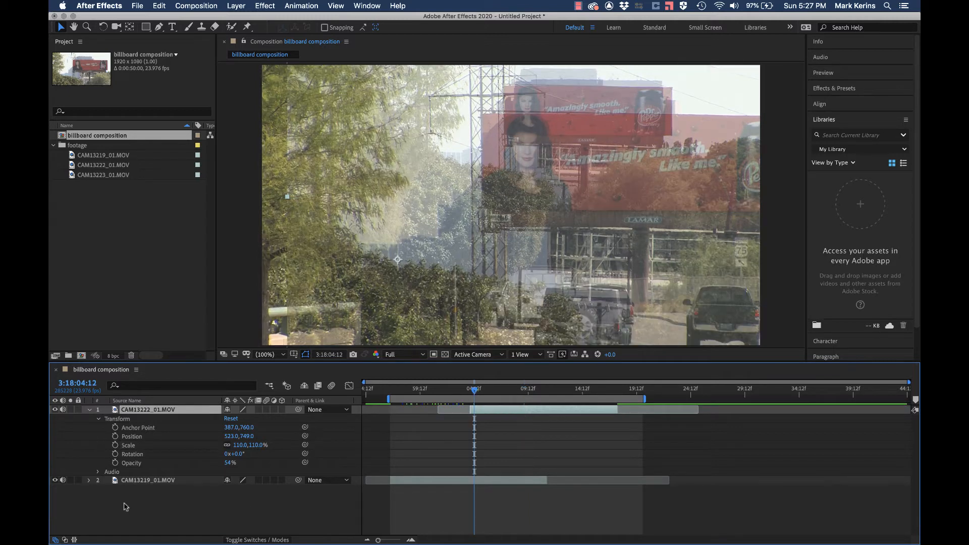
pyautogui.click(228, 463)
pyautogui.write('100')
pyautogui.press('Return')
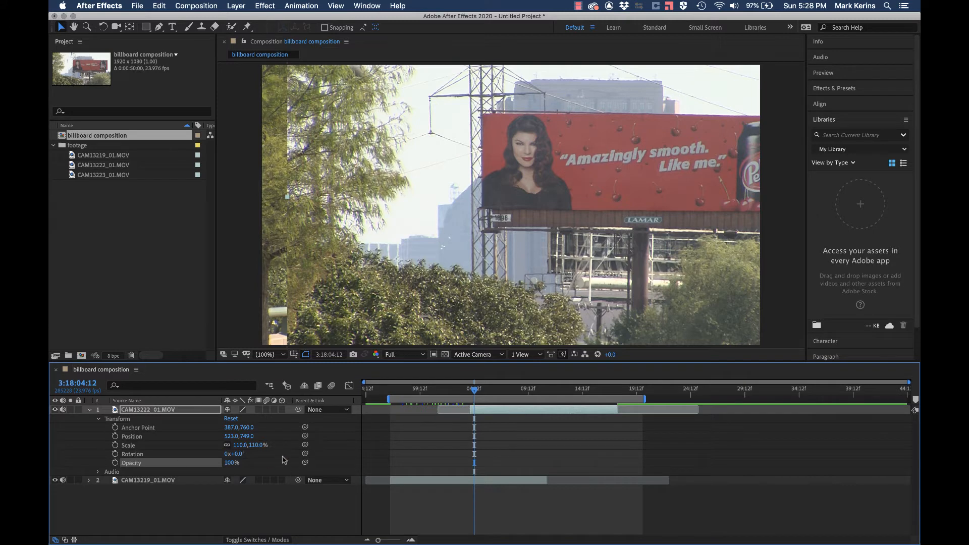
# Step: Keyframe the CAM13222_01.MOV layer's Opacity from 100% at about 3:18:04:12 to 0% at 3:18:10:12
pyautogui.click(115, 462)
pyautogui.moveTo(475, 392); pyautogui.dragTo(499, 392)
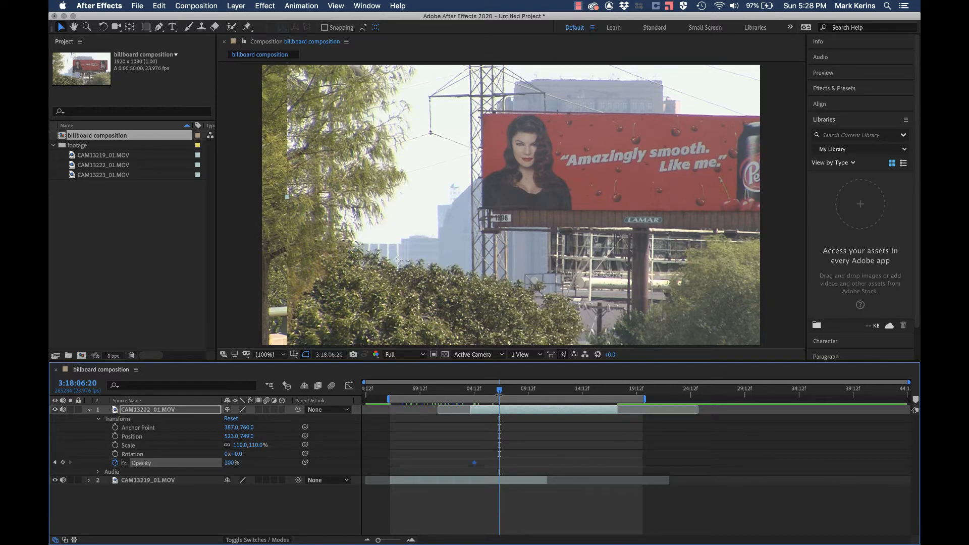
pyautogui.moveTo(499, 392); pyautogui.dragTo(538, 389)
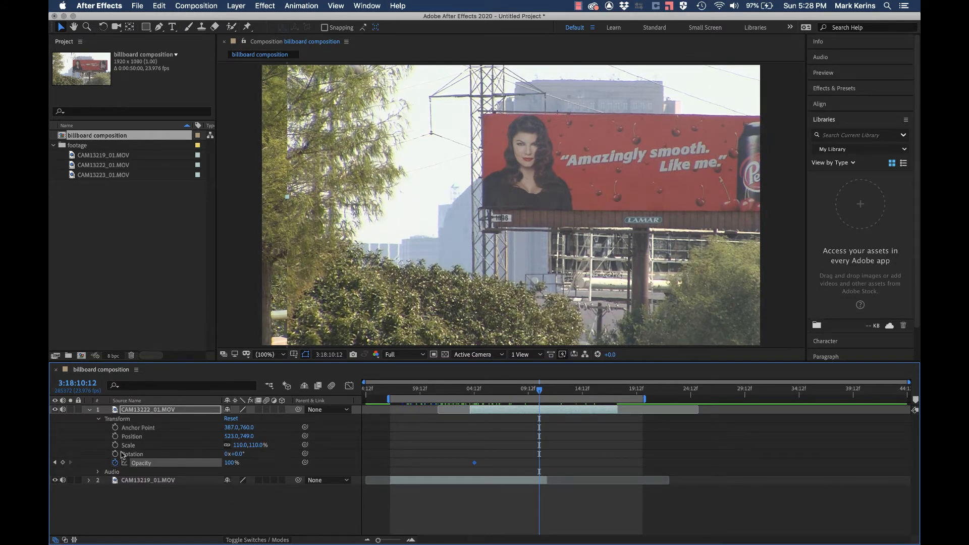
pyautogui.click(63, 462)
pyautogui.click(63, 462)
pyautogui.moveTo(232, 467); pyautogui.dragTo(162, 478)
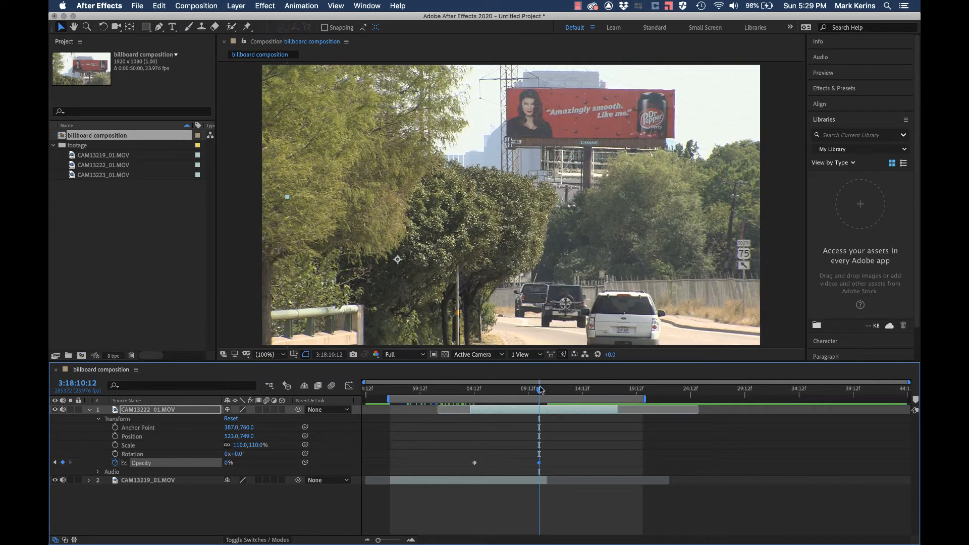
# Step: Extend the end of the CAM13219_01.MOV layer to the work area's end and scrub through the opacity fade
pyautogui.moveTo(540, 389)
pyautogui.mouseDown()
pyautogui.moveTo(457, 391)
pyautogui.moveTo(467, 401)
pyautogui.moveTo(564, 387)
pyautogui.moveTo(556, 387)
pyautogui.mouseUp()
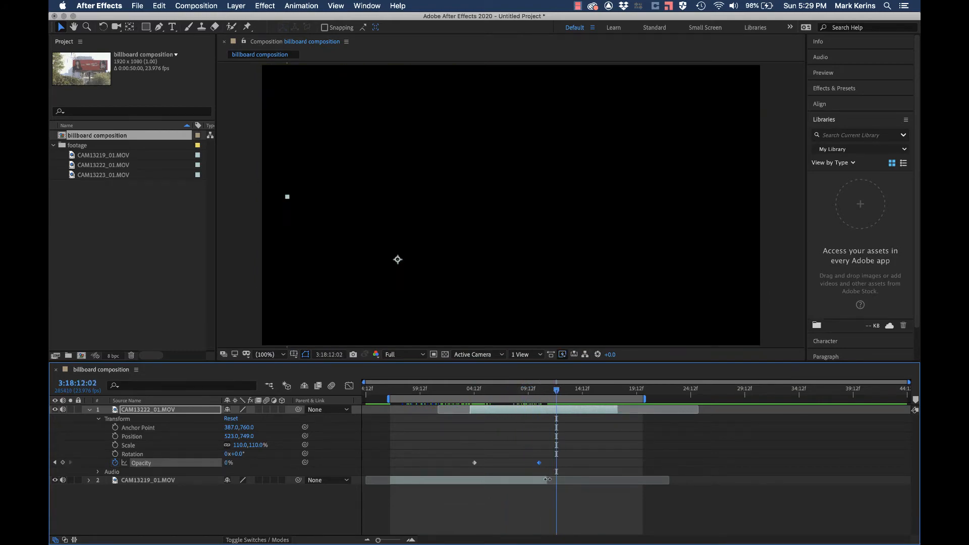
pyautogui.moveTo(548, 479); pyautogui.dragTo(644, 479)
pyautogui.click(539, 393)
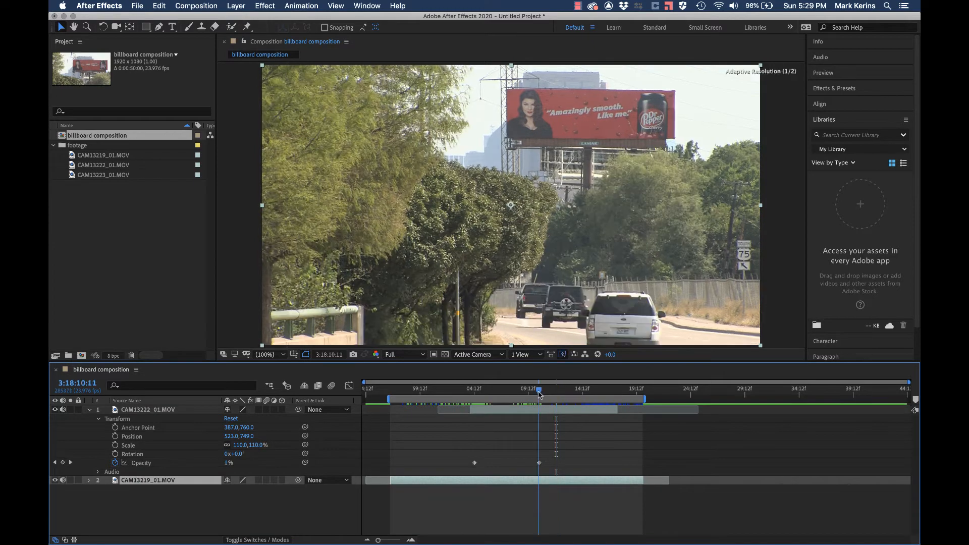
pyautogui.moveTo(539, 394); pyautogui.dragTo(573, 389)
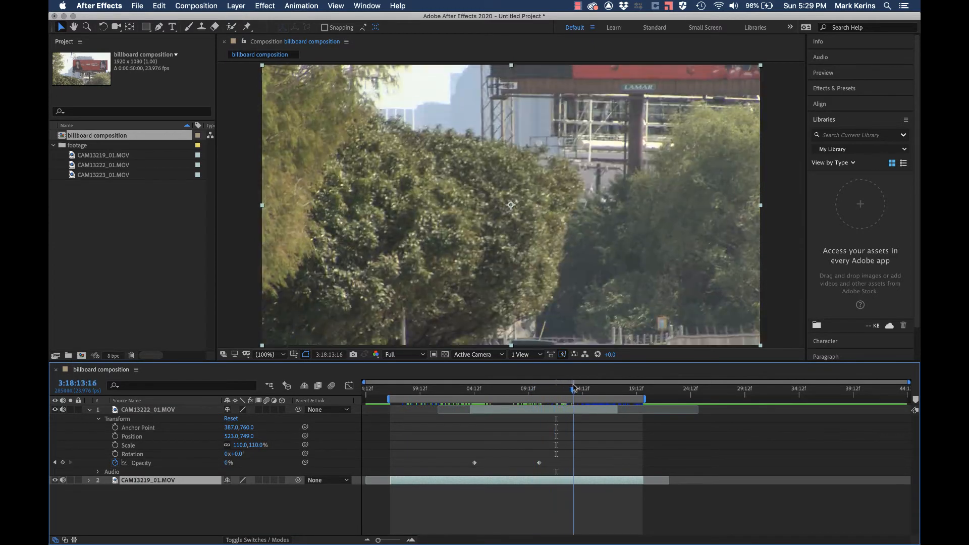
pyautogui.click(507, 392)
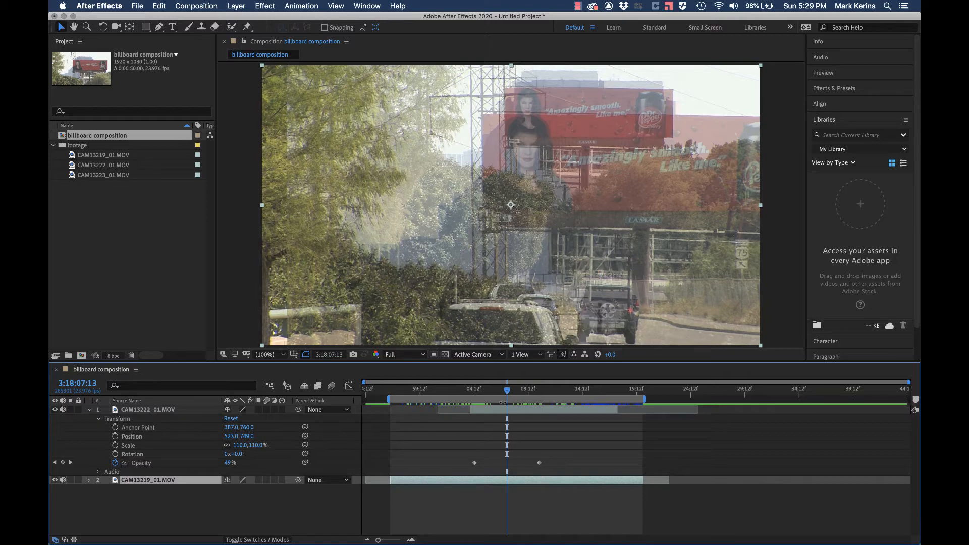
pyautogui.moveTo(506, 389); pyautogui.dragTo(544, 389)
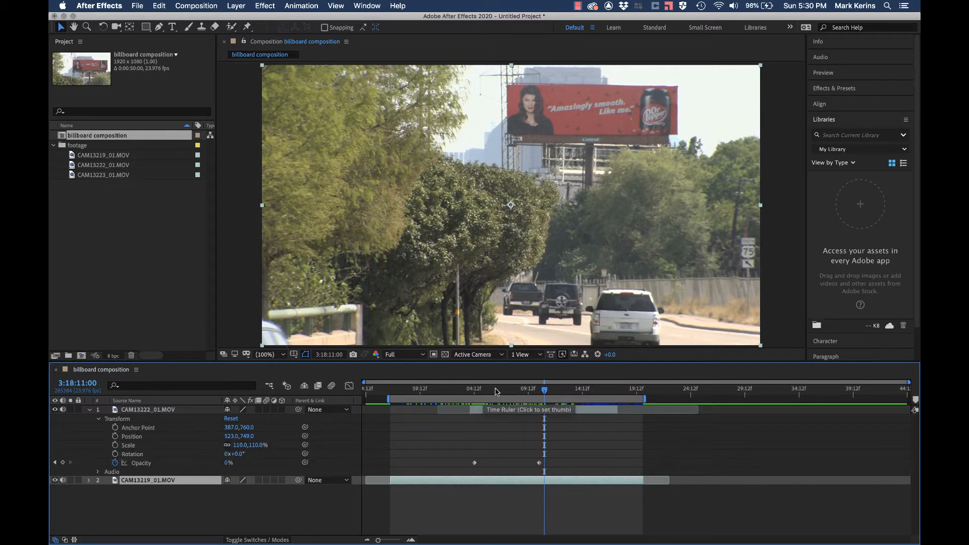
# Step: Add a 100% Opacity keyframe to CAM13222_01.MOV at 3:18:07:16 and check the fade and the keyframe's value
pyautogui.moveTo(495, 392); pyautogui.dragTo(508, 392)
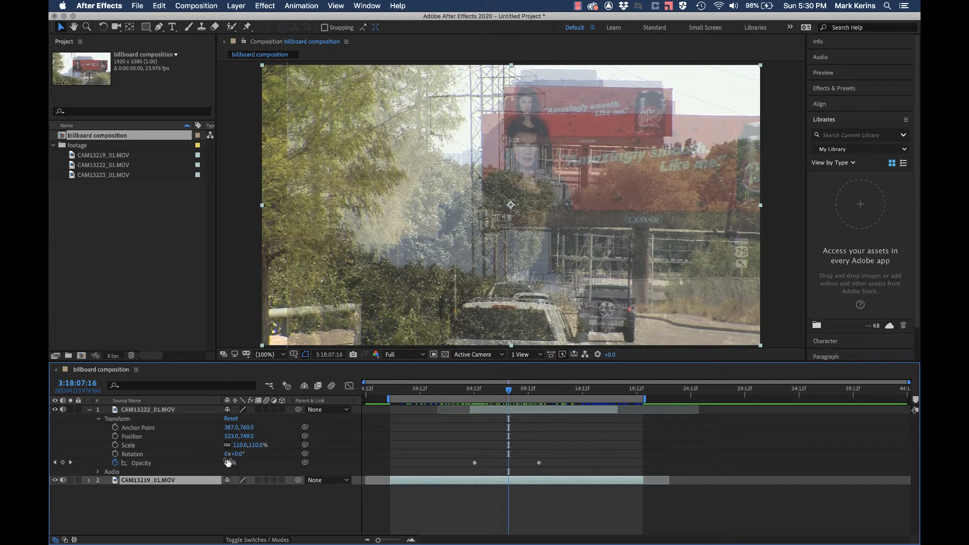
pyautogui.click(228, 462)
pyautogui.write('100')
pyautogui.press('Return')
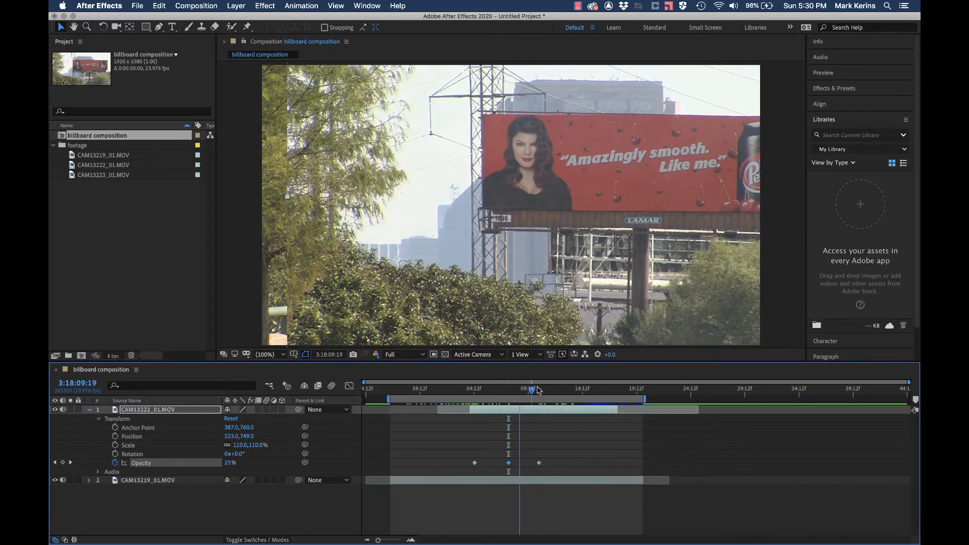
pyautogui.click(555, 391)
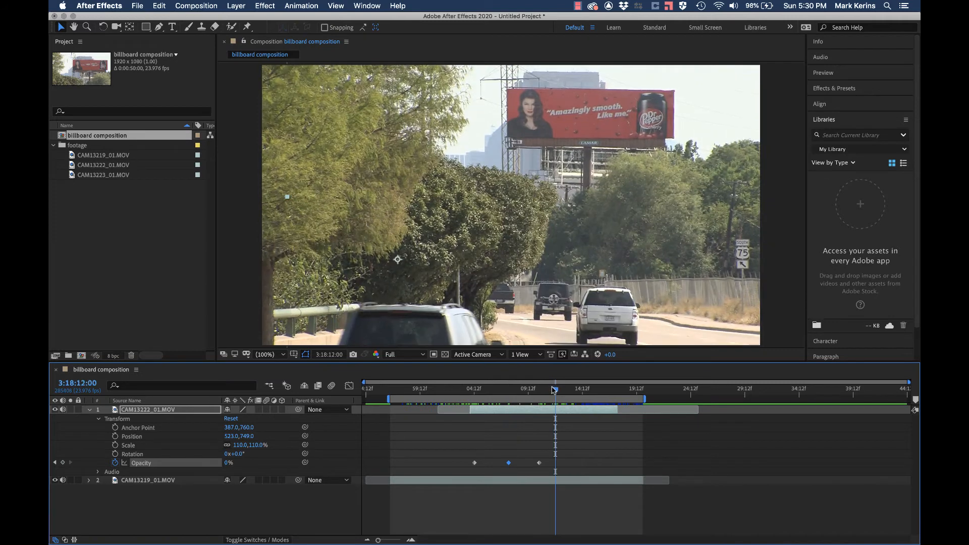
pyautogui.rightClick(509, 463)
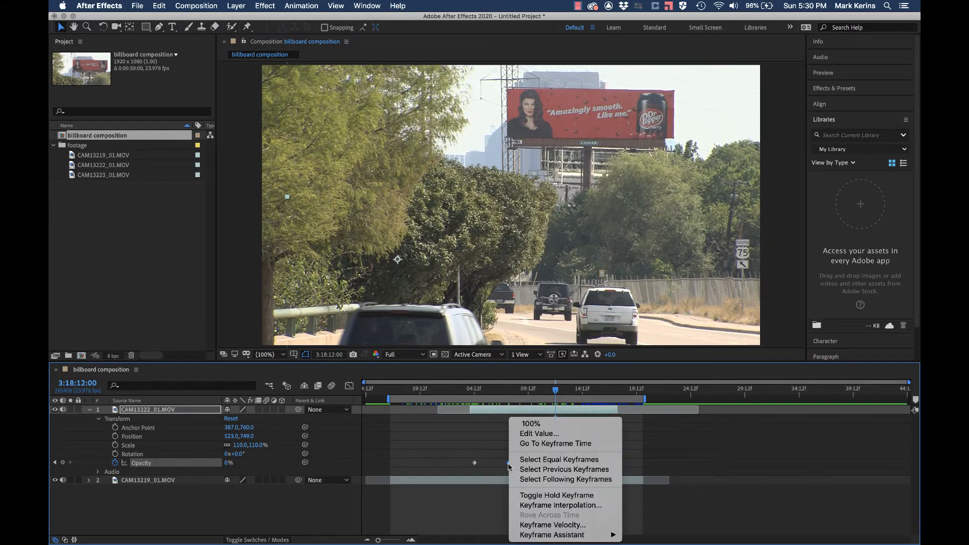
pyautogui.click(491, 438)
pyautogui.moveTo(555, 391); pyautogui.dragTo(510, 393)
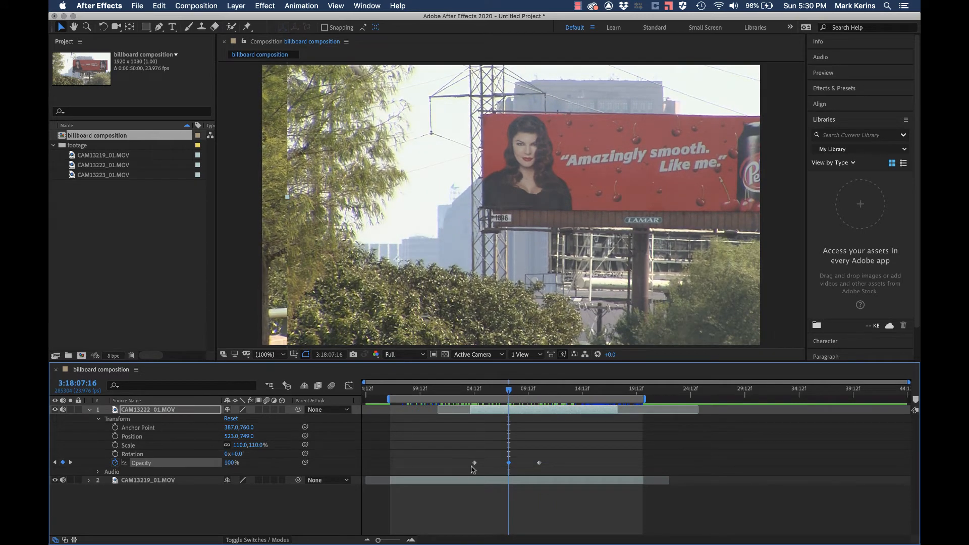
# Step: Step back and forth through the CAM13222_01.MOV layer's Opacity keyframes, ending on the first one
pyautogui.click(55, 463)
pyautogui.click(70, 463)
pyautogui.click(71, 463)
pyautogui.click(55, 463)
pyautogui.click(55, 463)
# Step: Keyframe the CAM13222_01.MOV layer's Scale from 110% at 3:18:04:14 to 77% at 3:18:14:16 and scrub through the change
pyautogui.click(115, 446)
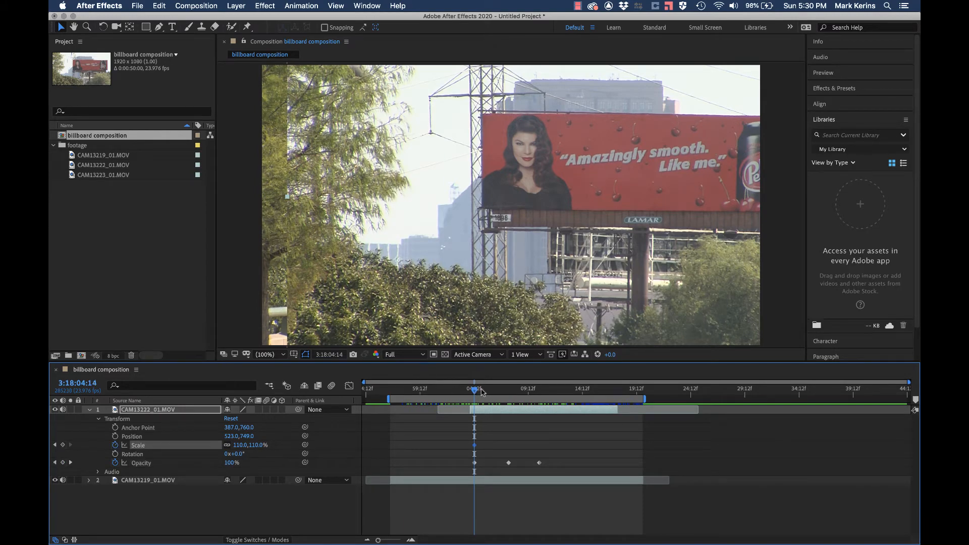
pyautogui.moveTo(476, 393); pyautogui.dragTo(583, 391)
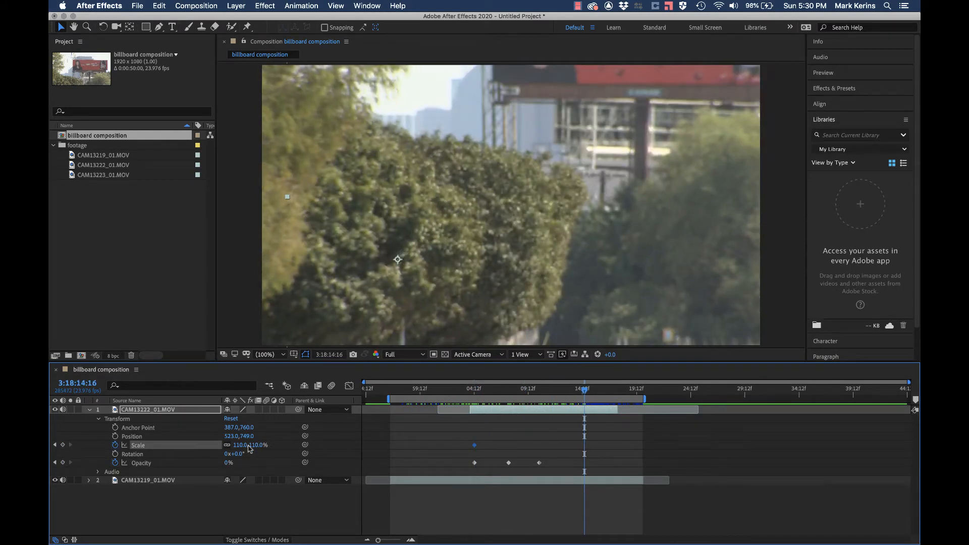
pyautogui.moveTo(242, 445); pyautogui.dragTo(226, 445)
pyautogui.moveTo(584, 391); pyautogui.dragTo(557, 391)
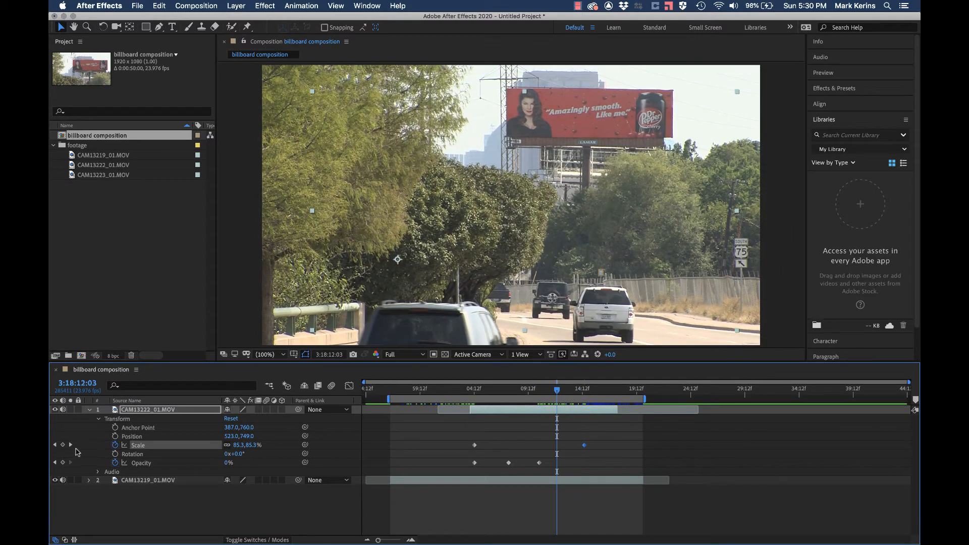
pyautogui.click(70, 445)
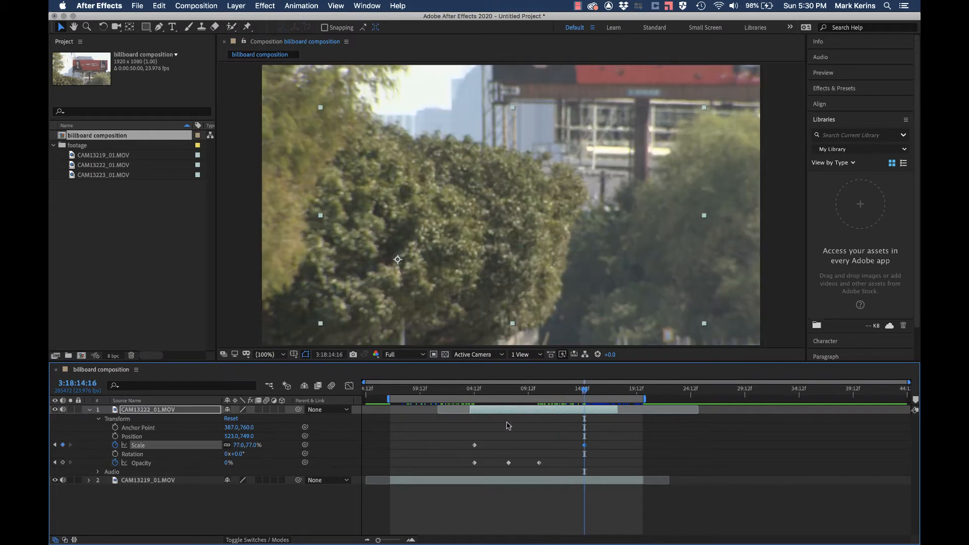
pyautogui.click(542, 391)
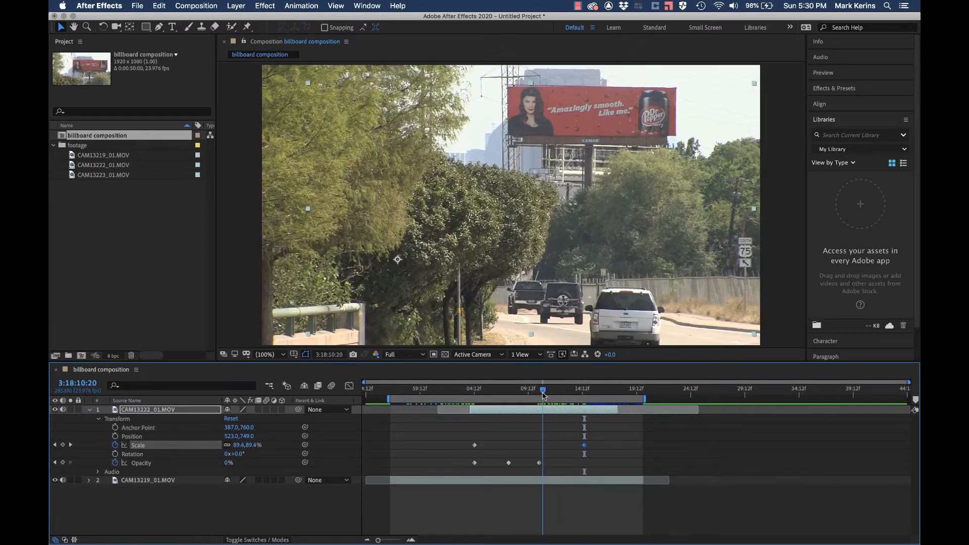
# Step: Remove the middle Opacity keyframe at 3:18:07:16 and move the last Opacity keyframe to line up with the last Scale keyframe
pyautogui.click(56, 462)
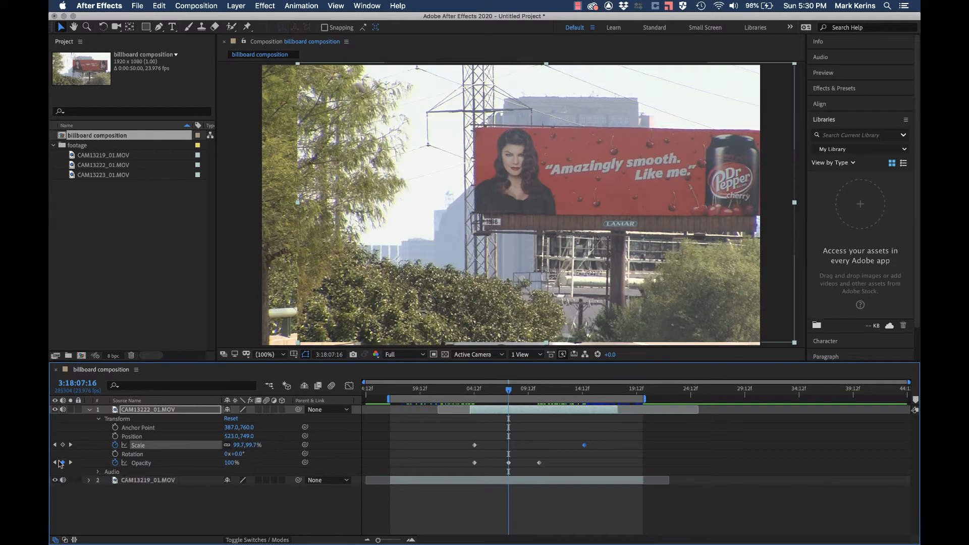
pyautogui.click(63, 463)
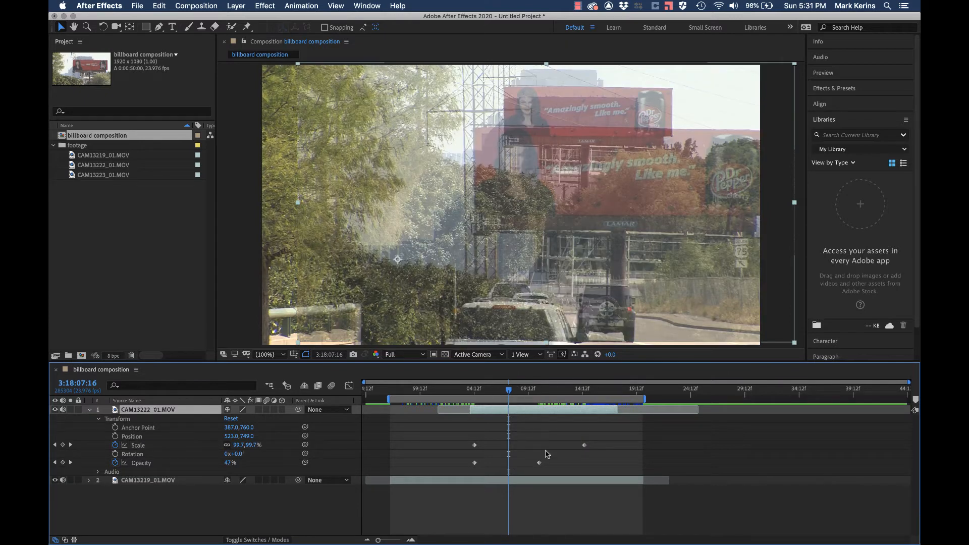
pyautogui.moveTo(539, 463); pyautogui.dragTo(585, 463)
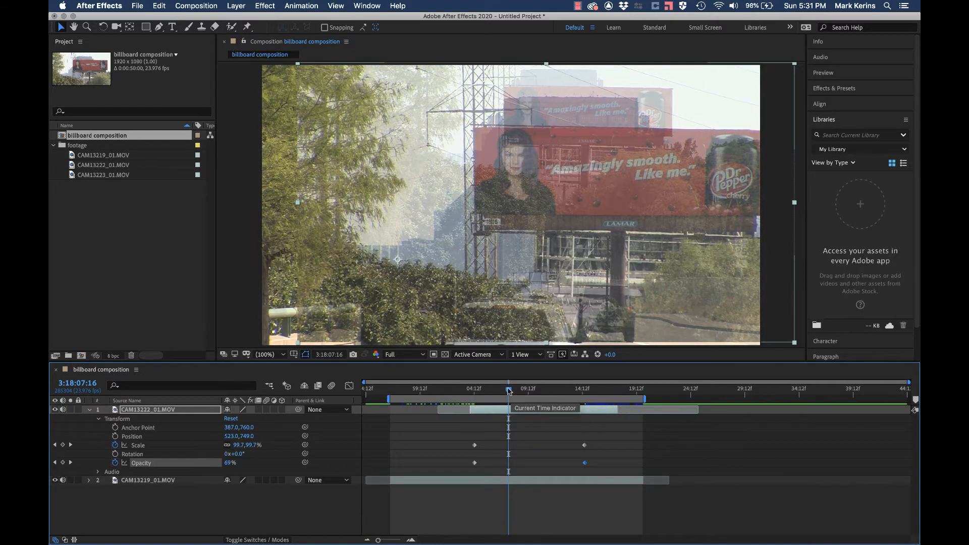
# Step: Scrub back and forth through the CAM13222_01.MOV layer's fade and scale change, check its property groups and collapse the layer
pyautogui.moveTo(509, 391); pyautogui.dragTo(555, 386)
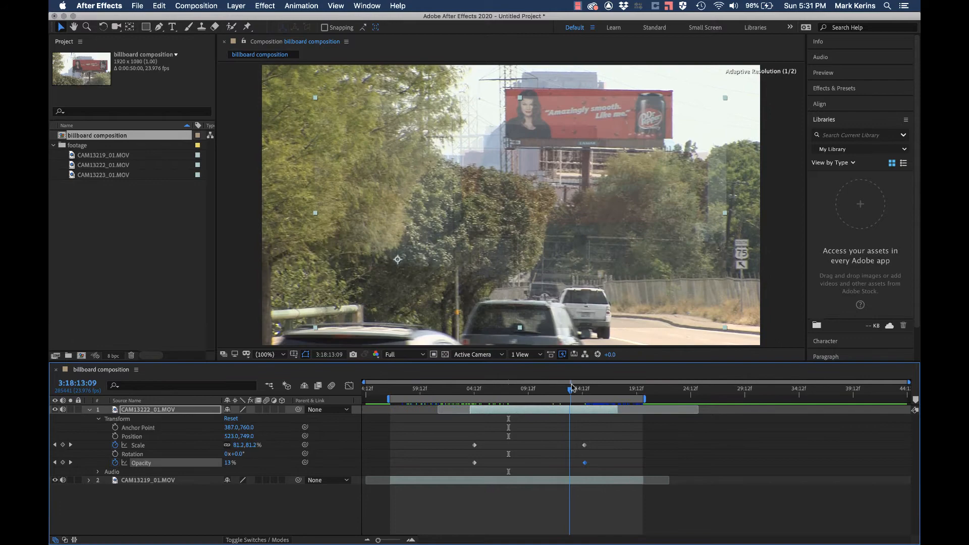
pyautogui.moveTo(572, 386); pyautogui.dragTo(501, 400)
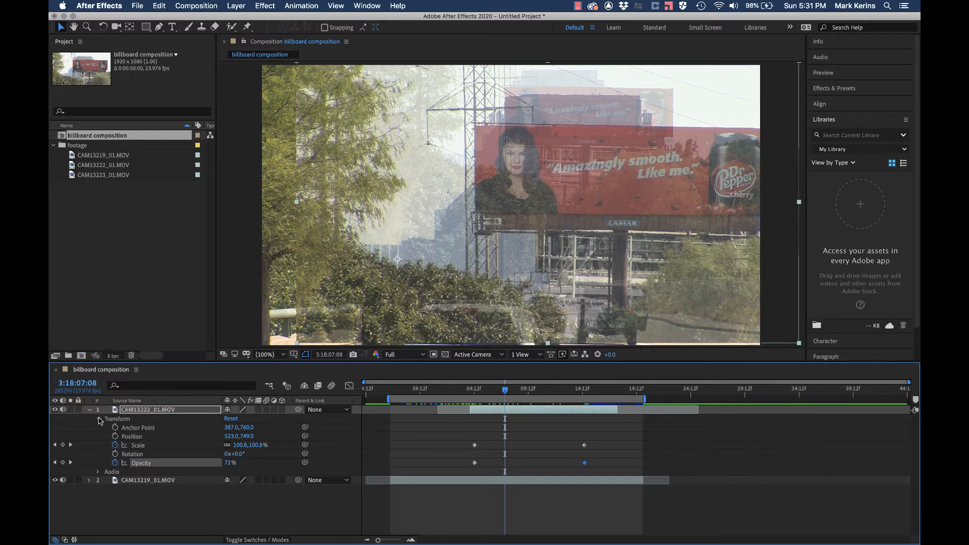
pyautogui.click(99, 419)
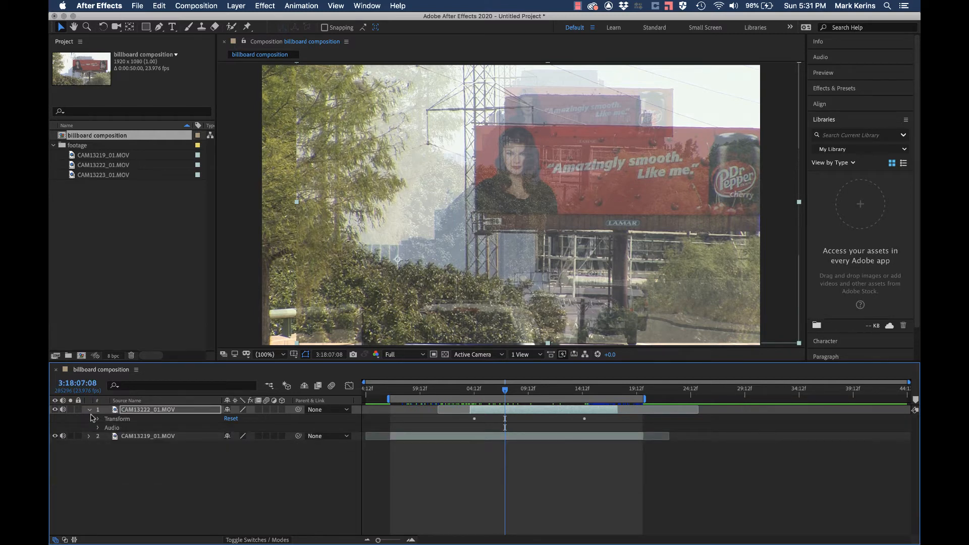
pyautogui.click(90, 410)
pyautogui.click(90, 409)
pyautogui.click(99, 419)
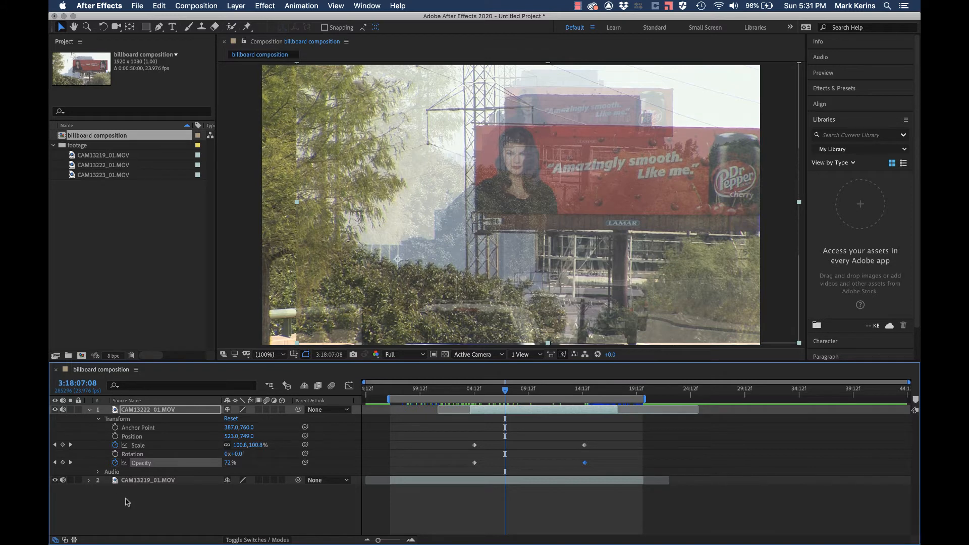
pyautogui.click(89, 410)
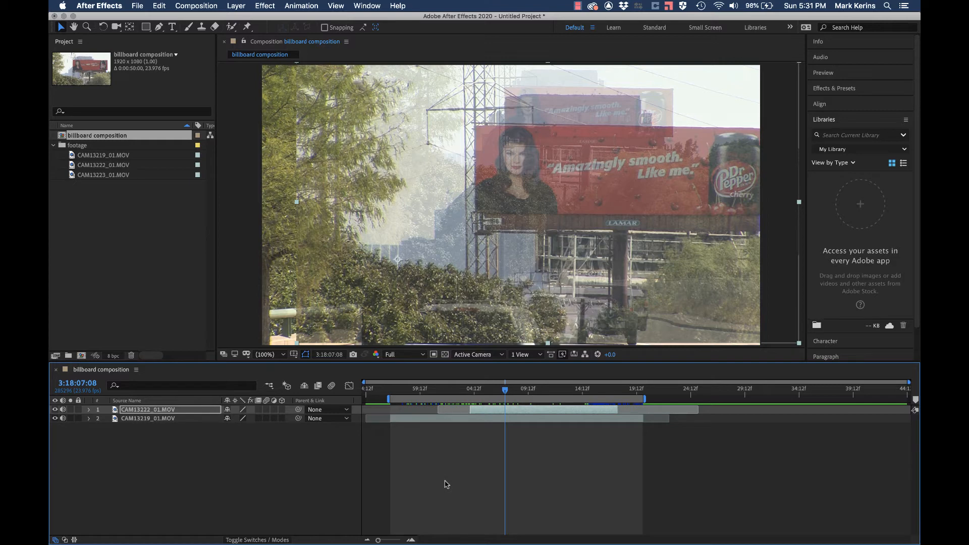
# Step: Add a text layer reading "title" over the trees in the frame, with the current time at 3:17:58:00
pyautogui.click(404, 387)
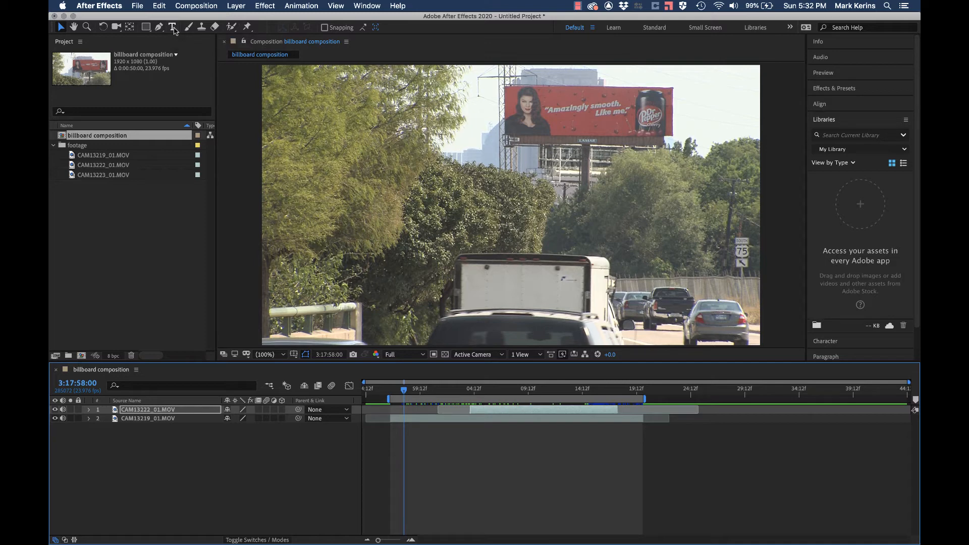
pyautogui.click(172, 27)
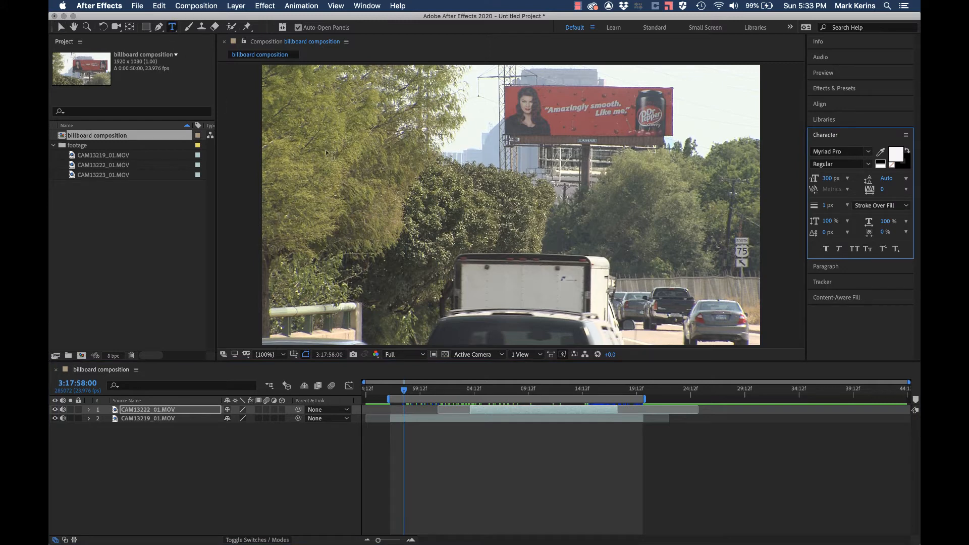
pyautogui.click(356, 178)
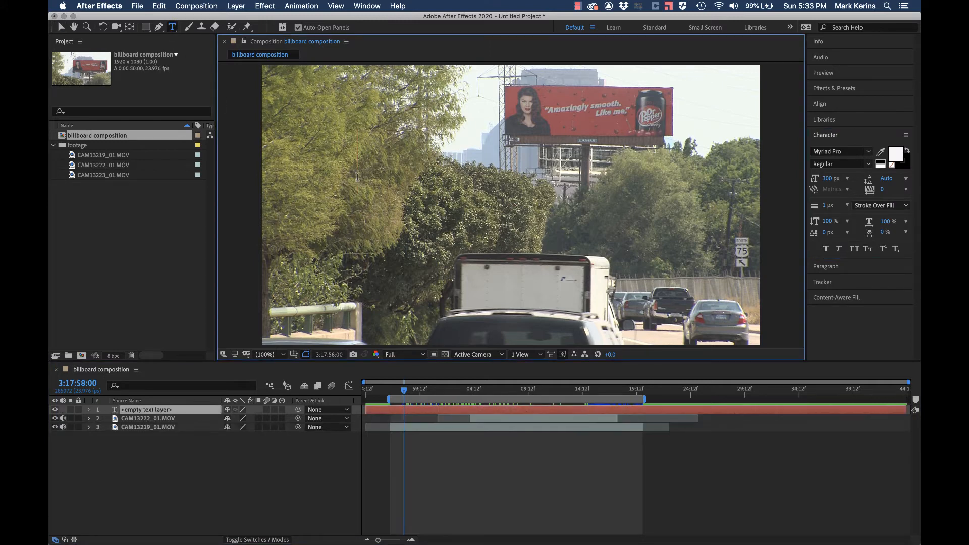
pyautogui.write('title')
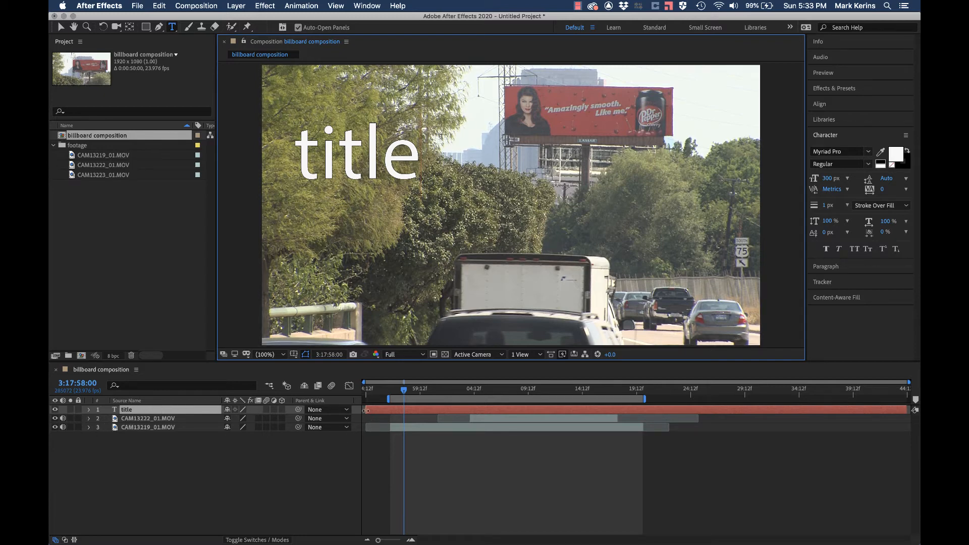
# Step: Trim the title layer's start to the beginning of the work area and try out a shorter end while scrubbing
pyautogui.moveTo(365, 410); pyautogui.dragTo(391, 410)
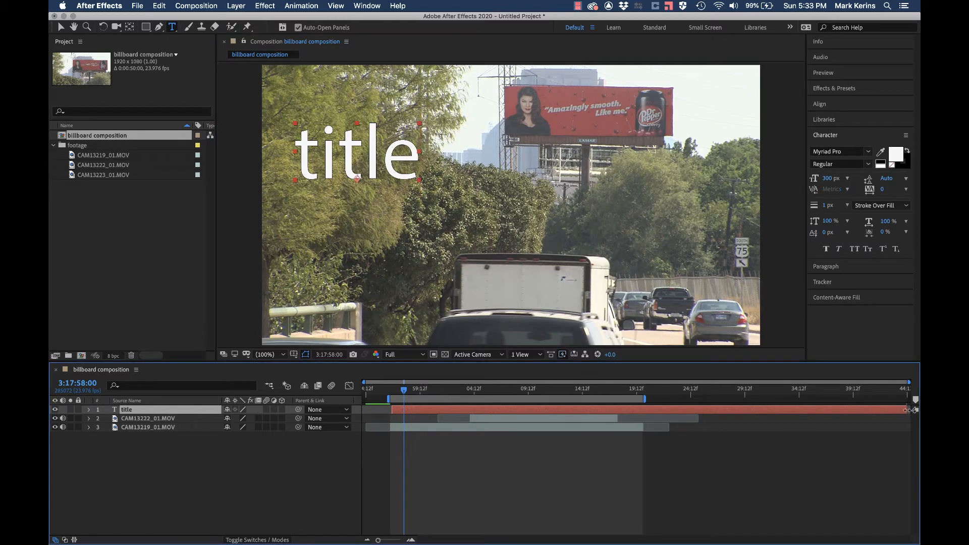
pyautogui.moveTo(906, 409); pyautogui.dragTo(484, 487)
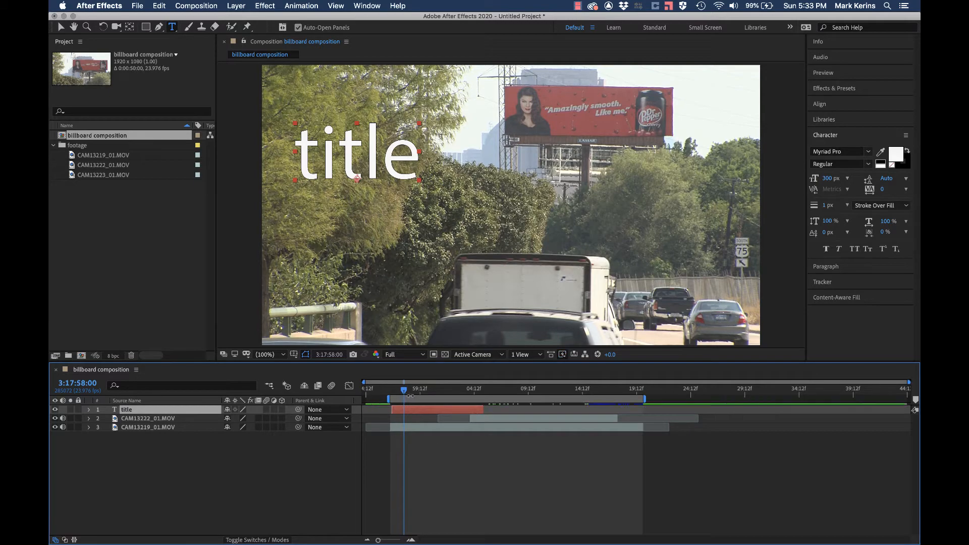
pyautogui.moveTo(403, 391); pyautogui.dragTo(917, 378)
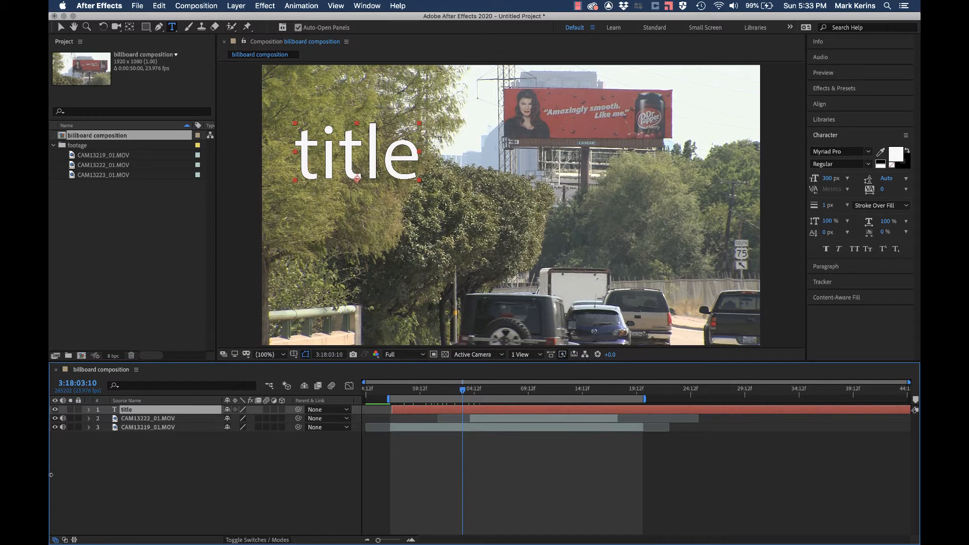
# Step: Keyframe the title layer's Opacity at 100% on 3:18:08:19 and 0% on the following frame, 3:18:08:20
pyautogui.click(89, 410)
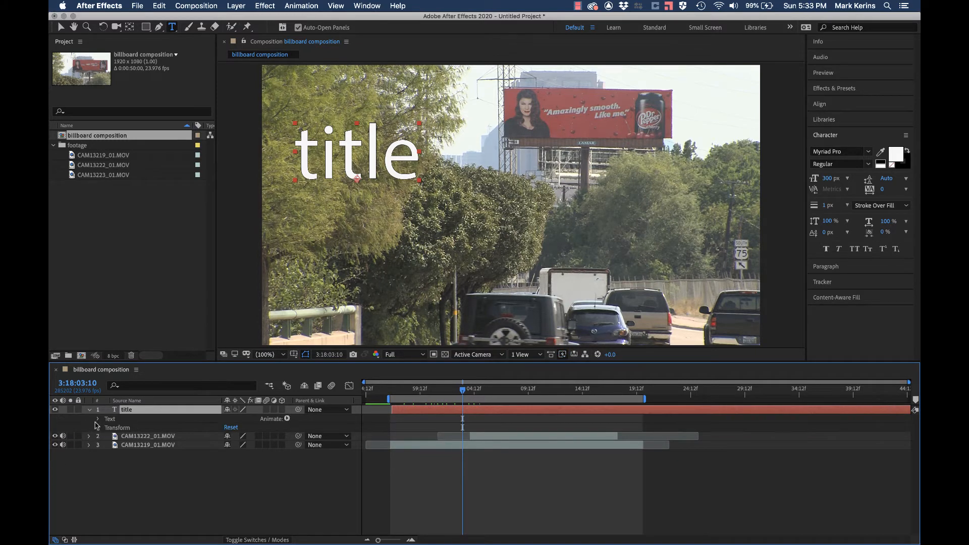
pyautogui.click(98, 428)
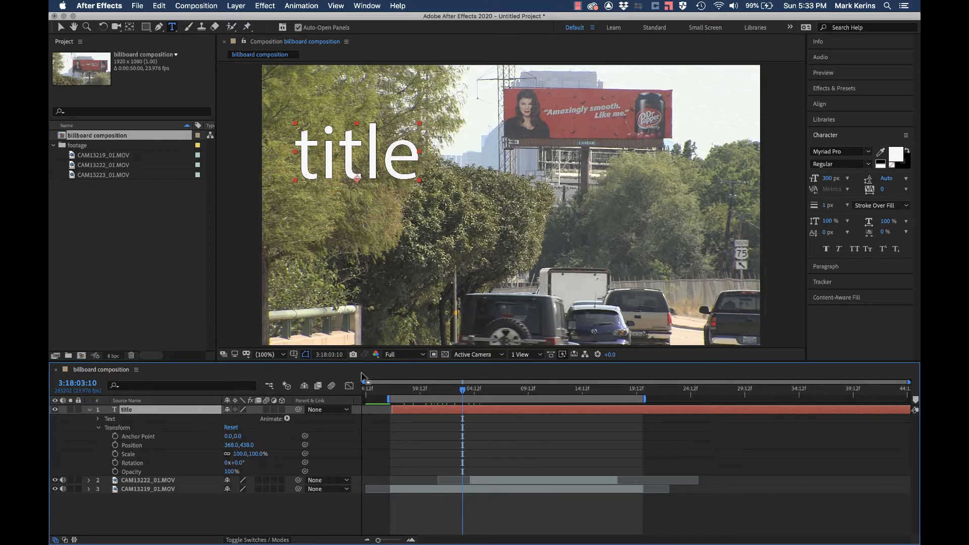
pyautogui.moveTo(464, 392); pyautogui.dragTo(521, 391)
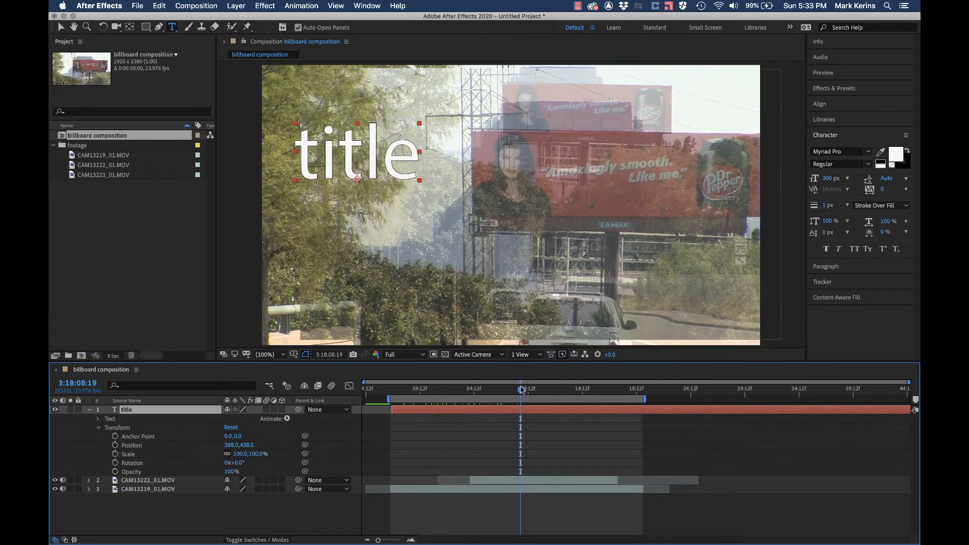
pyautogui.click(115, 471)
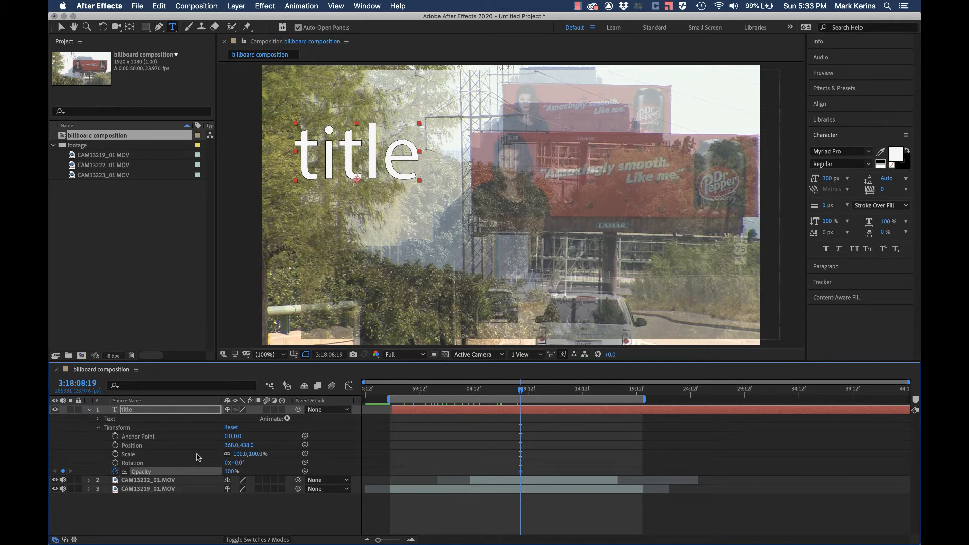
pyautogui.press('pagedown')
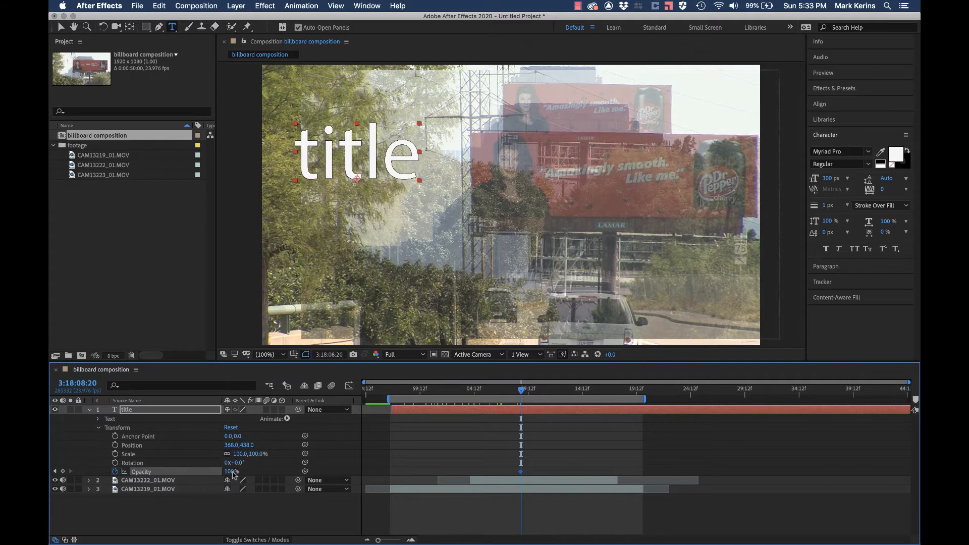
pyautogui.click(232, 471)
pyautogui.write('0')
pyautogui.press('Return')
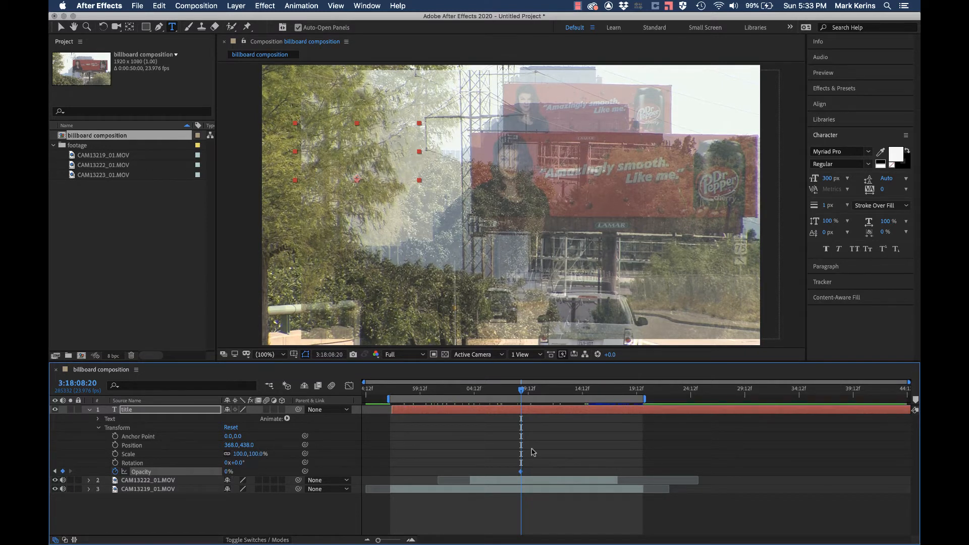
# Step: Examine the title layer's two adjacent Opacity keyframes up close, stepping back and forth between their frames
pyautogui.click(411, 539)
pyautogui.click(410, 540)
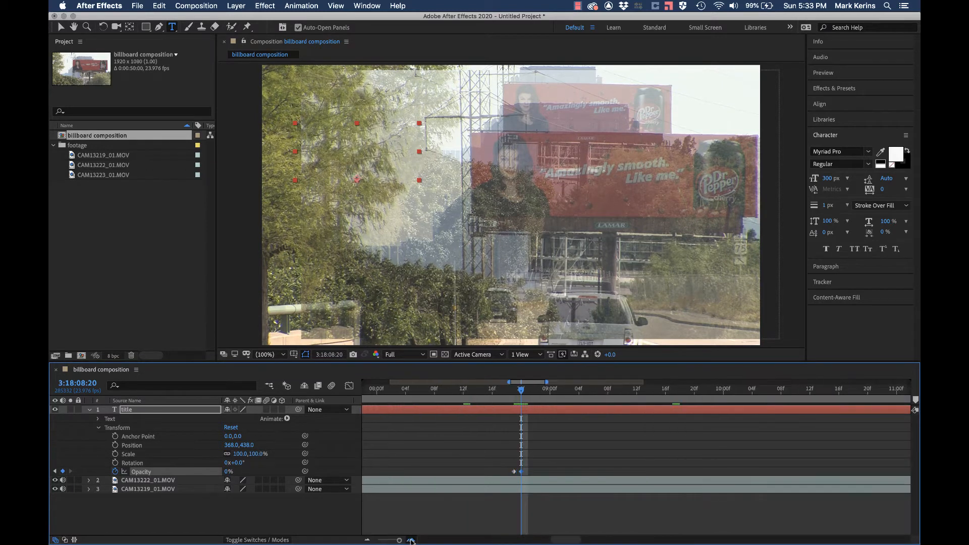
pyautogui.click(411, 540)
pyautogui.press('pageup')
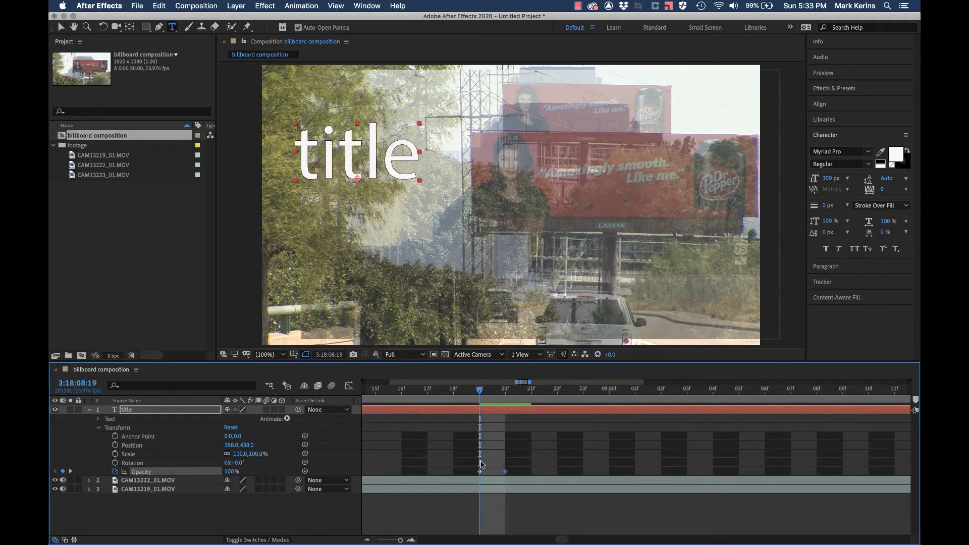
pyautogui.press('pagedown')
pyautogui.press('pageup')
pyautogui.press('pagedown')
pyautogui.press('pageup')
pyautogui.click(367, 539)
pyautogui.click(366, 539)
pyautogui.click(366, 539)
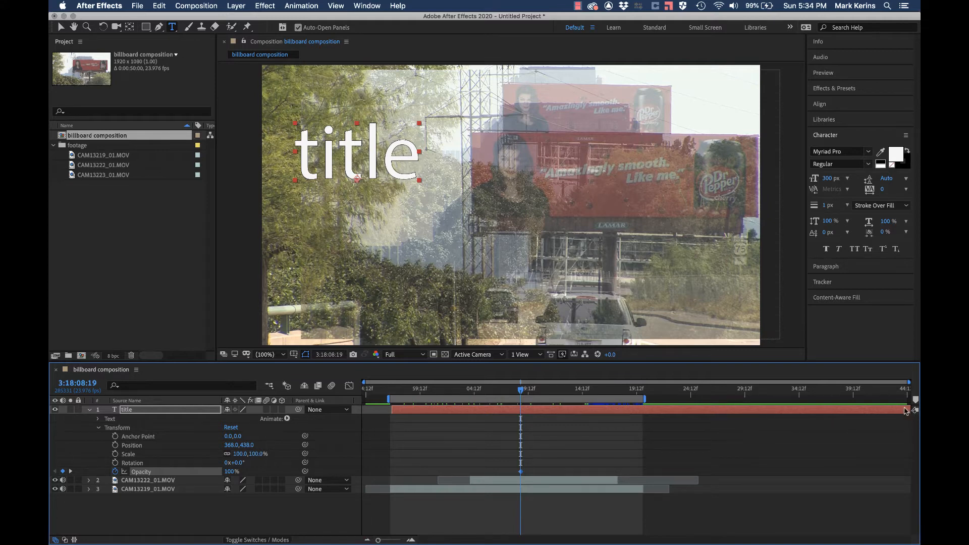
# Step: Shorten the title layer's end and slide the layer with its keyframes to span about 3:18:02 to 3:18:15
pyautogui.moveTo(904, 410); pyautogui.dragTo(499, 435)
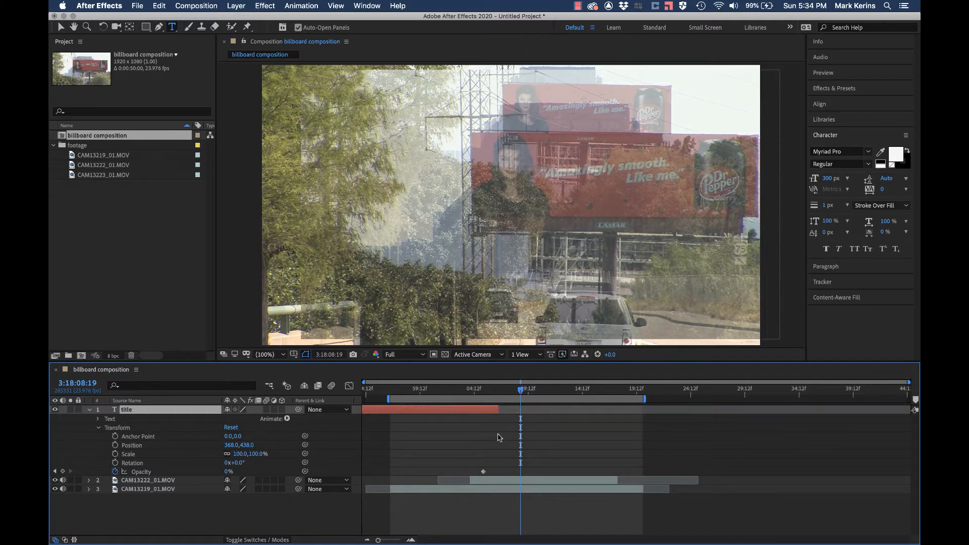
pyautogui.moveTo(452, 410); pyautogui.dragTo(558, 410)
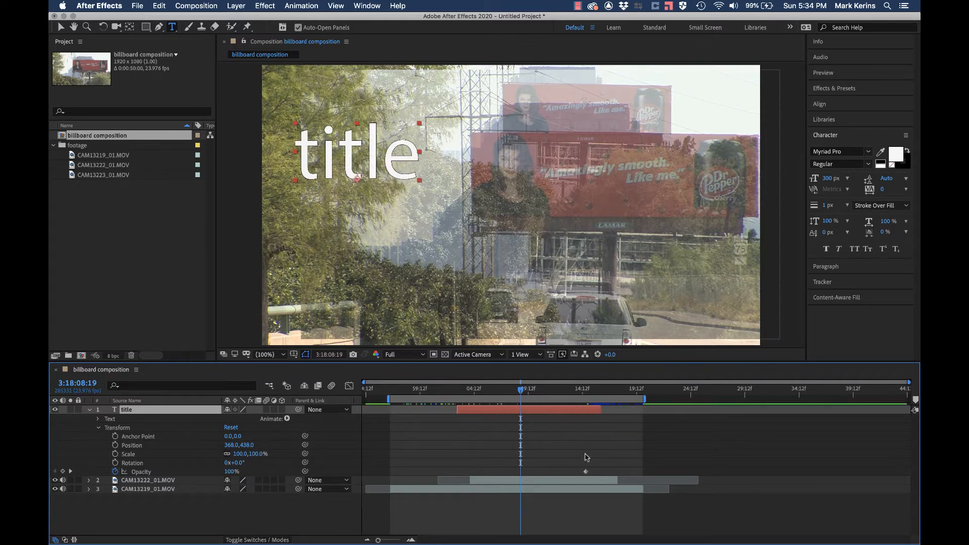
pyautogui.moveTo(554, 410)
pyautogui.mouseDown()
pyautogui.moveTo(603, 410)
pyautogui.moveTo(515, 413)
pyautogui.moveTo(569, 416)
pyautogui.moveTo(550, 415)
pyautogui.mouseUp()
# Step: Collapse the title layer's Transform group and expand its Text properties, including Path Options and More Options
pyautogui.click(99, 428)
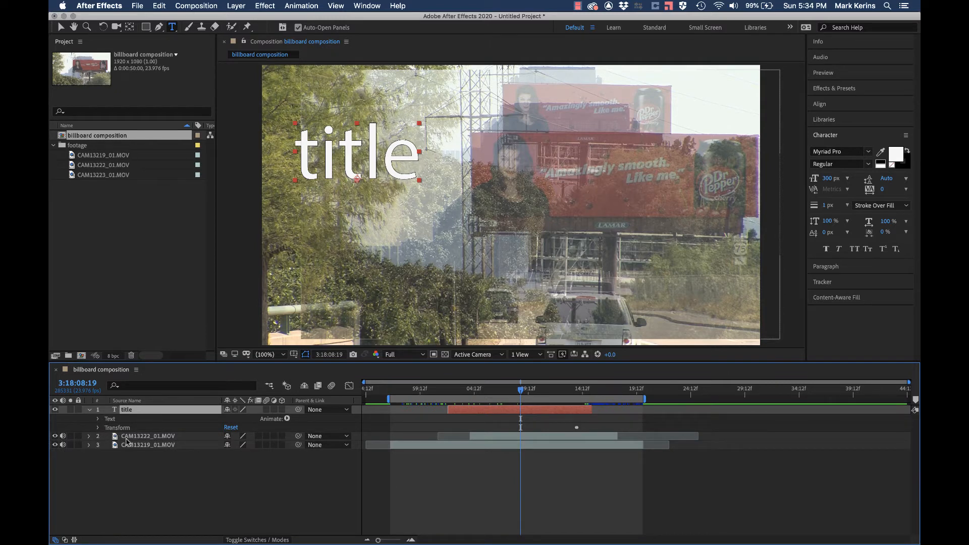
pyautogui.click(90, 444)
pyautogui.click(89, 444)
pyautogui.click(99, 419)
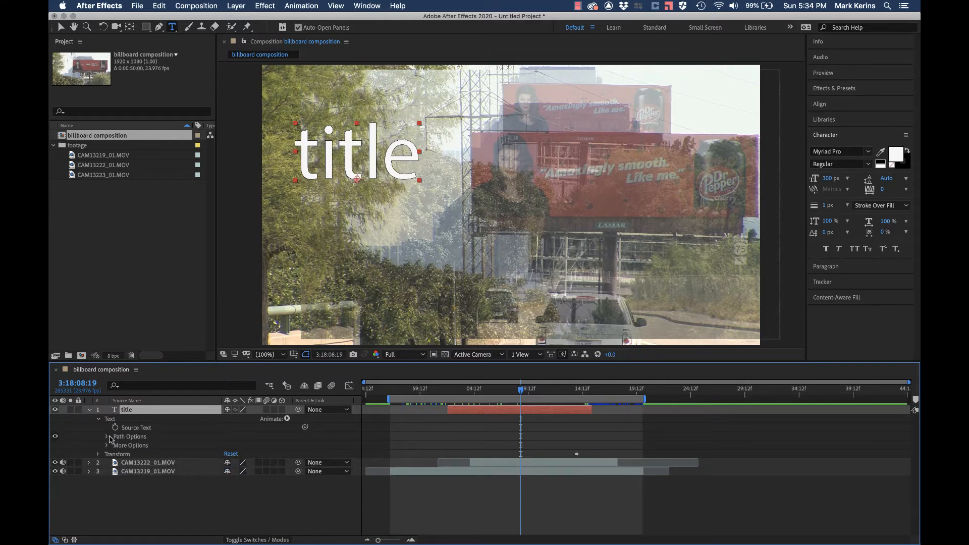
pyautogui.click(110, 435)
pyautogui.click(107, 437)
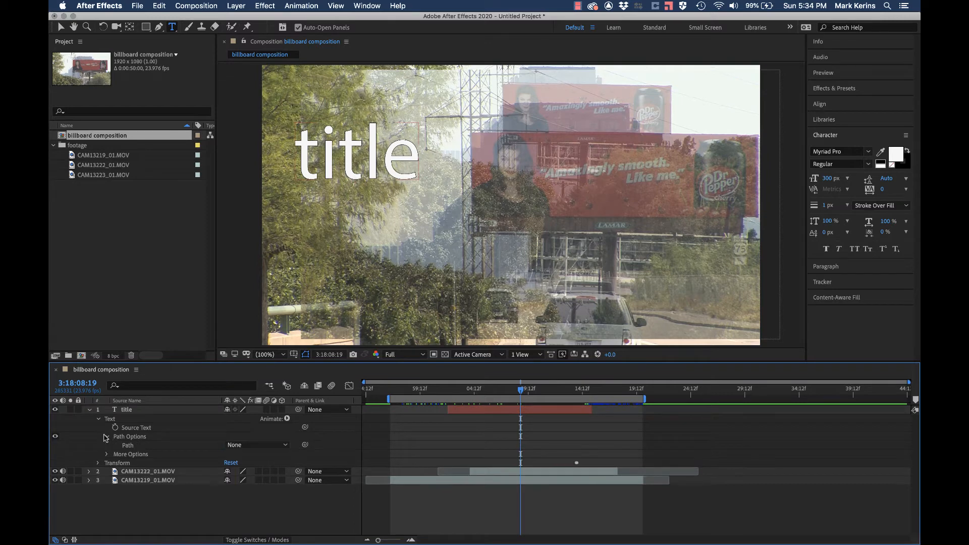
pyautogui.click(106, 454)
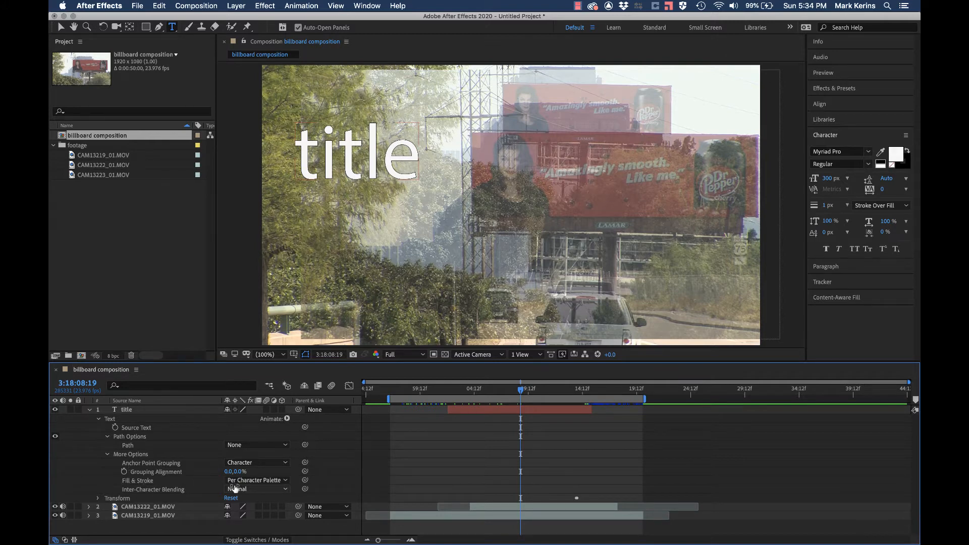
# Step: Keyframe the title layer's Source Text from "title" at 3:18:08:19 to "titl\e" at 3:18:10:21 and scrub through the change
pyautogui.click(115, 428)
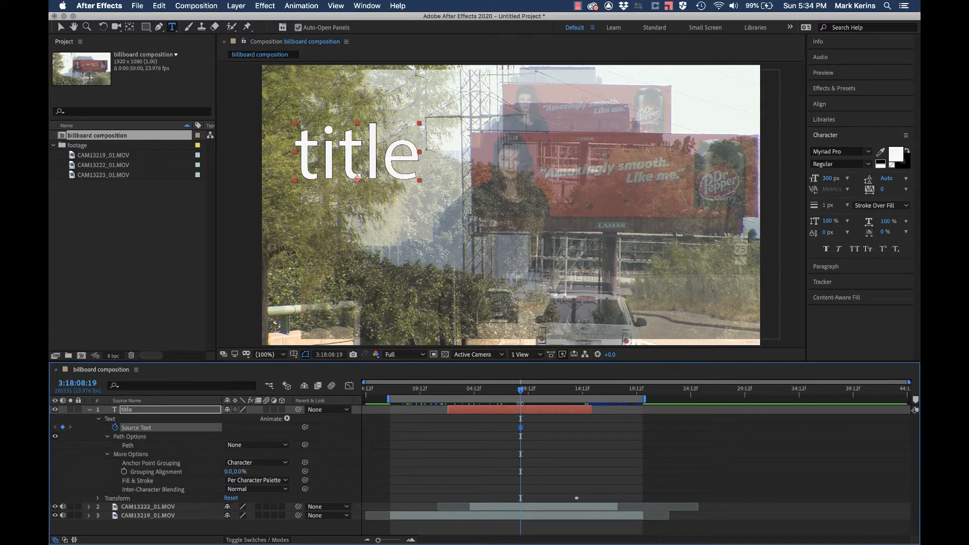
pyautogui.moveTo(521, 391); pyautogui.dragTo(545, 392)
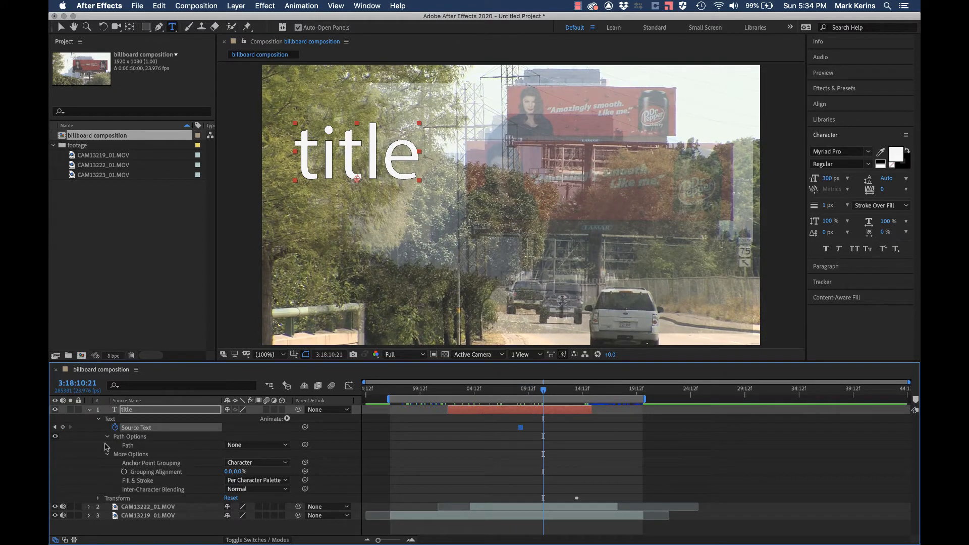
pyautogui.click(63, 427)
pyautogui.click(377, 157)
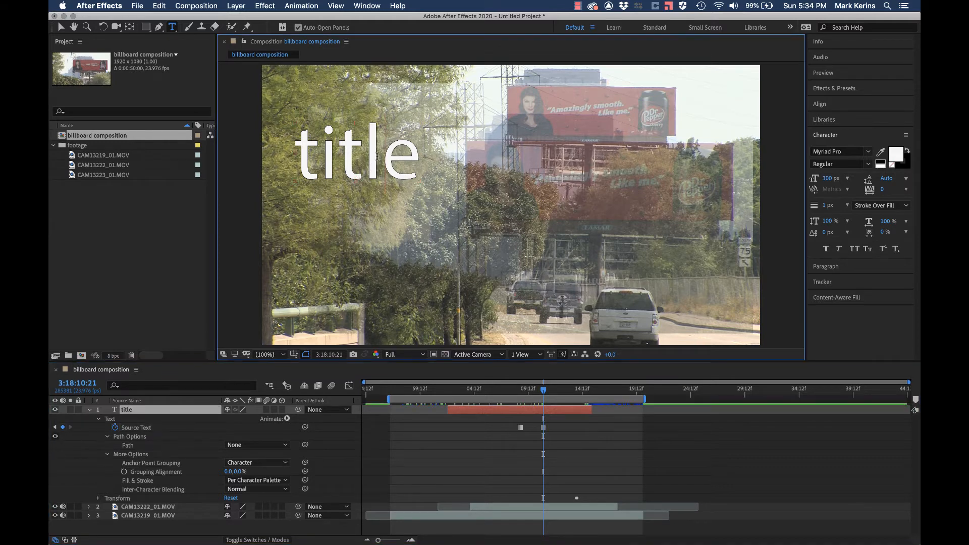
pyautogui.write('\\')
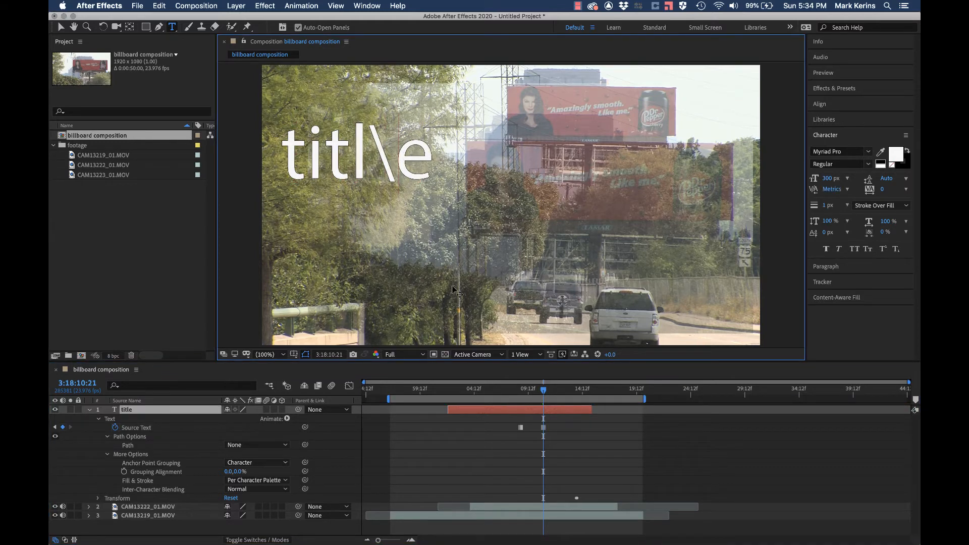
pyautogui.click(506, 390)
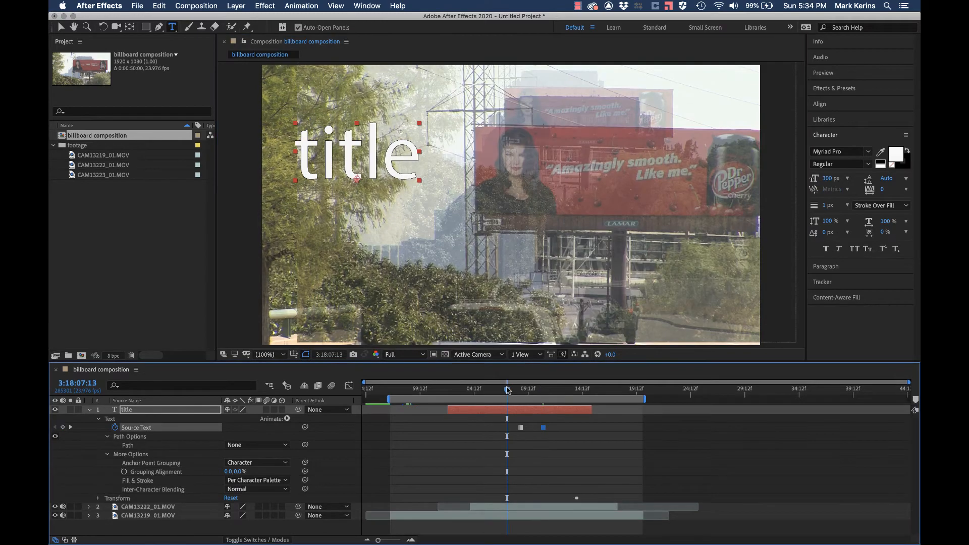
pyautogui.moveTo(507, 390); pyautogui.dragTo(552, 378)
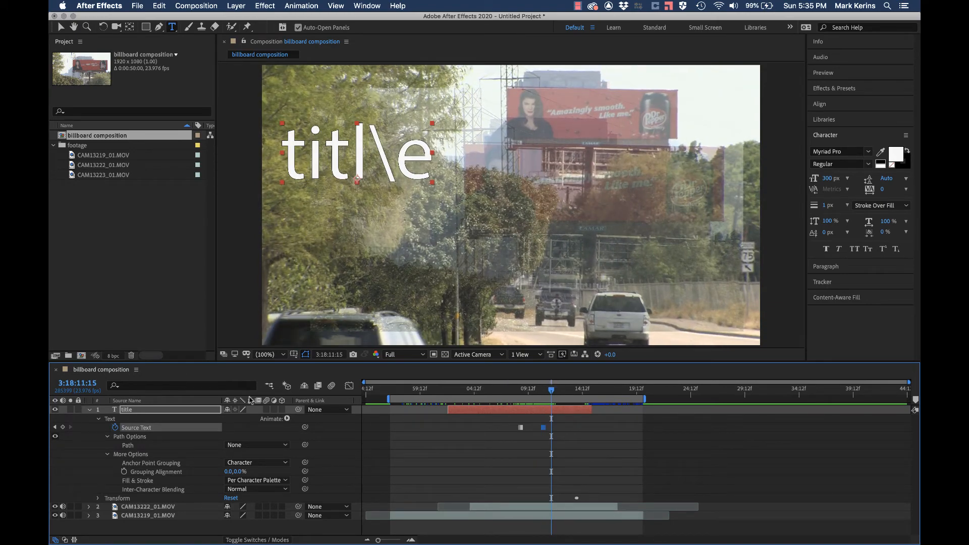
# Step: Collapse the title layer's Text group, rotate the layer to 7° and set its Anchor Point to -310, 0
pyautogui.click(99, 418)
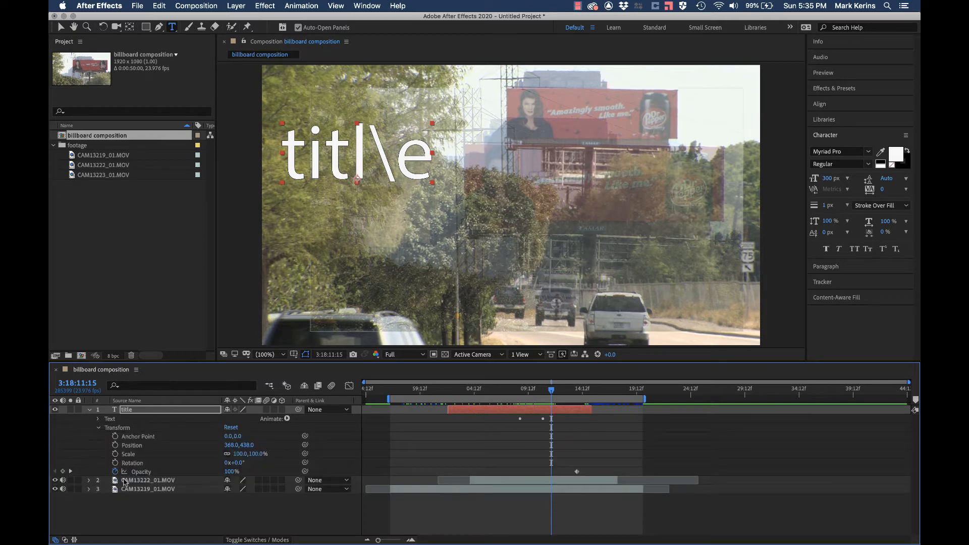
pyautogui.moveTo(233, 463); pyautogui.dragTo(55, 430)
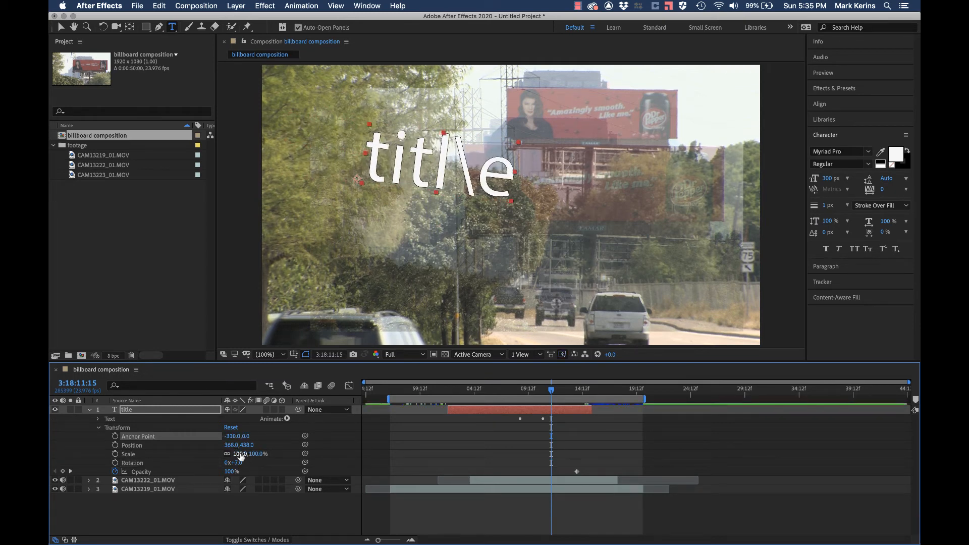
# Step: Try rotating the title around a distant anchor point with Anchor Point X at -1257, ending at 1° rotation
pyautogui.moveTo(235, 464); pyautogui.dragTo(204, 469)
pyautogui.moveTo(232, 437); pyautogui.dragTo(94, 515)
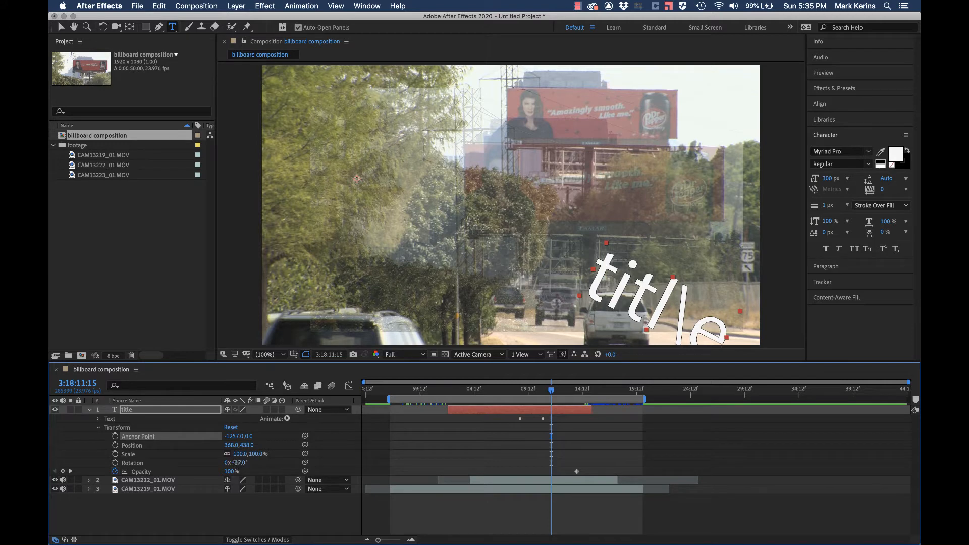
pyautogui.moveTo(235, 462)
pyautogui.mouseDown()
pyautogui.moveTo(258, 455)
pyautogui.moveTo(221, 461)
pyautogui.mouseUp()
# Step: Set the title layer's Anchor Point to 0, -104 and rotate the layer to -253°
pyautogui.click(234, 436)
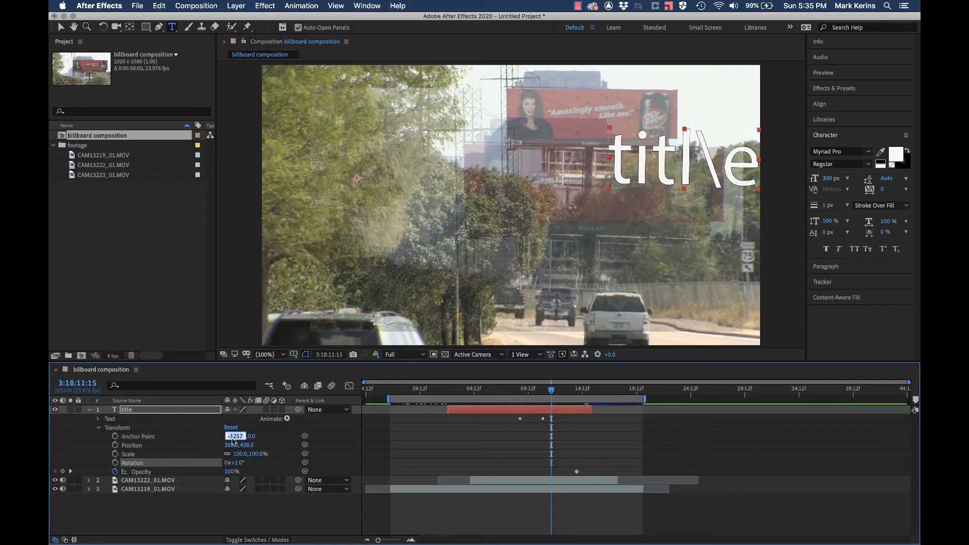
pyautogui.write('0')
pyautogui.press('Return')
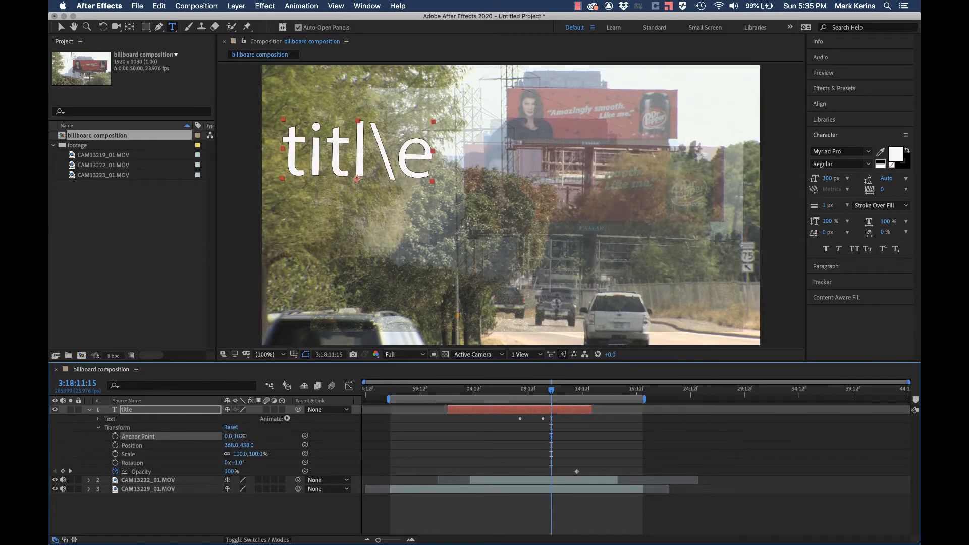
pyautogui.moveTo(237, 436); pyautogui.dragTo(193, 436)
pyautogui.moveTo(238, 466); pyautogui.dragTo(182, 465)
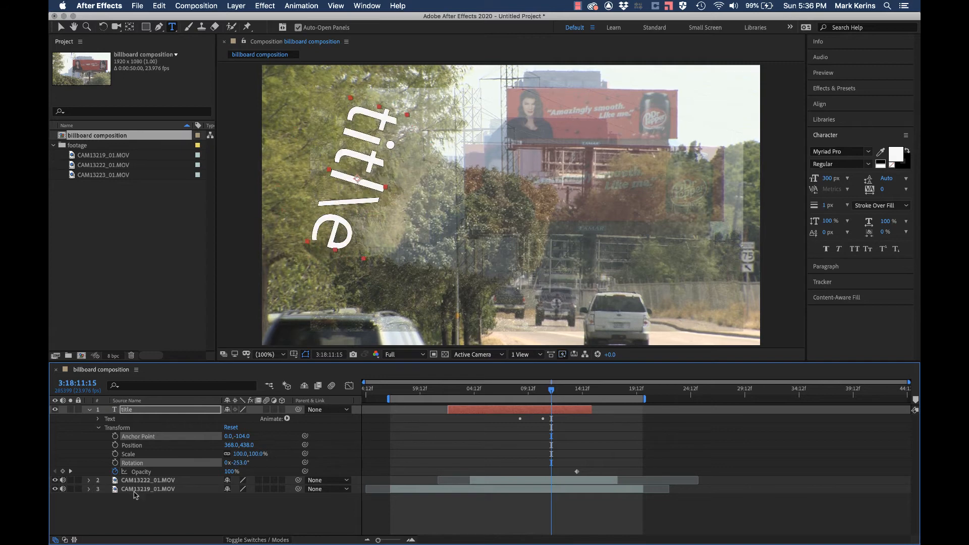
# Step: Keyframe the title's Rotation from -253° at 3:18:11:15 to -3x -147° at 3:18:13:17, scrub through the spin and collapse the layer
pyautogui.click(115, 462)
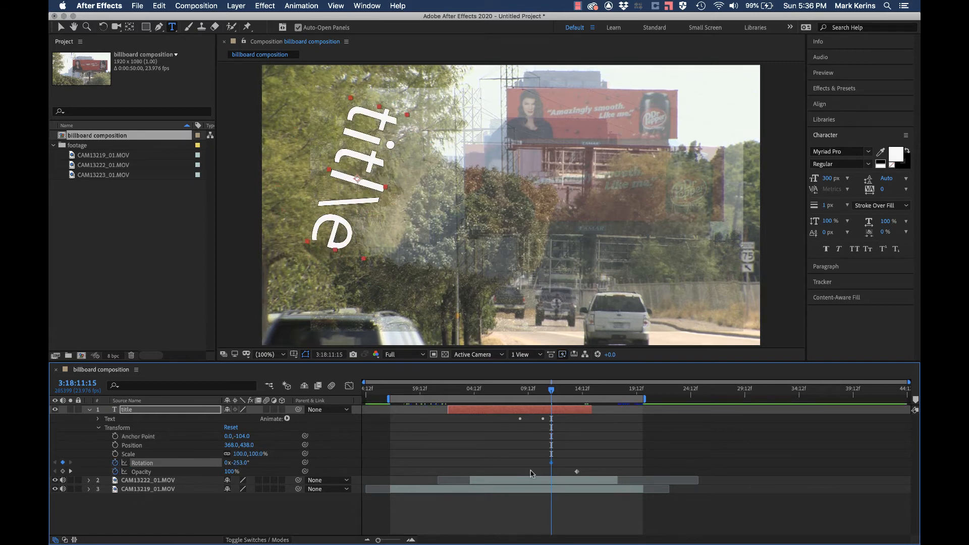
pyautogui.click(574, 392)
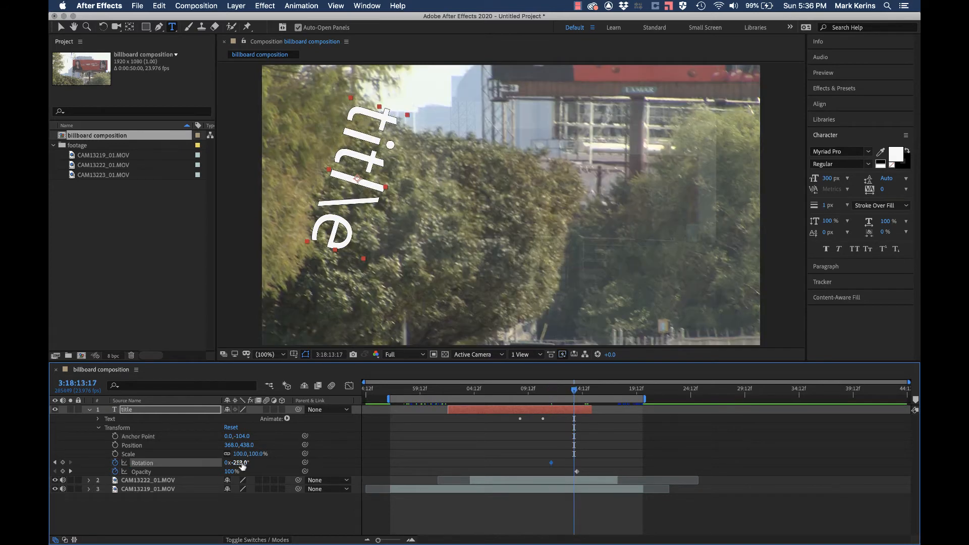
pyautogui.moveTo(239, 464); pyautogui.dragTo(112, 464)
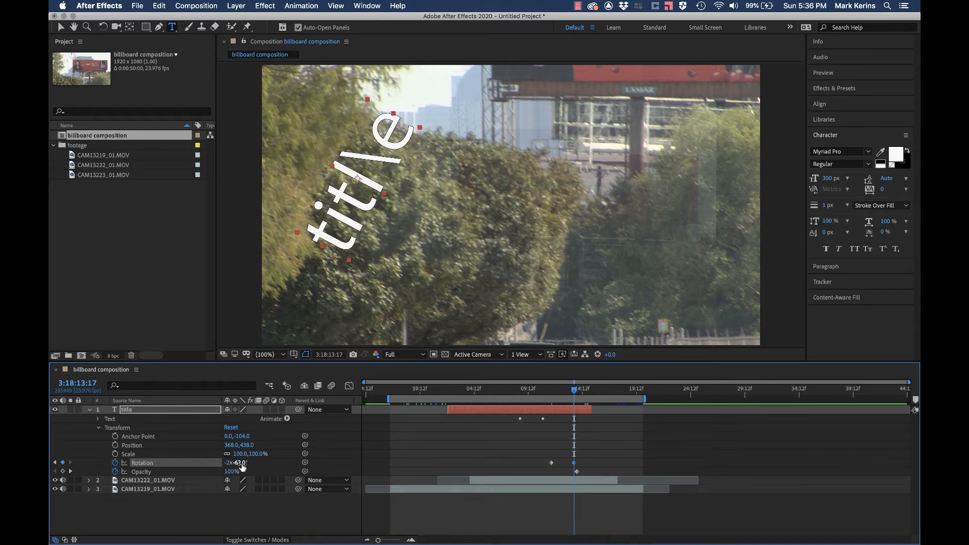
pyautogui.moveTo(242, 463); pyautogui.dragTo(192, 464)
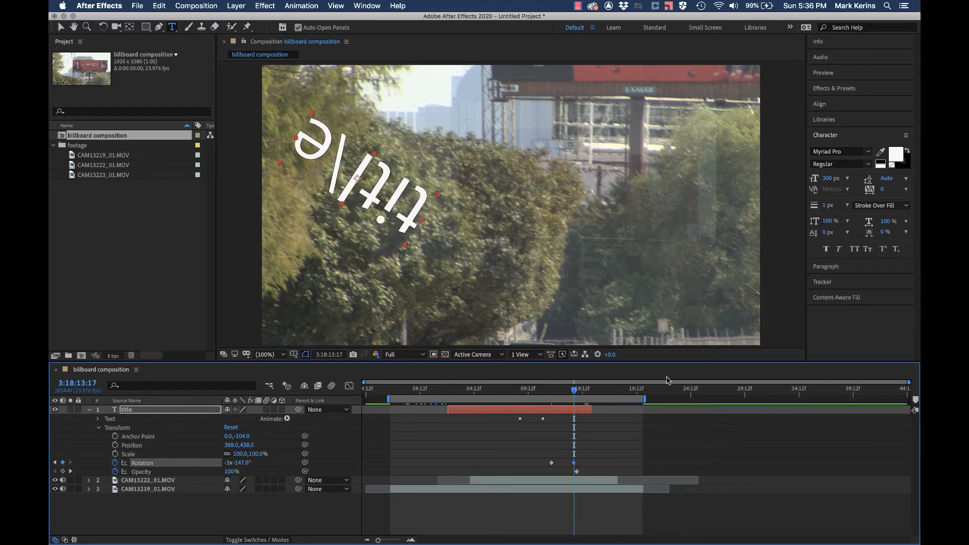
pyautogui.moveTo(526, 396); pyautogui.dragTo(576, 391)
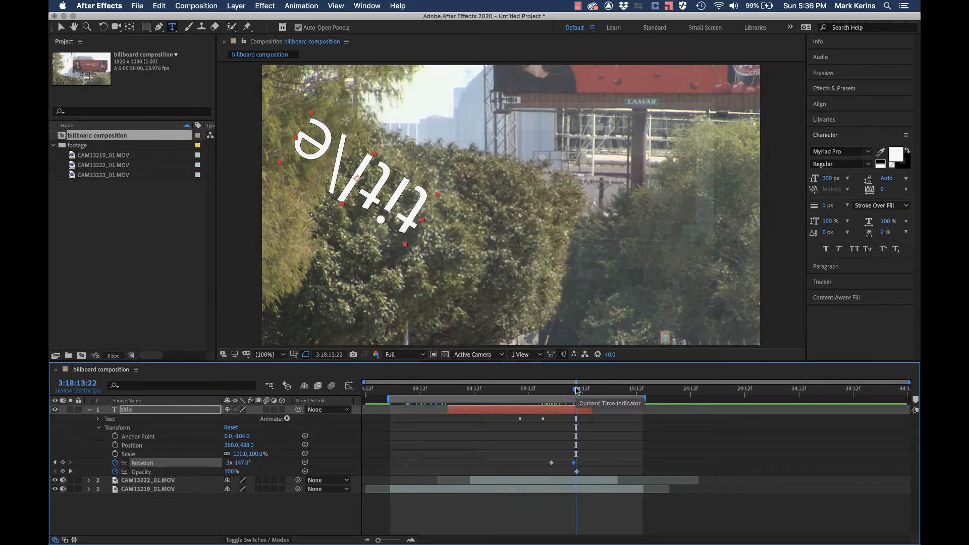
pyautogui.click(89, 410)
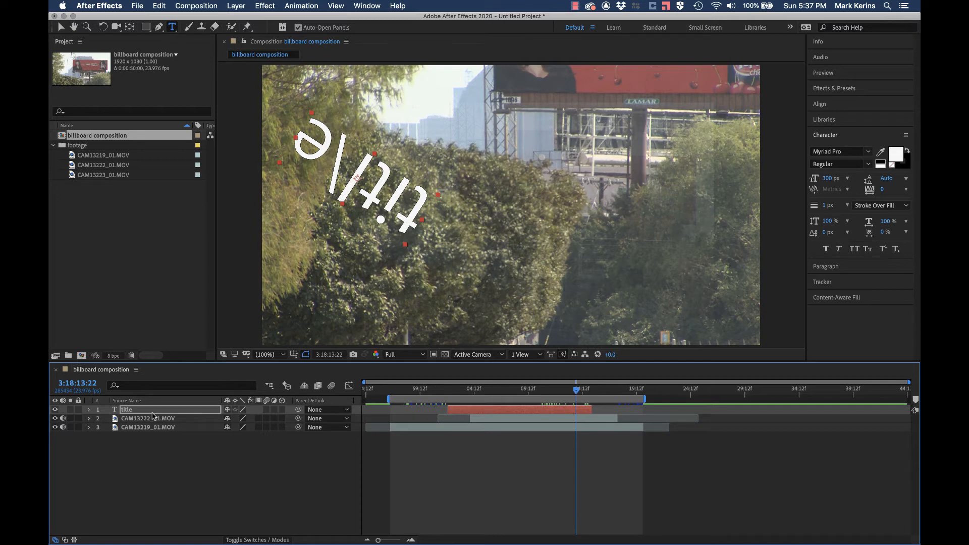
# Step: Switch to Photoshop and create a new document from the Film & Video preset HDTV 1080p
pyautogui.press('super+Tab')
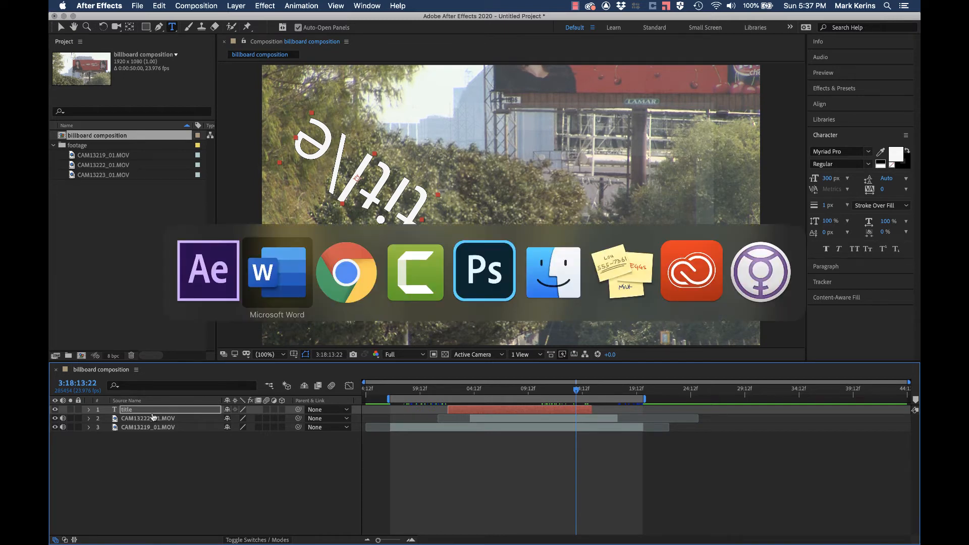
pyautogui.press('super+Tab')
pyautogui.press('super+Tab')
pyautogui.press('super+Tab')
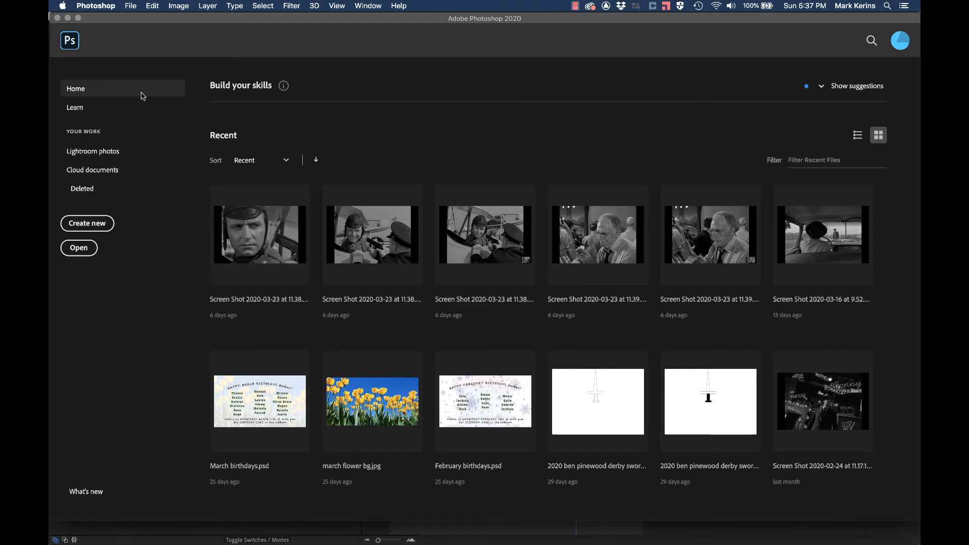
pyautogui.click(87, 223)
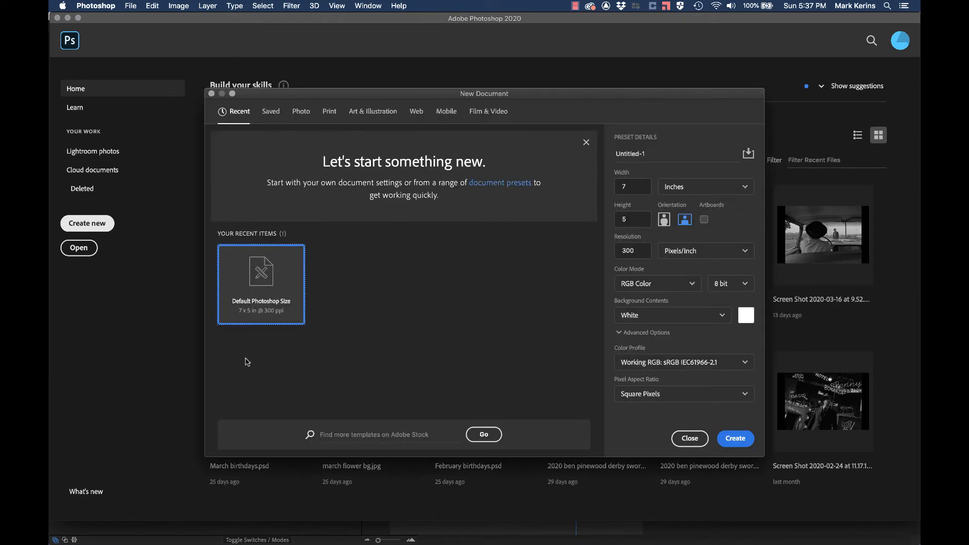
pyautogui.click(422, 112)
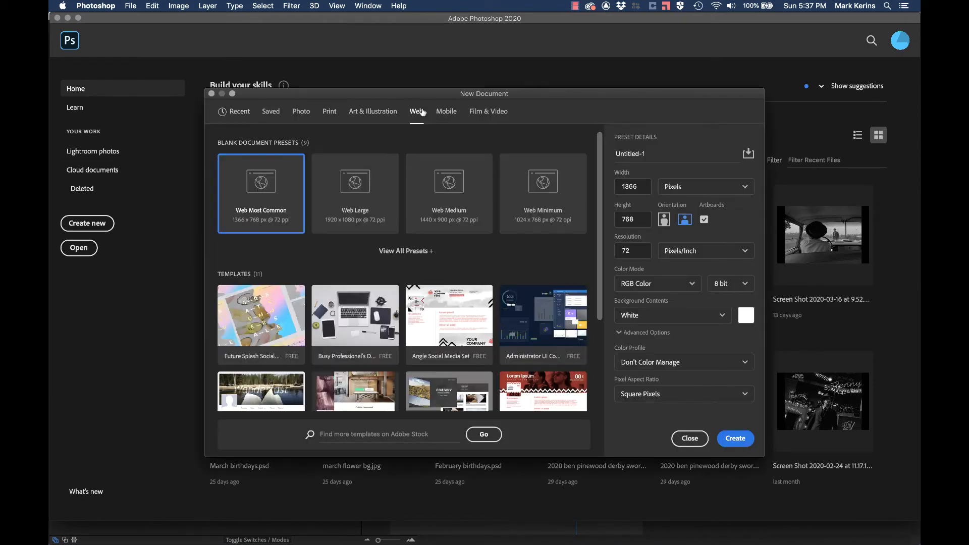
pyautogui.click(488, 111)
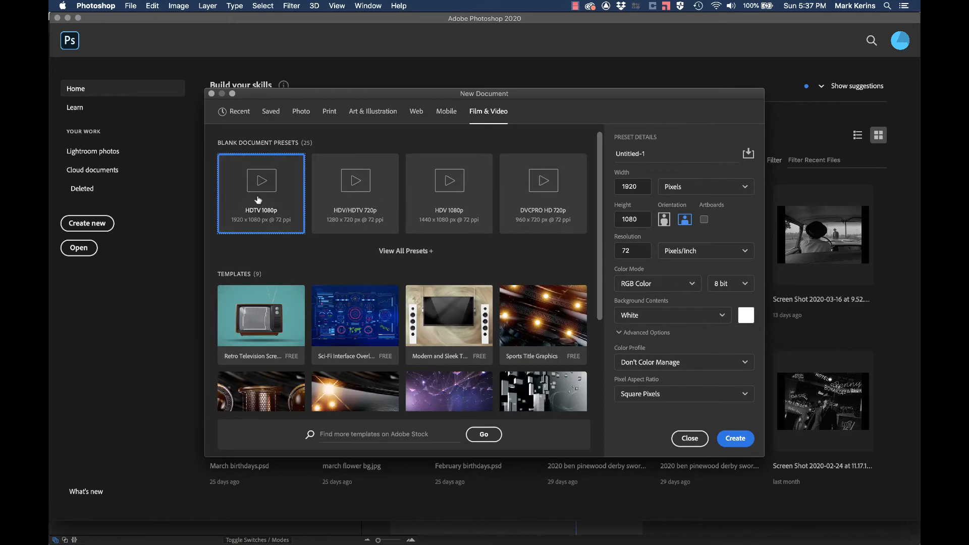
pyautogui.click(735, 438)
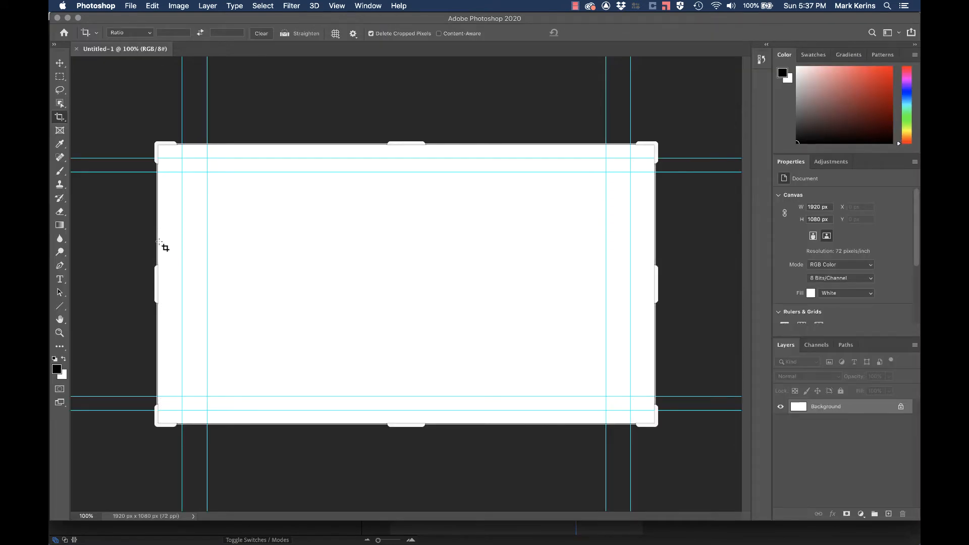
# Step: Add a horizontal text layer reading "sskfdljaksdfl;jakslfd;j" near the canvas's left edge
pyautogui.click(60, 279)
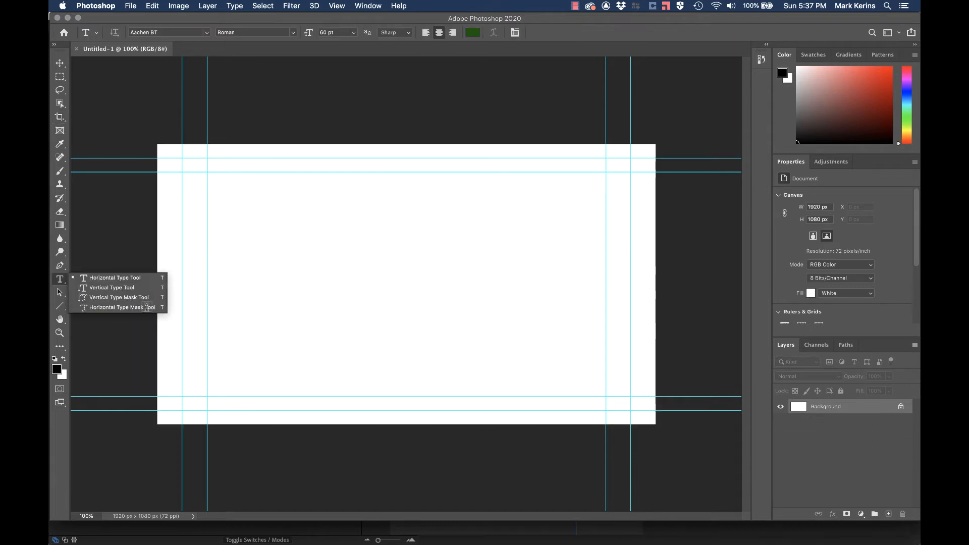
pyautogui.click(250, 254)
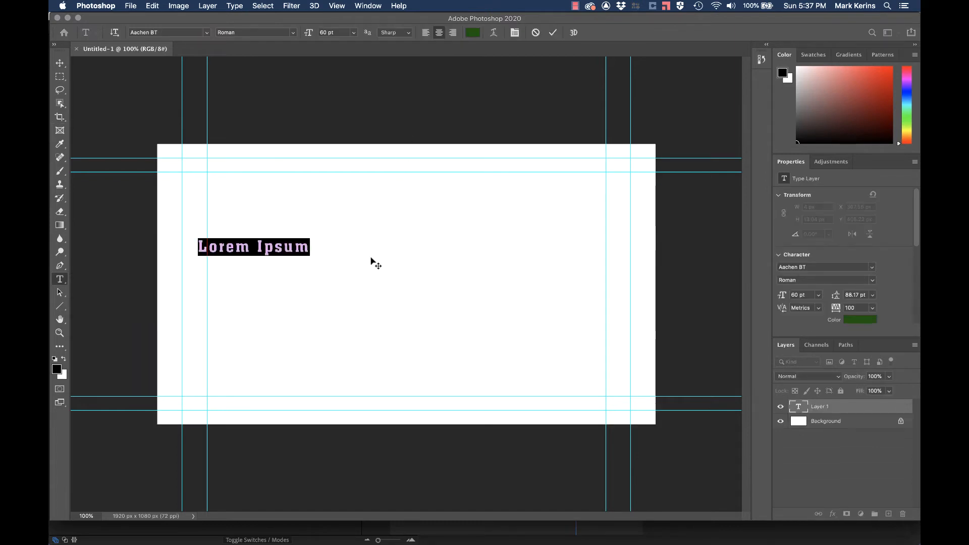
pyautogui.write('sskfdljaksdfl;jakslfd;j')
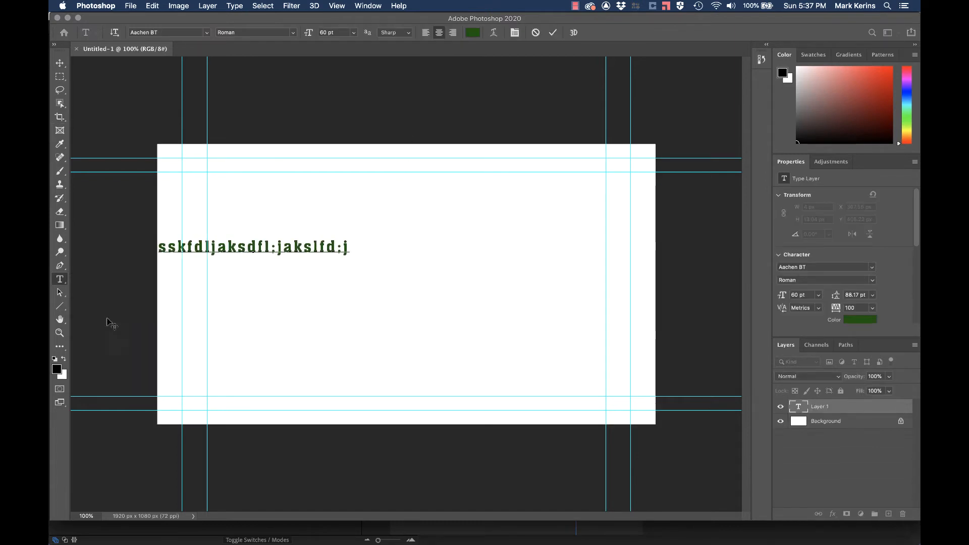
pyautogui.click(60, 64)
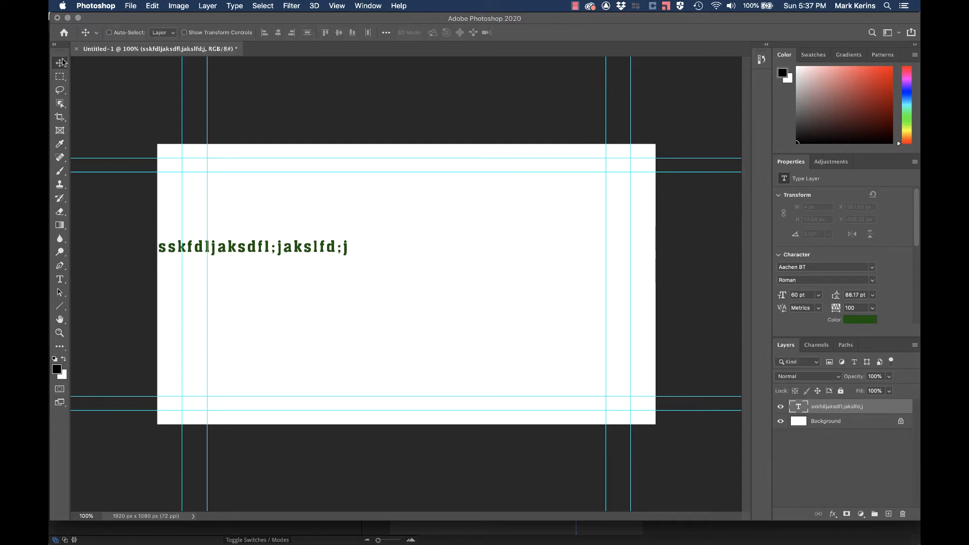
# Step: Draw two lines with the Line tool, one about 707 by 68 px and a steeper one about 143 by 349 px
pyautogui.click(60, 225)
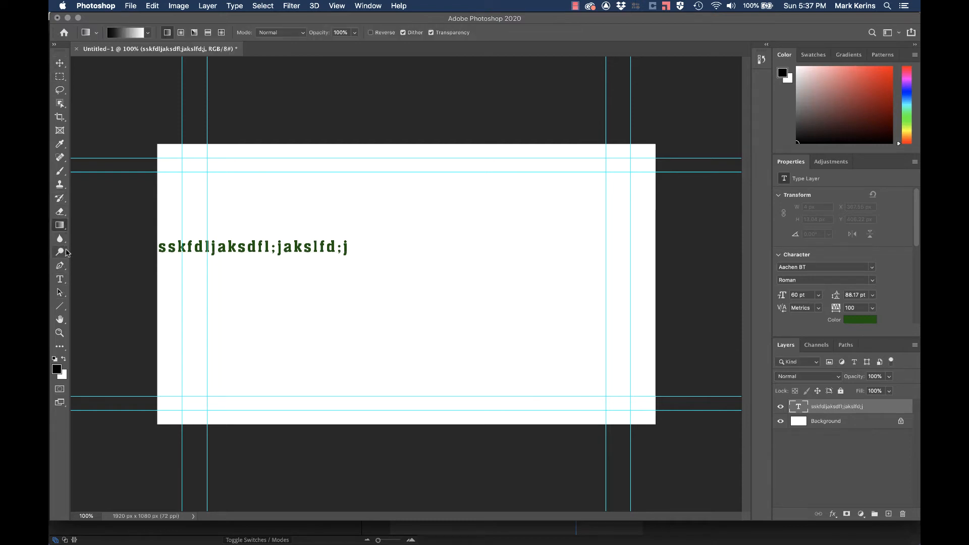
pyautogui.click(60, 305)
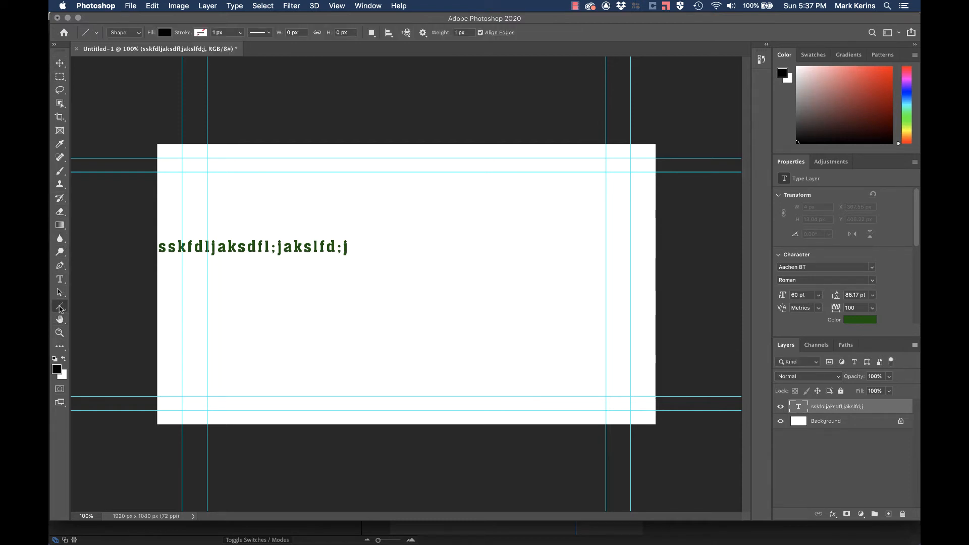
pyautogui.moveTo(316, 306)
pyautogui.mouseDown()
pyautogui.moveTo(393, 297)
pyautogui.moveTo(500, 323)
pyautogui.mouseUp()
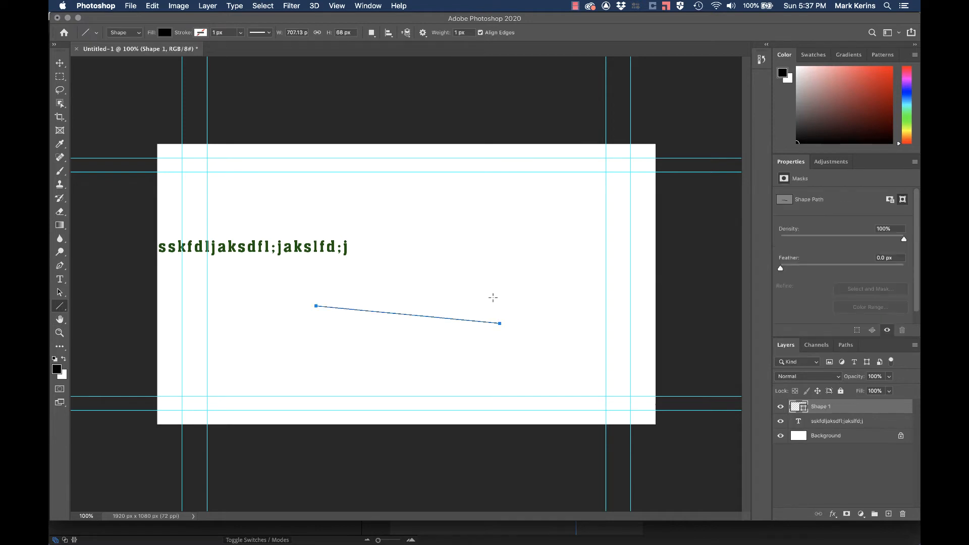
pyautogui.moveTo(492, 288); pyautogui.dragTo(455, 196)
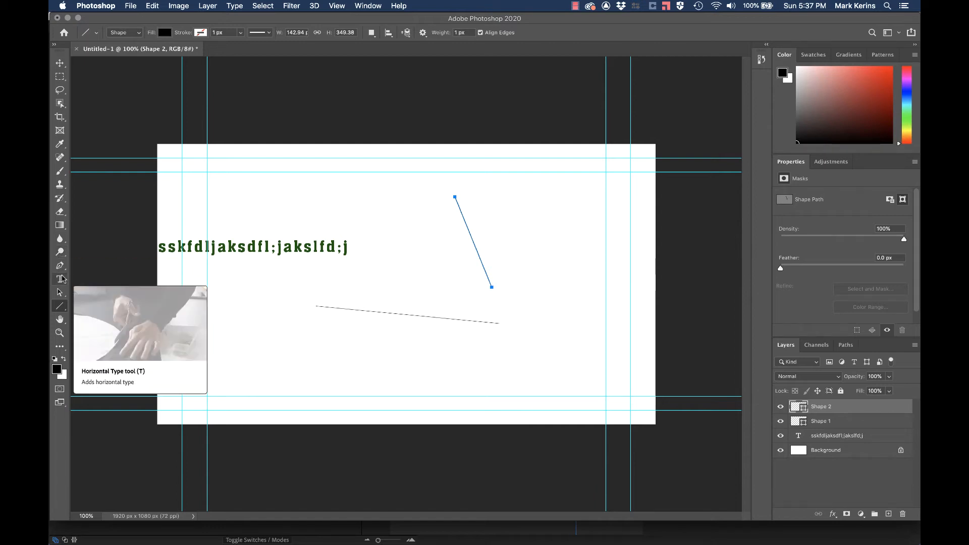
# Step: Add a "Lorem Ipsum" text layer below the nearly horizontal line and colour it bright red
pyautogui.click(59, 279)
pyautogui.click(431, 366)
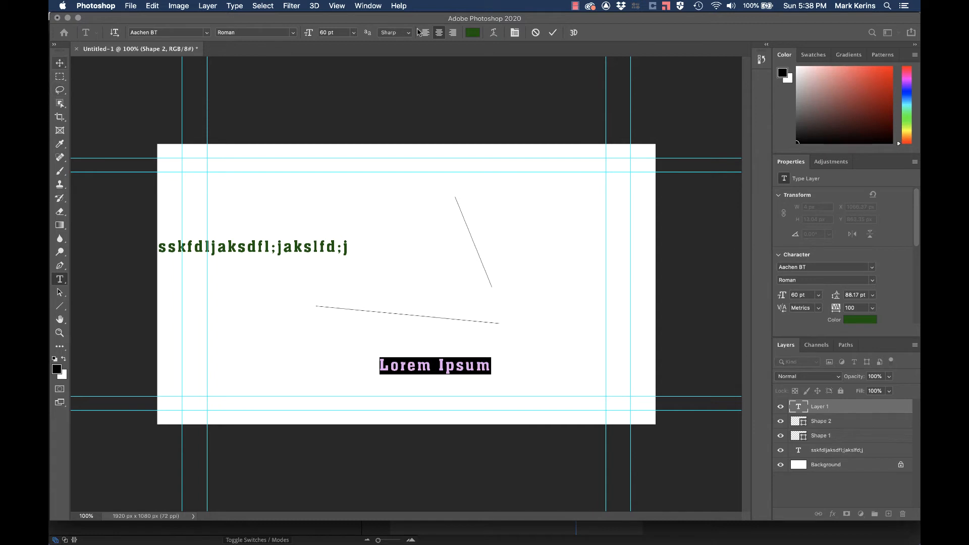
pyautogui.moveTo(873, 115); pyautogui.dragTo(892, 68)
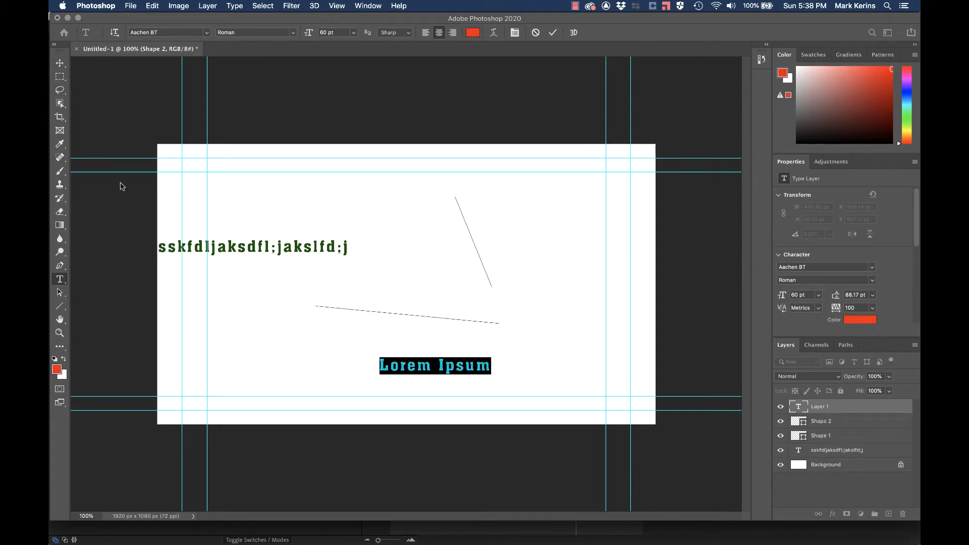
pyautogui.click(59, 63)
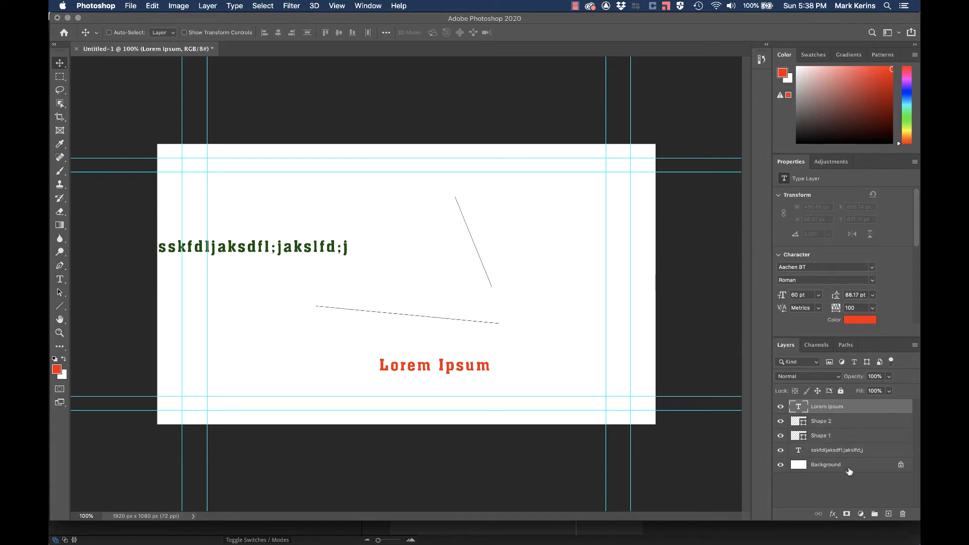
# Step: Hide the Background layer to check the document's transparency and show it again
pyautogui.click(779, 466)
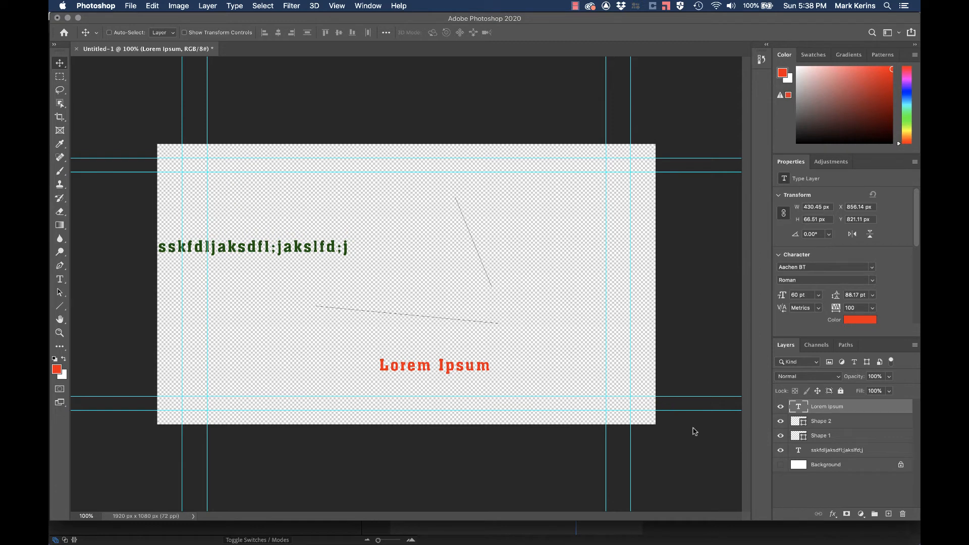
pyautogui.click(780, 465)
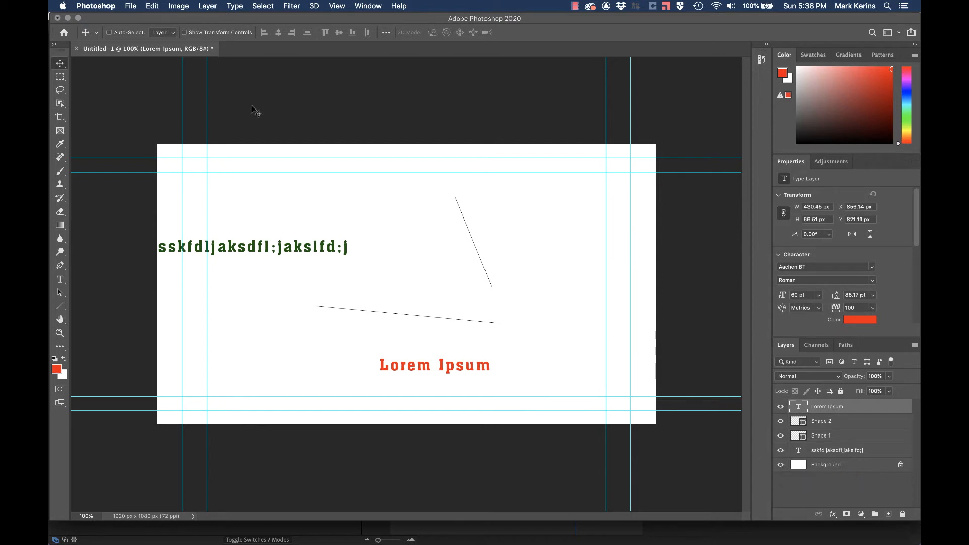
# Step: Save the document with its layers to the Desktop as "temp photoshop doc for demo.psd"
pyautogui.press('super+s')
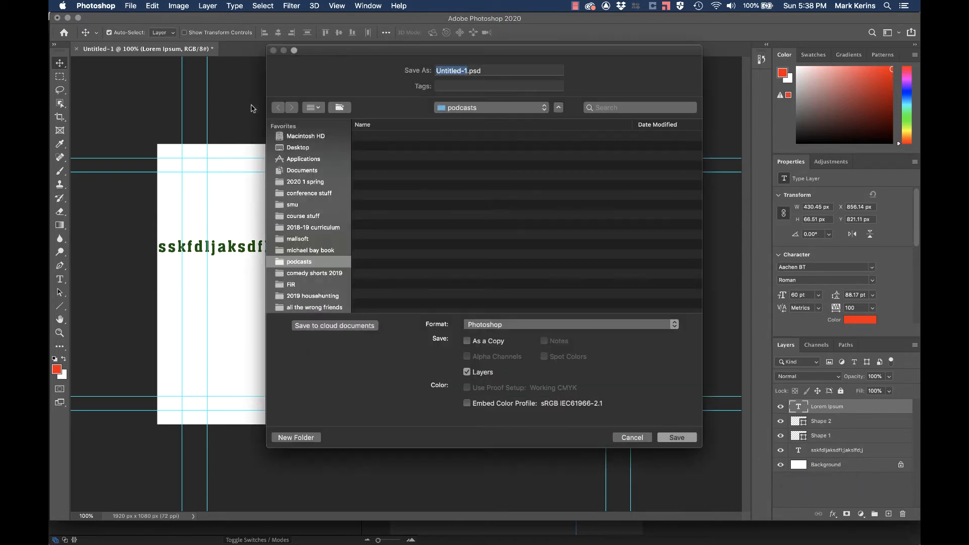
pyautogui.click(303, 149)
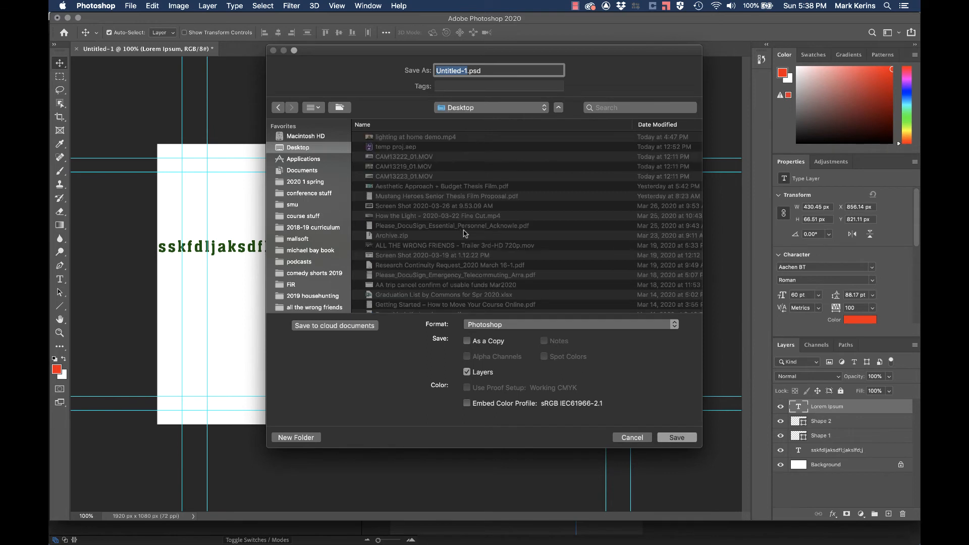
pyautogui.write('temp')
pyautogui.write(' photoshop doc for ')
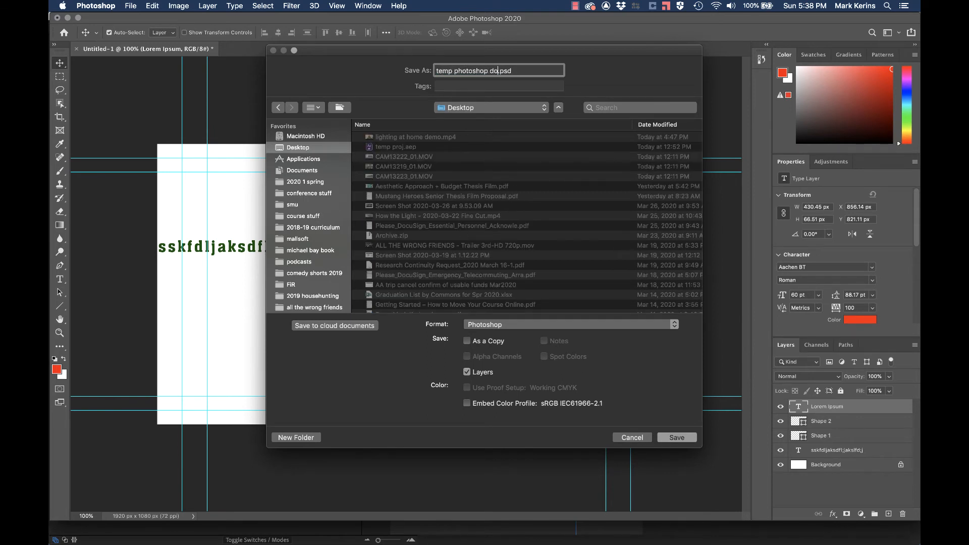
pyautogui.write('demo')
pyautogui.press('Return')
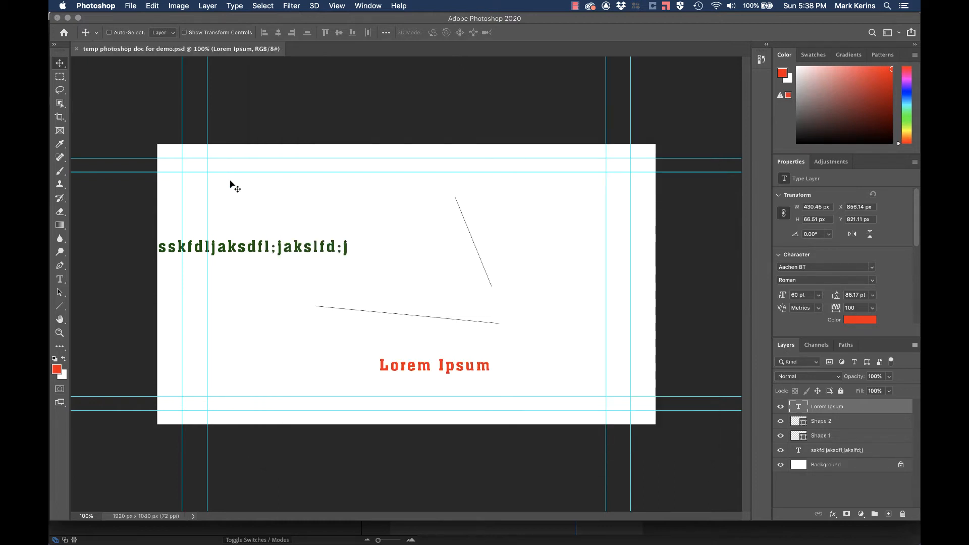
# Step: Switch to After Effects and import "temp photoshop doc for demo.psd" from the Desktop as footage with merged layers
pyautogui.press('super+Tab')
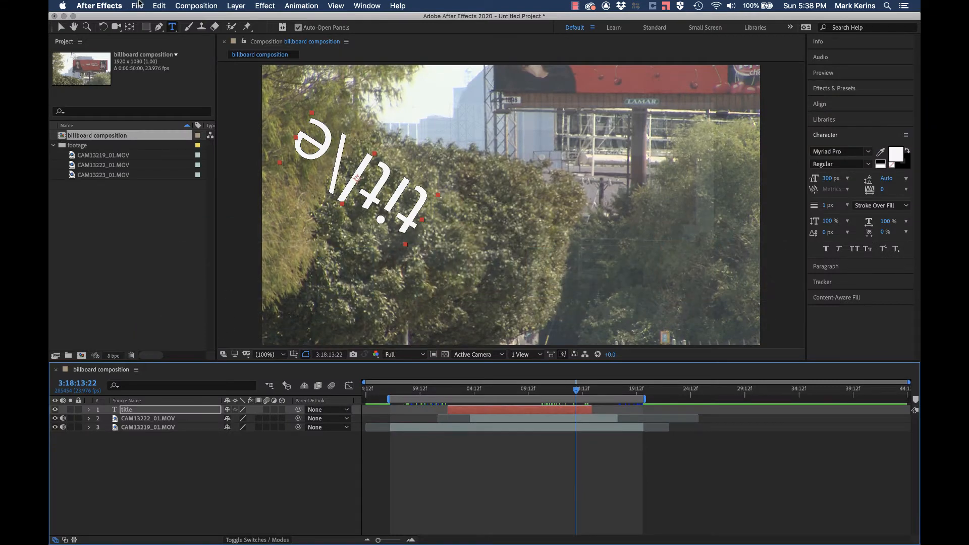
pyautogui.click(138, 5)
pyautogui.moveTo(165, 143)
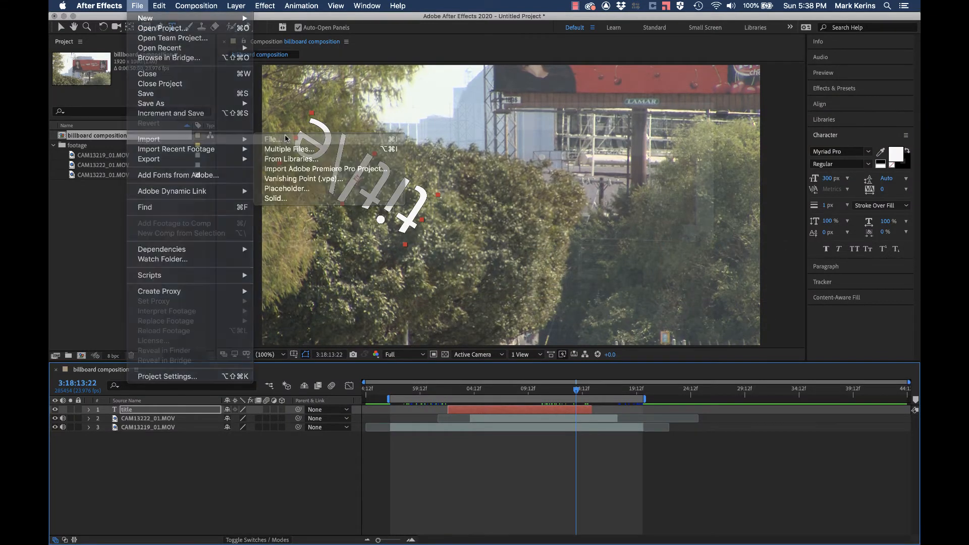
pyautogui.click(286, 138)
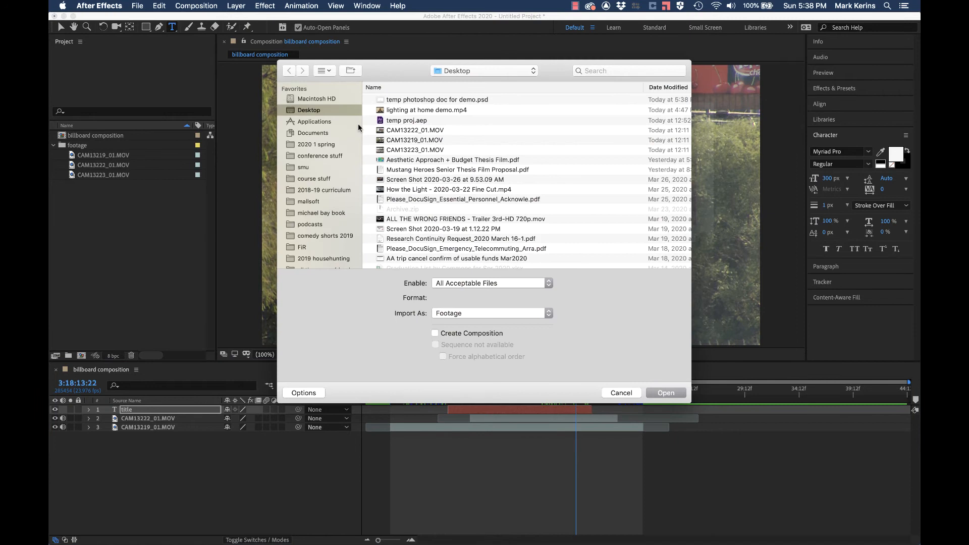
pyautogui.click(398, 100)
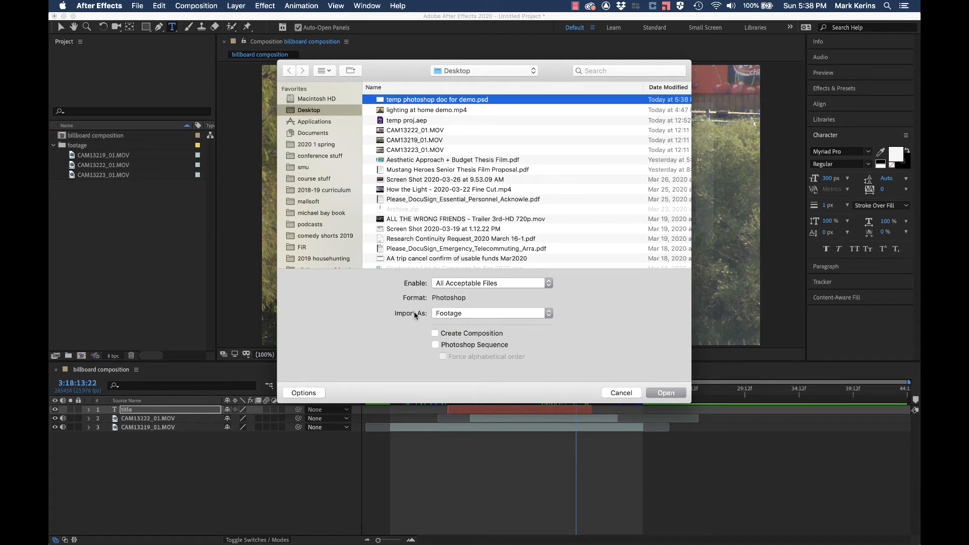
pyautogui.click(473, 313)
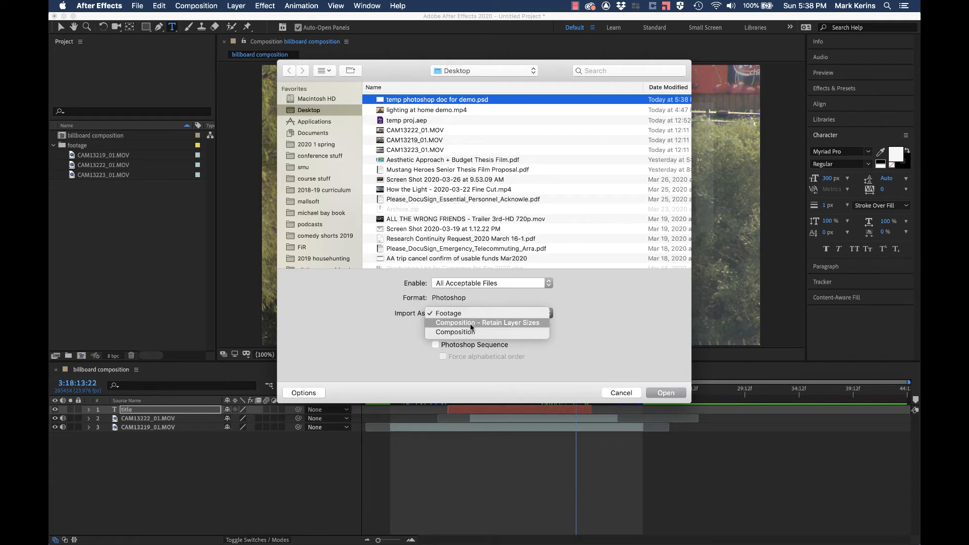
pyautogui.click(624, 302)
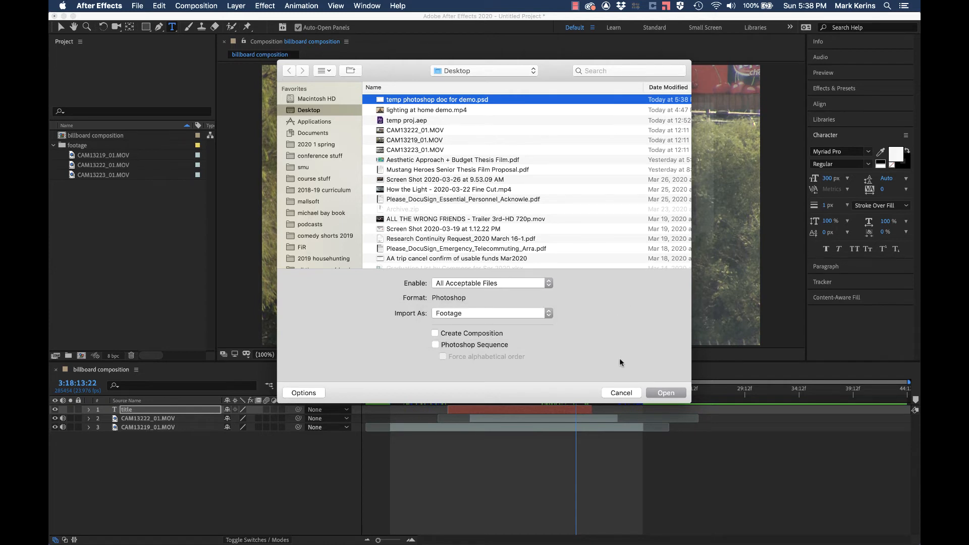
pyautogui.click(661, 392)
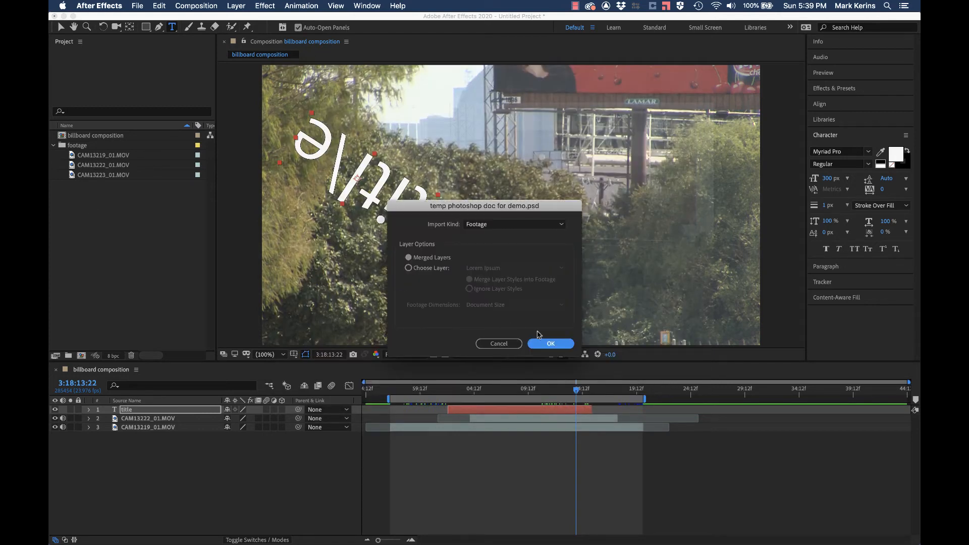
pyautogui.click(551, 343)
pyautogui.click(551, 343)
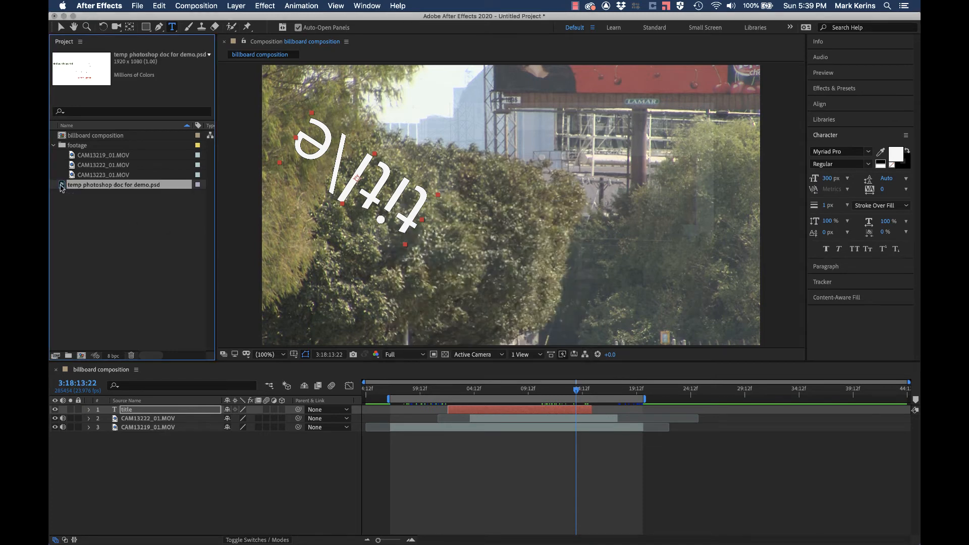
# Step: Add the merged Photoshop footage below the title layer in the billboard composition, and check it at other times and with its visibility off and on
pyautogui.moveTo(61, 187); pyautogui.dragTo(94, 420)
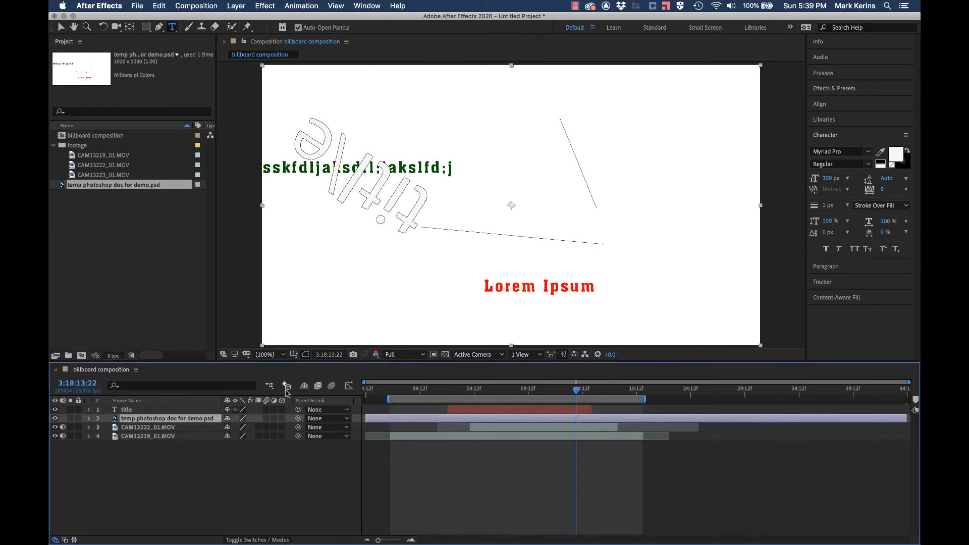
pyautogui.moveTo(509, 386); pyautogui.dragTo(548, 383)
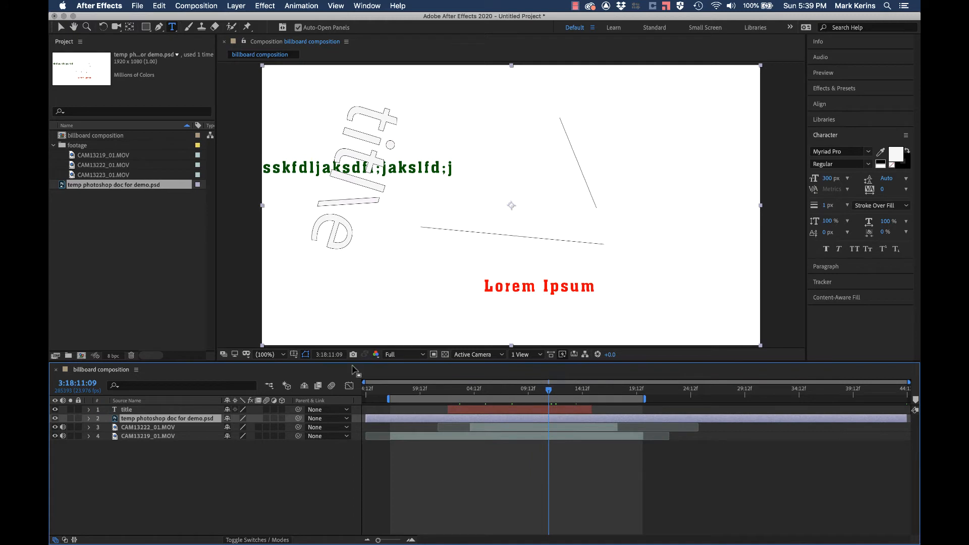
pyautogui.click(498, 389)
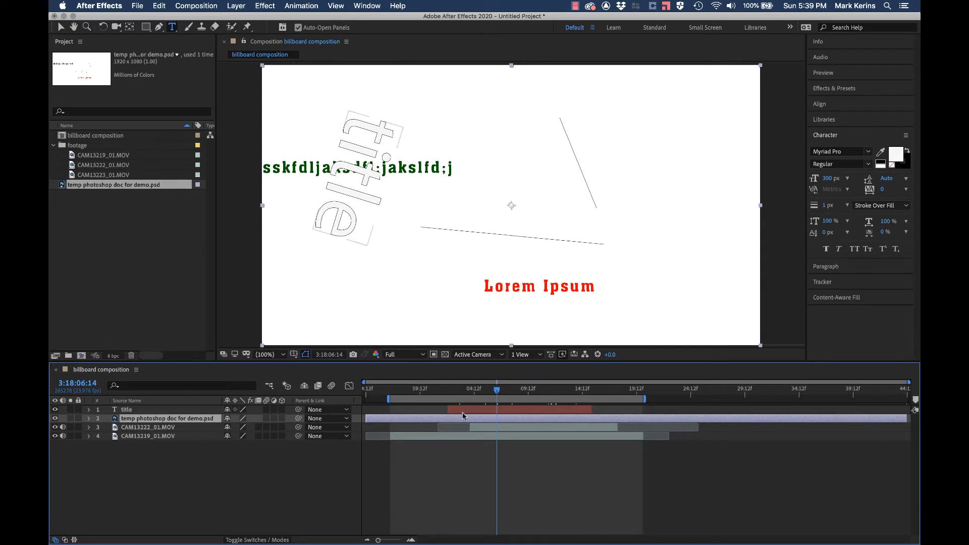
pyautogui.click(55, 418)
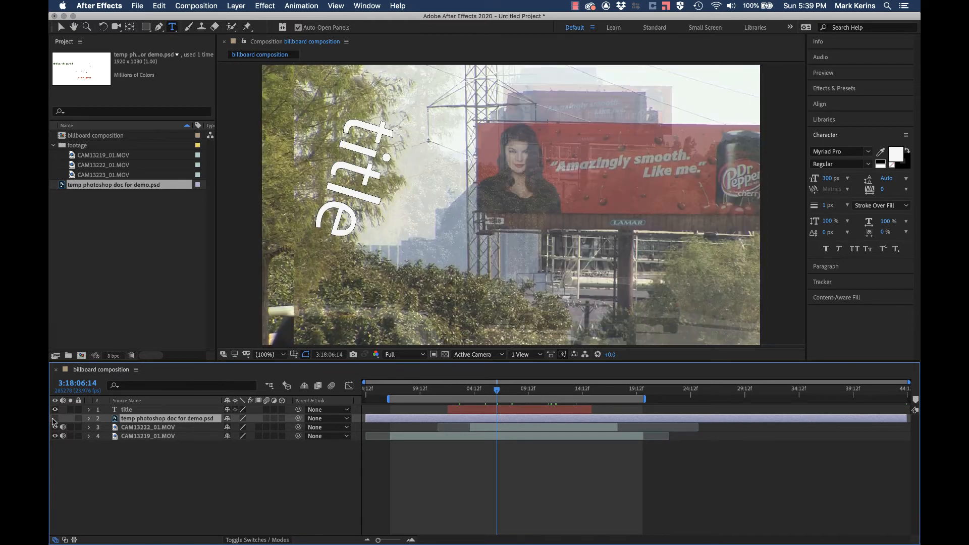
pyautogui.click(54, 418)
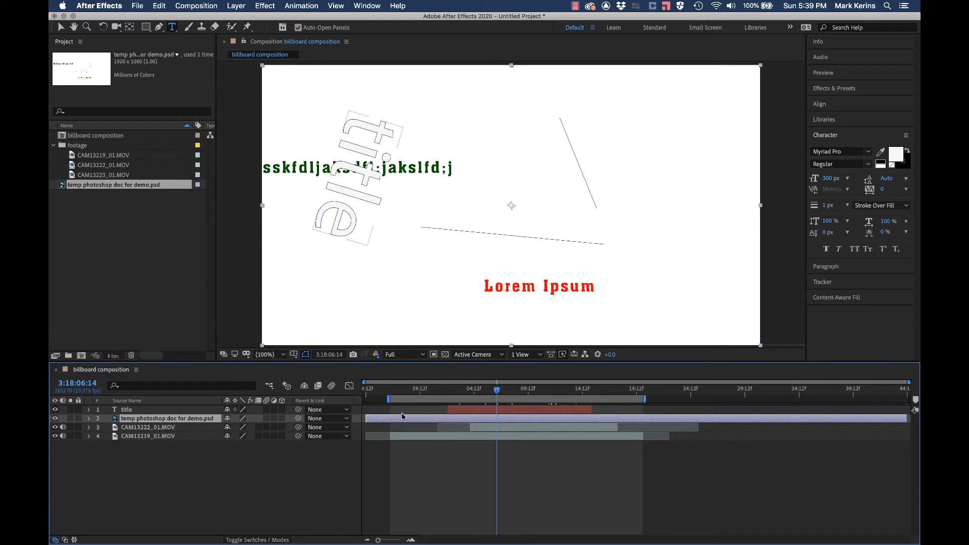
# Step: Scale the Photoshop layer down to 43% and delete it from the billboard composition
pyautogui.click(89, 419)
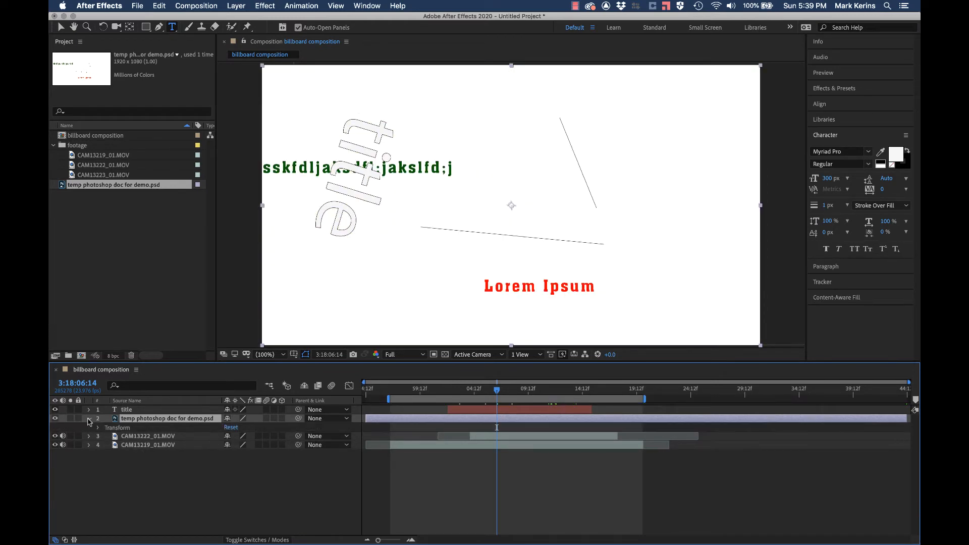
pyautogui.click(99, 428)
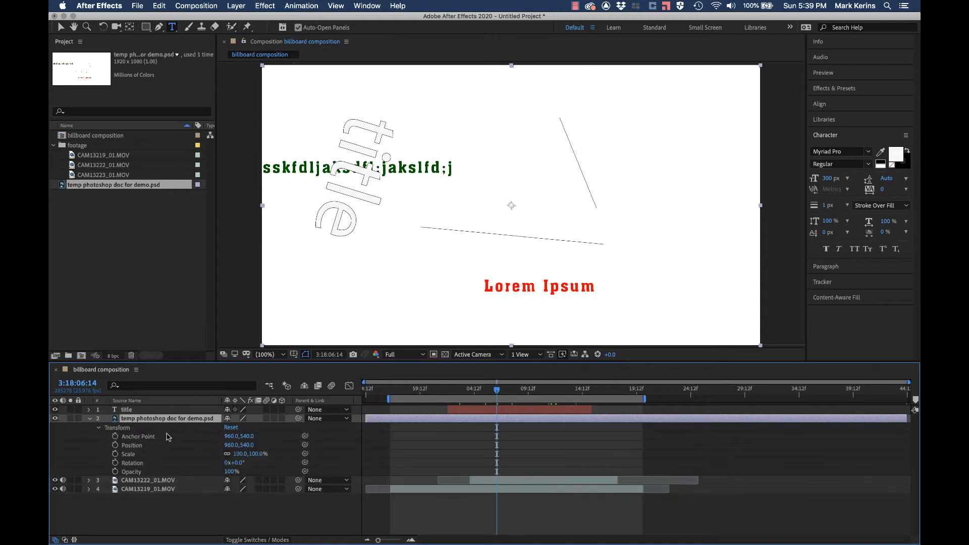
pyautogui.moveTo(236, 453); pyautogui.dragTo(212, 459)
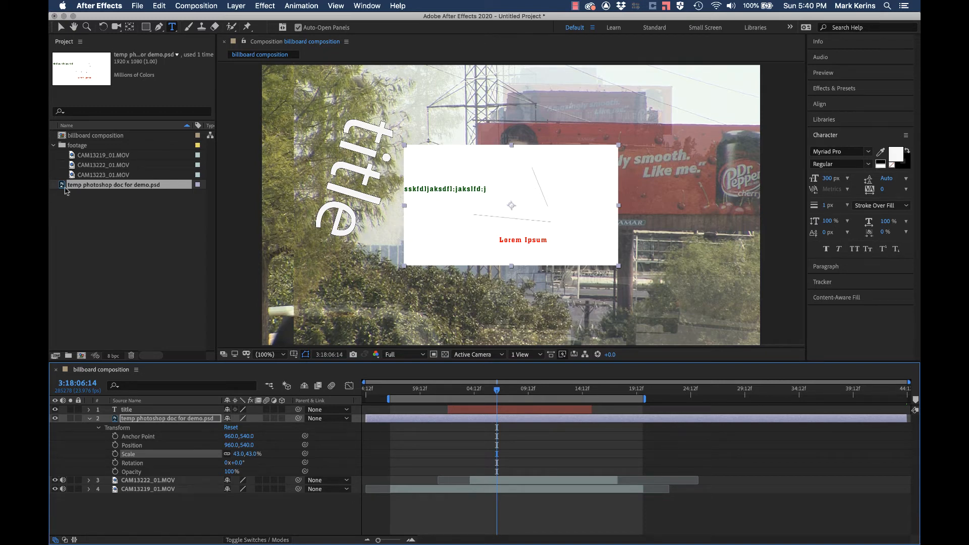
pyautogui.click(133, 419)
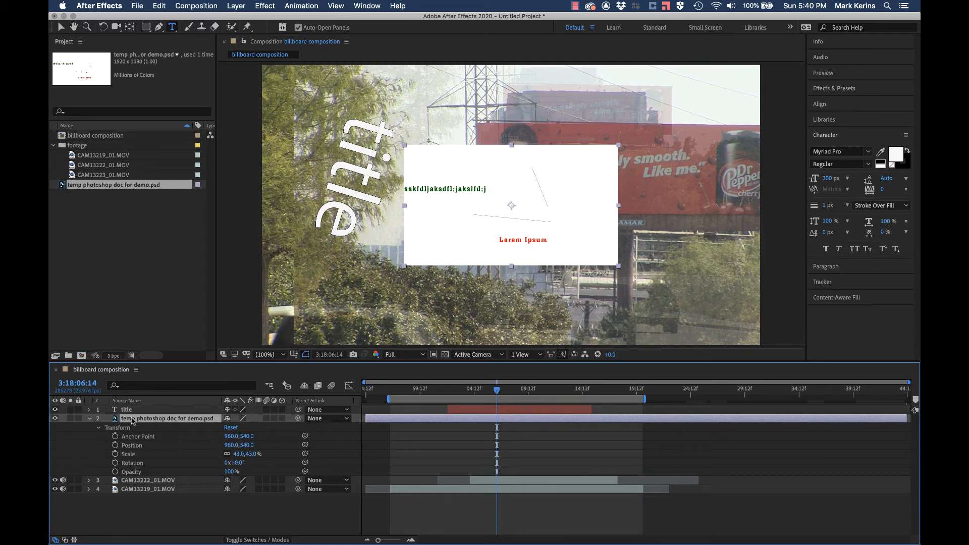
pyautogui.press('Delete')
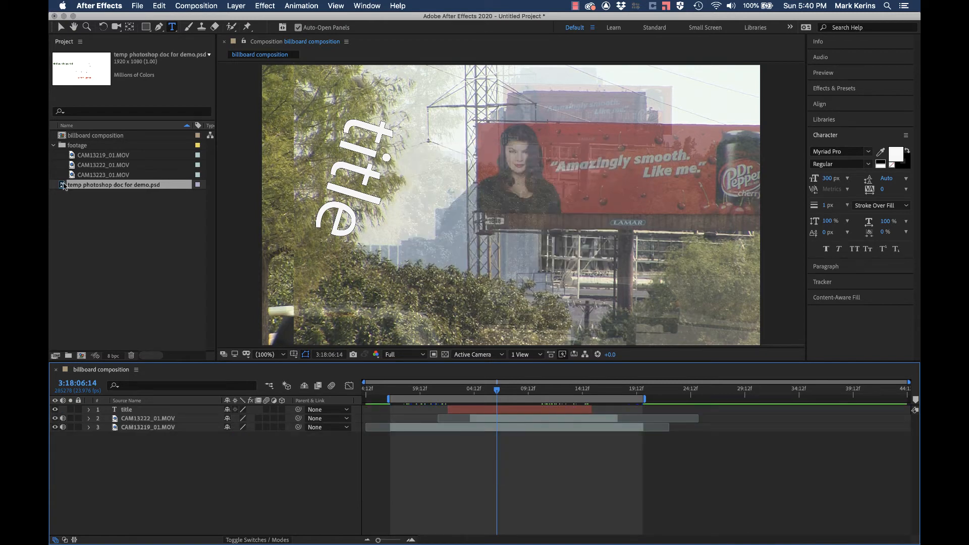
# Step: Import "temp photoshop doc for demo.psd" again as a Composition with editable layer styles
pyautogui.doubleClick(107, 221)
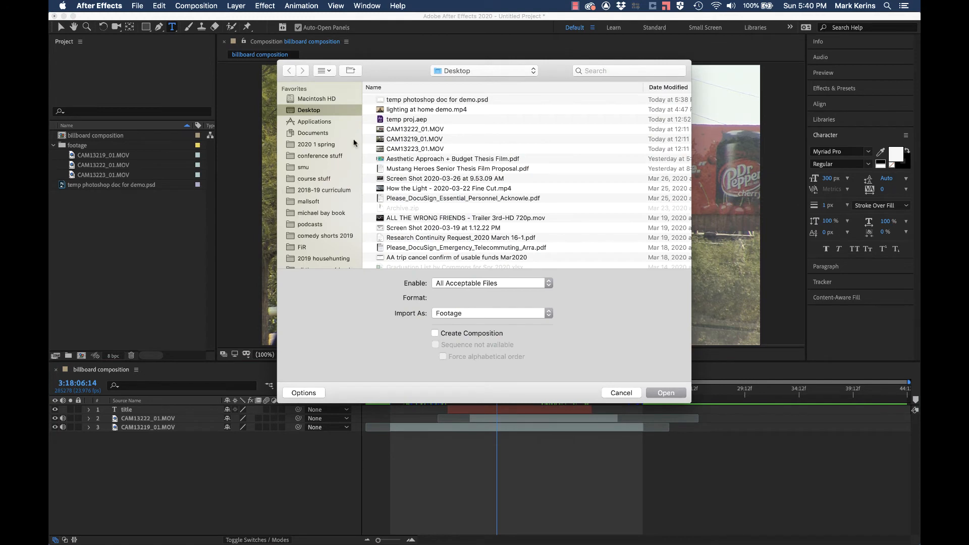
pyautogui.click(400, 100)
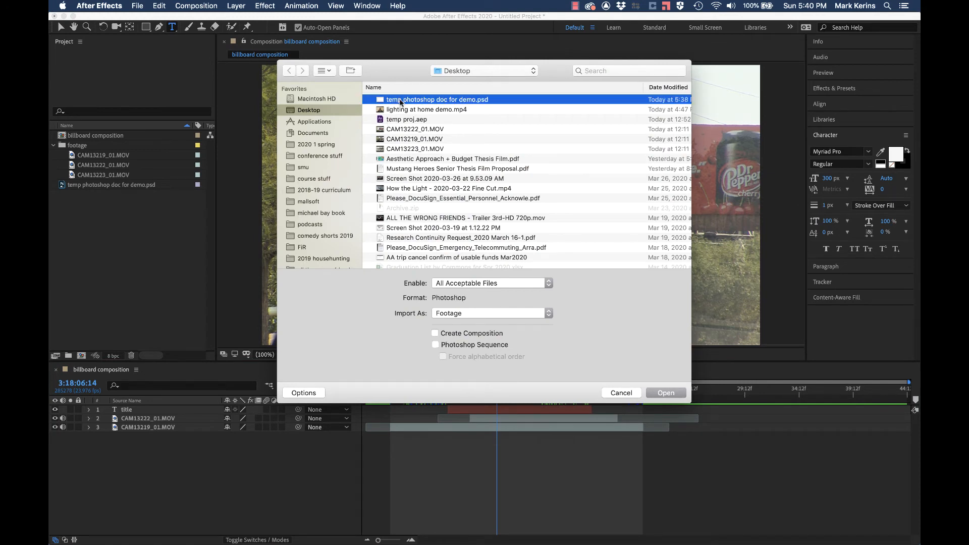
pyautogui.click(460, 313)
pyautogui.click(455, 331)
pyautogui.click(664, 393)
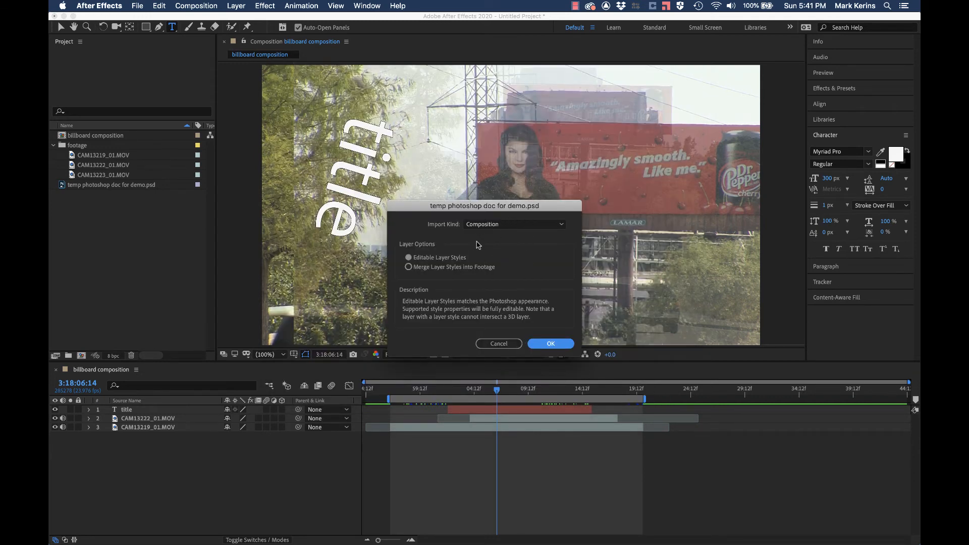
pyautogui.click(550, 344)
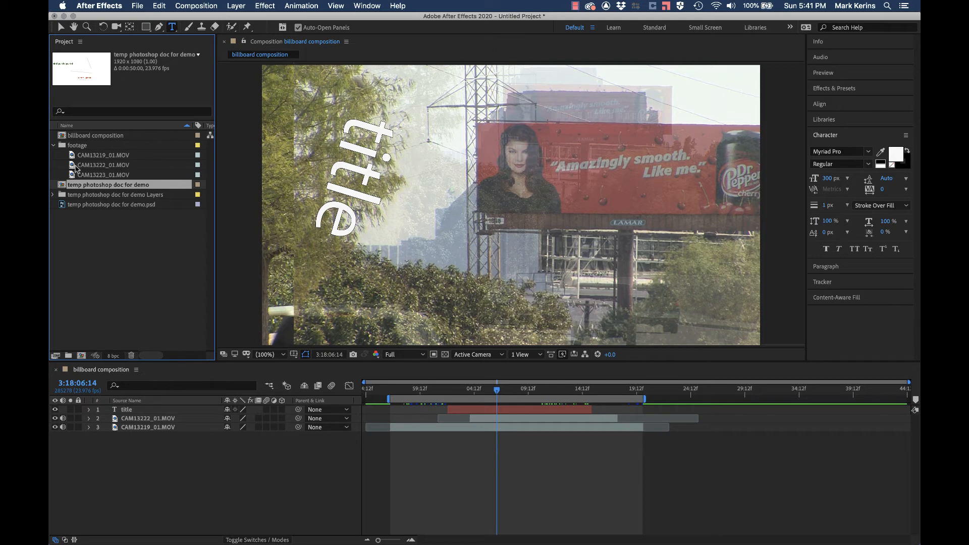
# Step: Open the imported "temp photoshop doc for demo" composition and toggle the Shape 2 and green text layers off and on to check they are separate
pyautogui.click(61, 194)
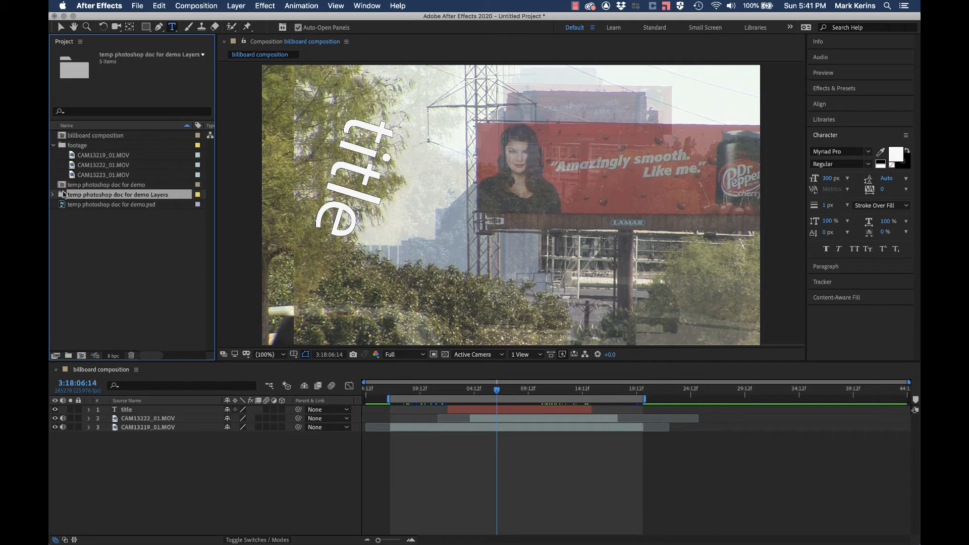
pyautogui.click(63, 186)
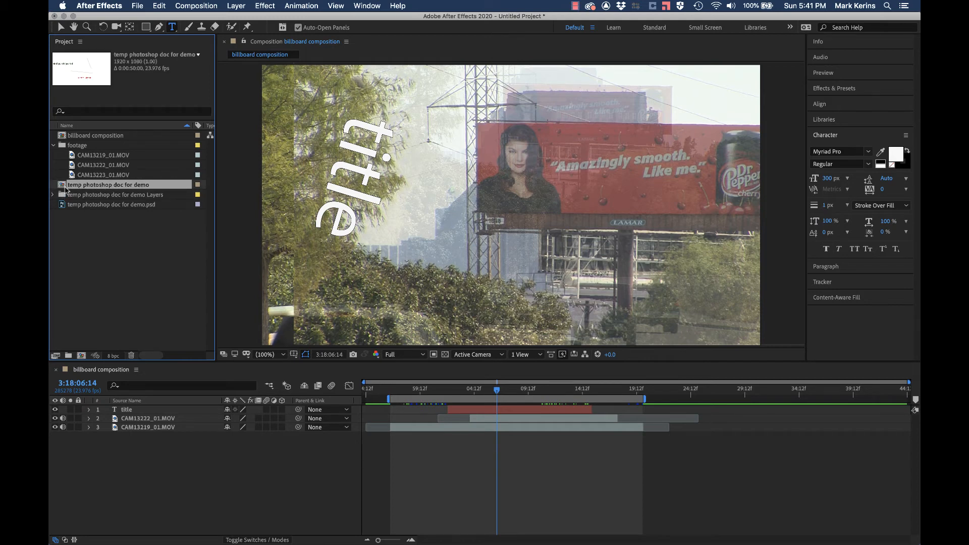
pyautogui.doubleClick(63, 186)
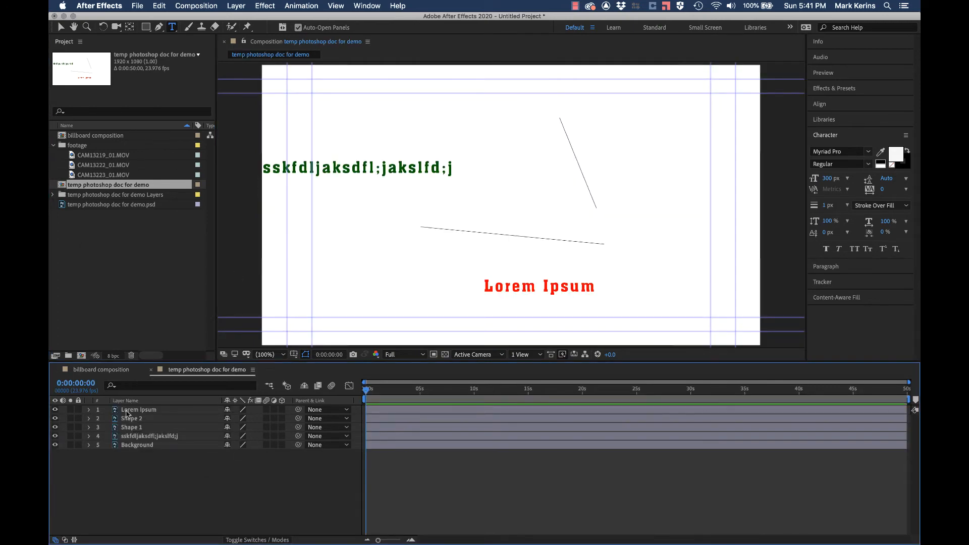
pyautogui.click(55, 418)
pyautogui.click(55, 418)
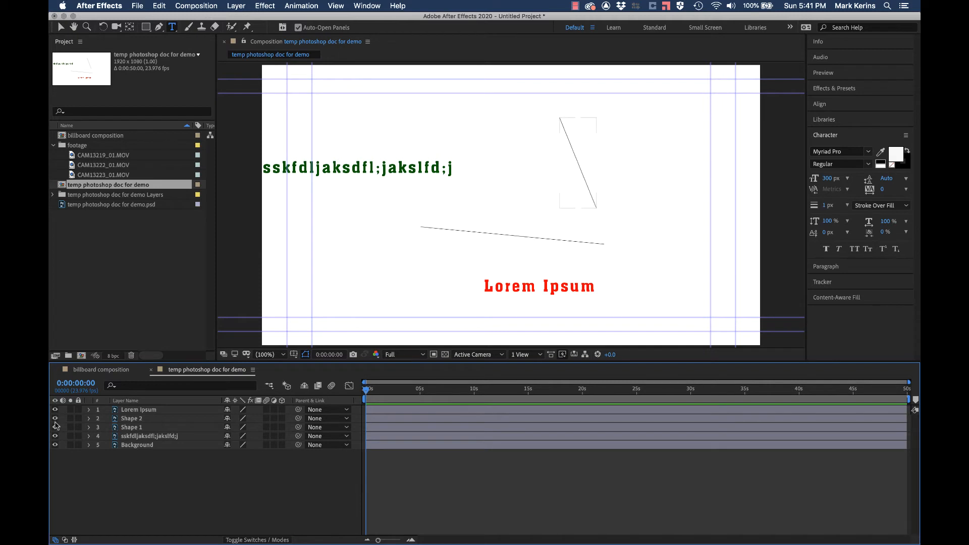
pyautogui.click(55, 436)
pyautogui.click(55, 435)
# Step: Delete the merged "temp photoshop doc for demo.psd" footage item from the project
pyautogui.click(63, 197)
pyautogui.click(64, 205)
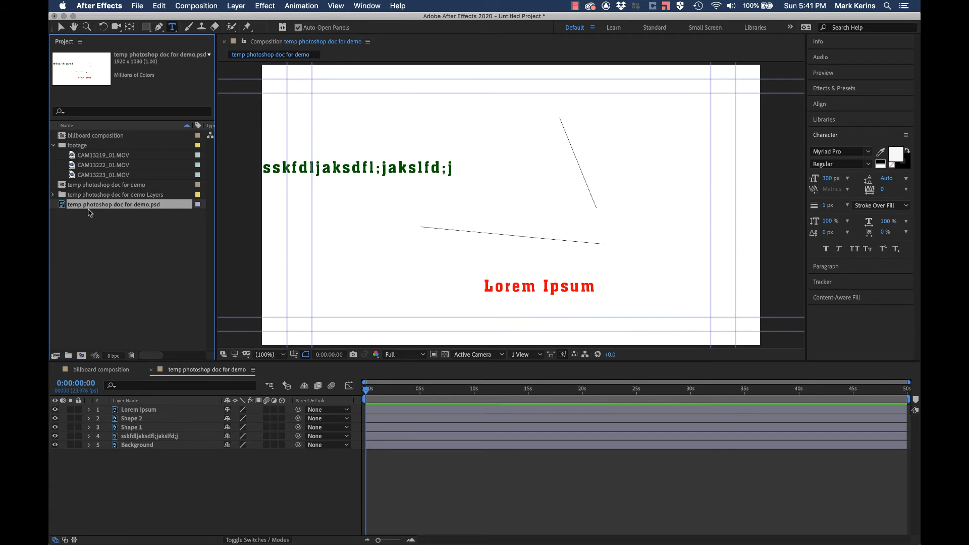
pyautogui.press('Delete')
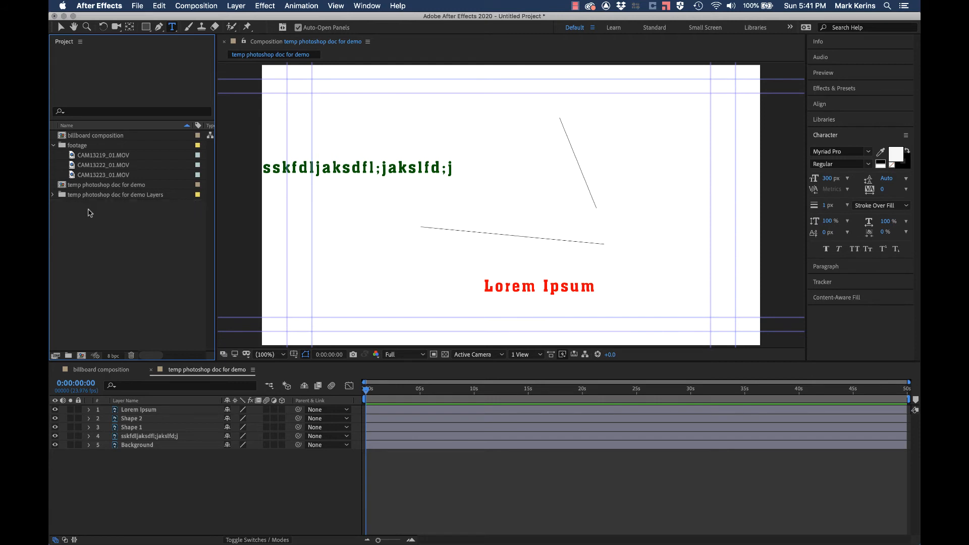
# Step: Examine each layer item in the "temp photoshop doc for demo Layers" folder, select the Lorem Ipsum layer in the composition, and collapse the folder
pyautogui.click(58, 196)
pyautogui.click(53, 196)
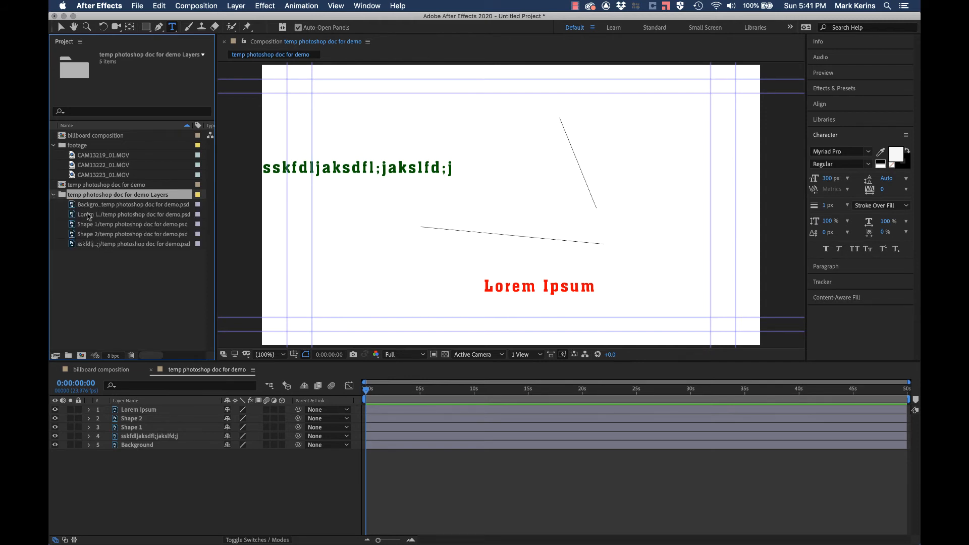
pyautogui.click(72, 207)
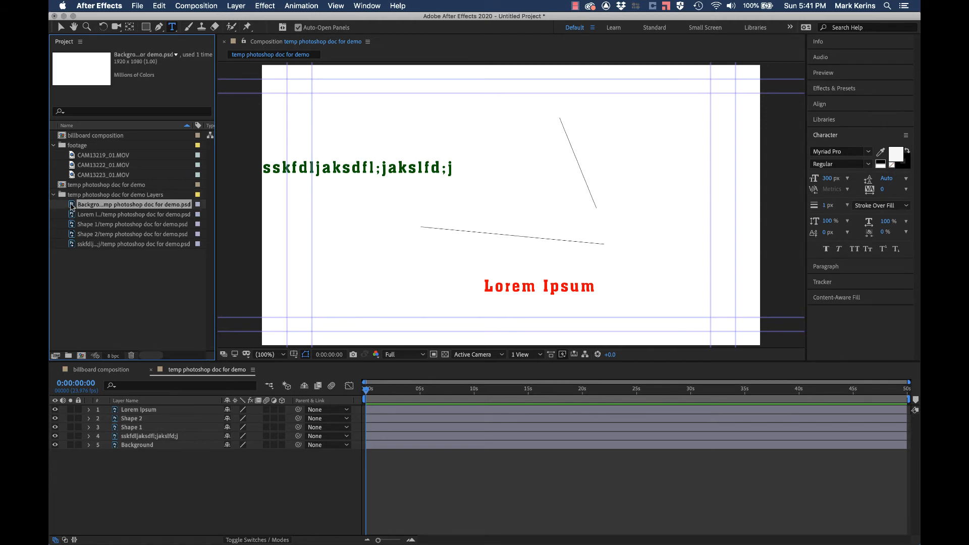
pyautogui.click(73, 217)
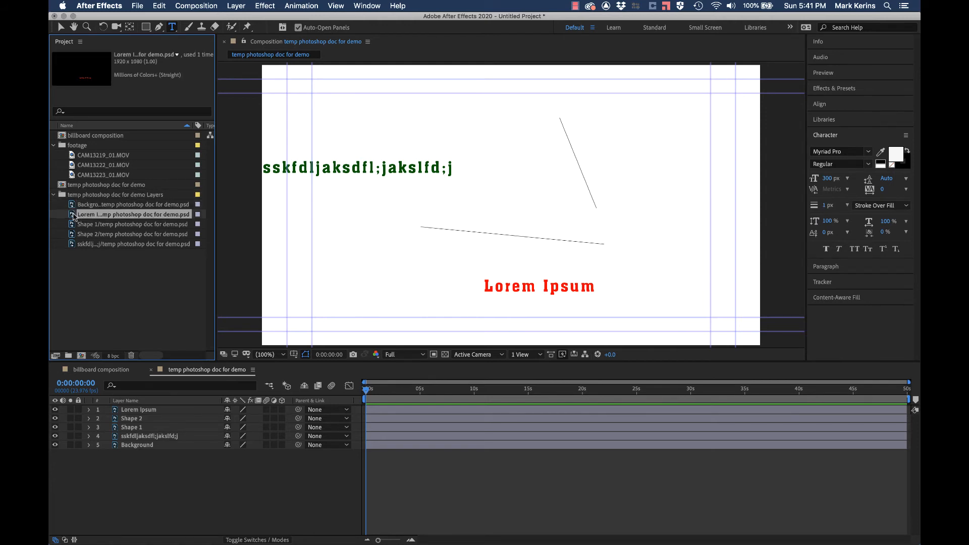
pyautogui.click(72, 225)
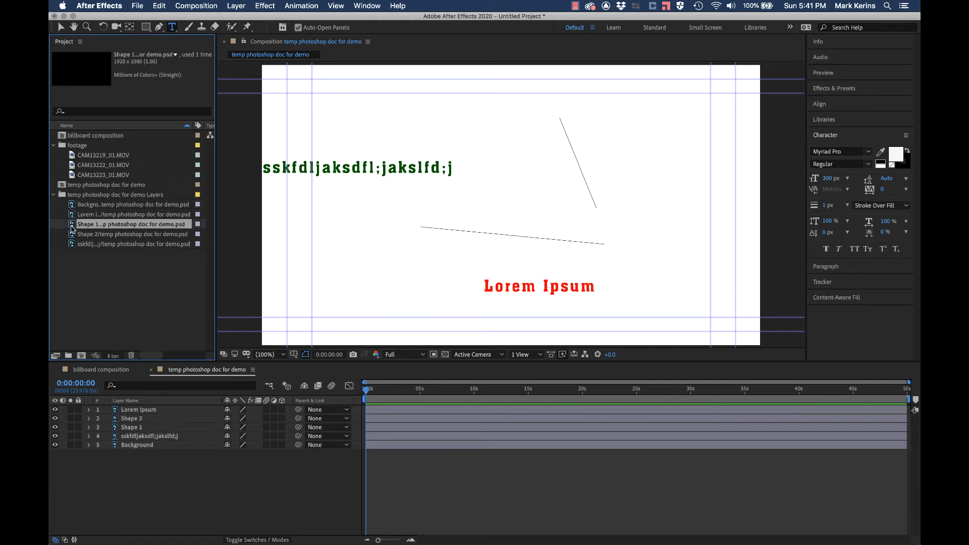
pyautogui.click(71, 235)
pyautogui.click(71, 245)
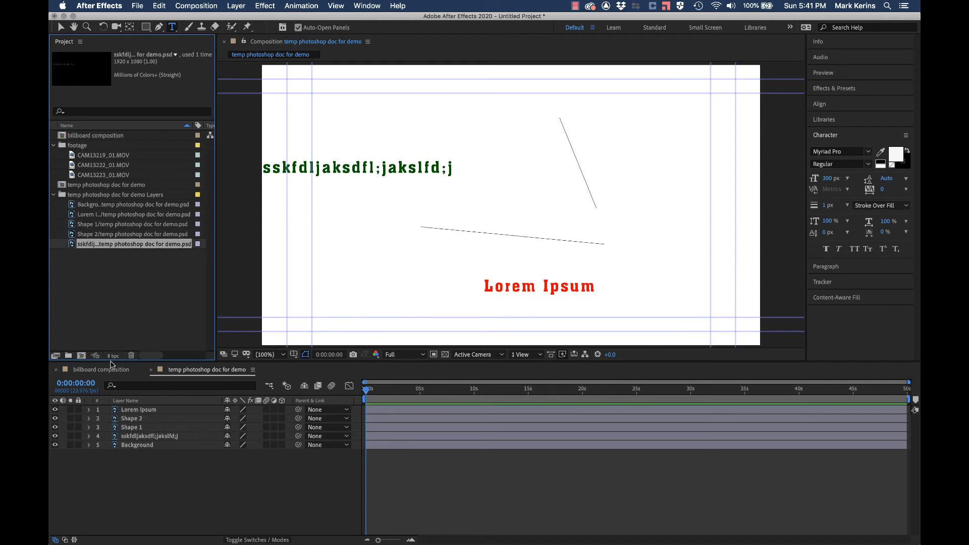
pyautogui.click(120, 409)
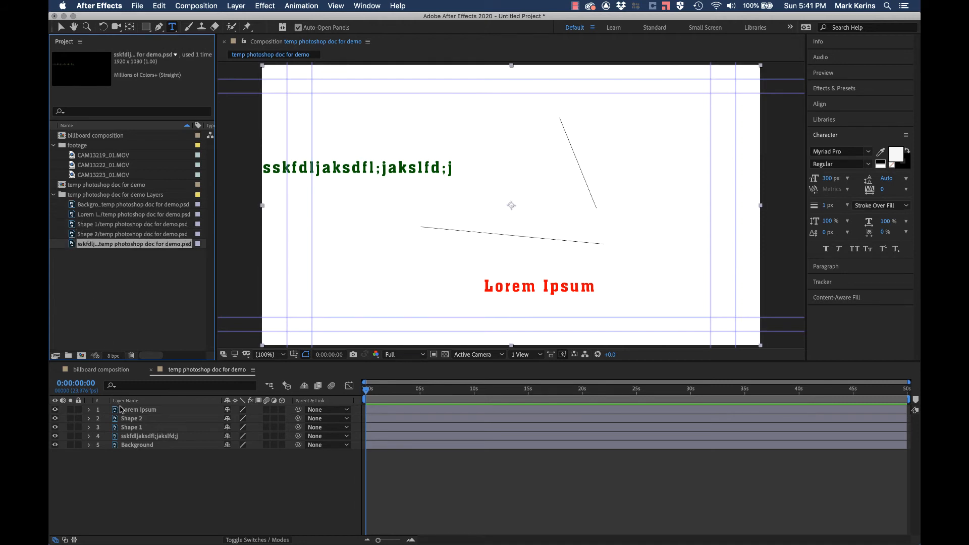
pyautogui.click(73, 285)
pyautogui.click(53, 195)
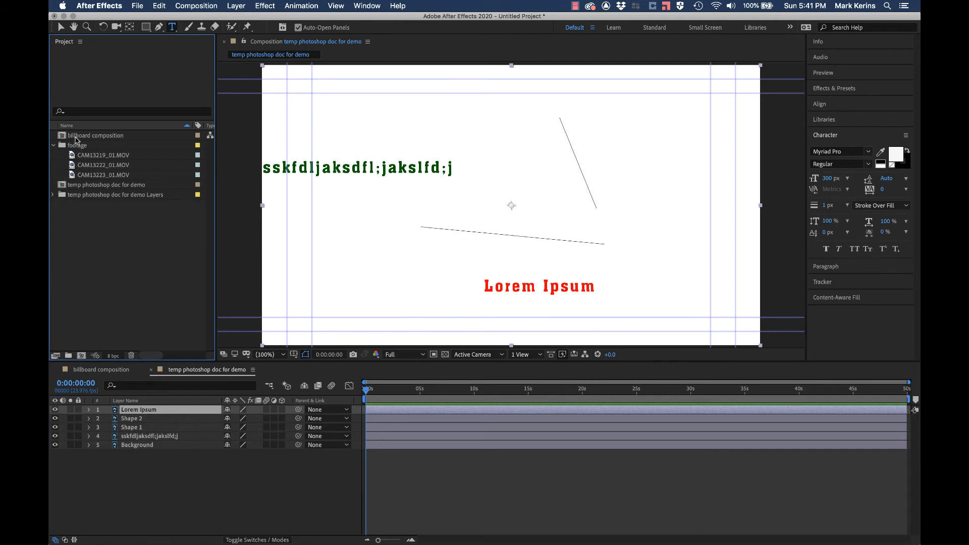
# Step: Switch between the billboard and "temp photoshop doc for demo" compositions to compare them, ending on the billboard composition
pyautogui.click(112, 369)
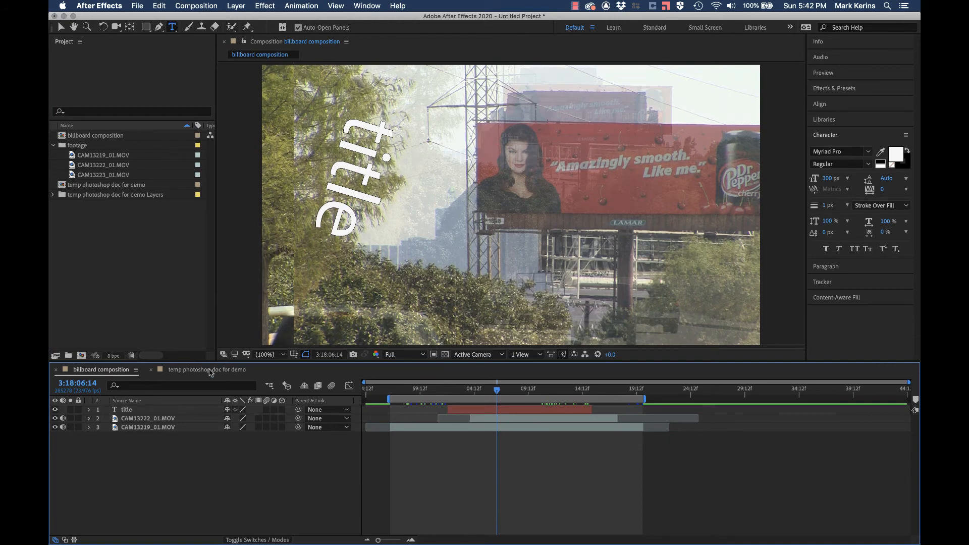
pyautogui.click(211, 370)
pyautogui.click(115, 371)
pyautogui.click(179, 371)
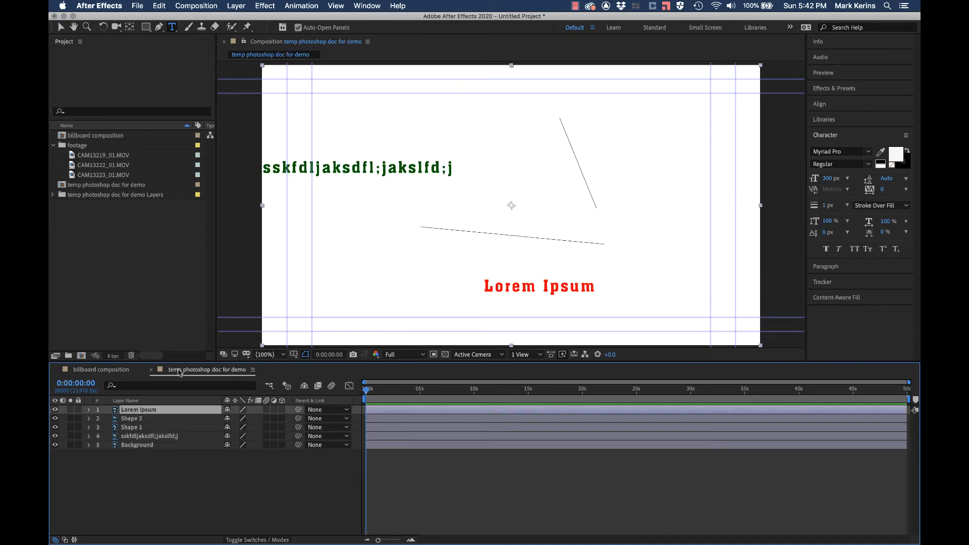
pyautogui.click(112, 371)
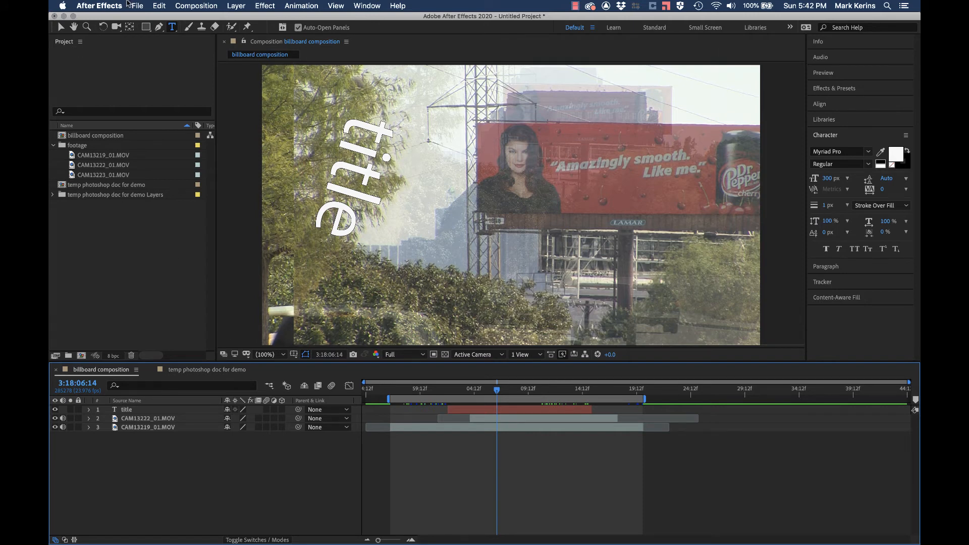
pyautogui.click(137, 5)
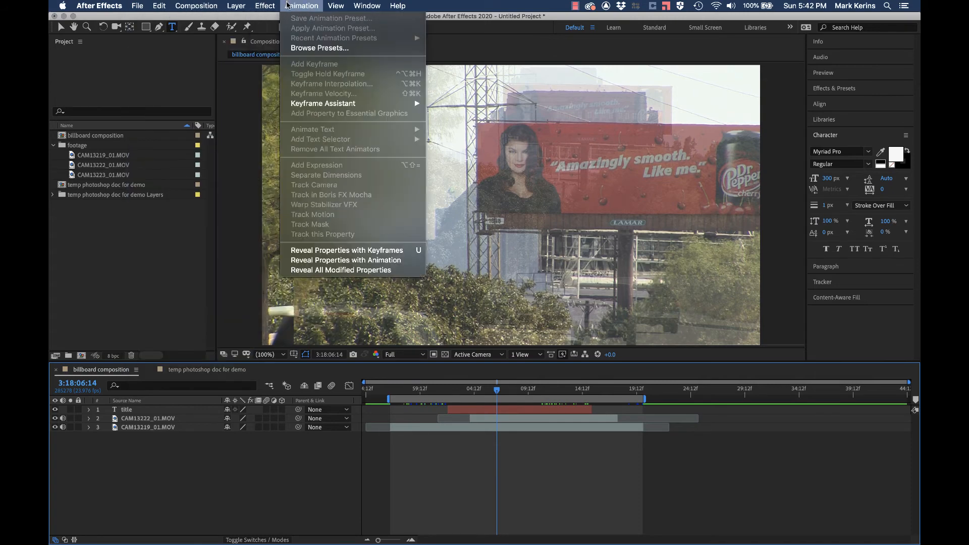
pyautogui.moveTo(152, 18)
pyautogui.click(275, 19)
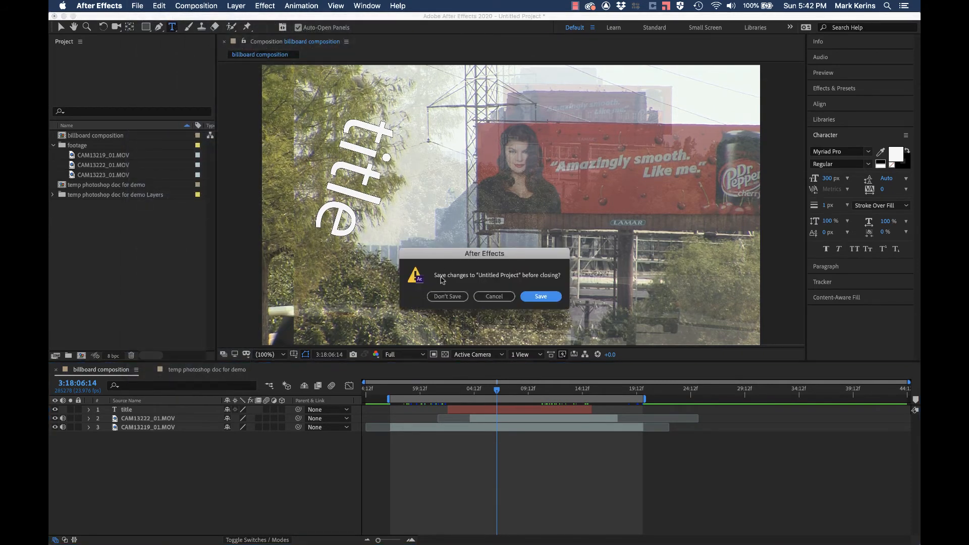
pyautogui.click(492, 297)
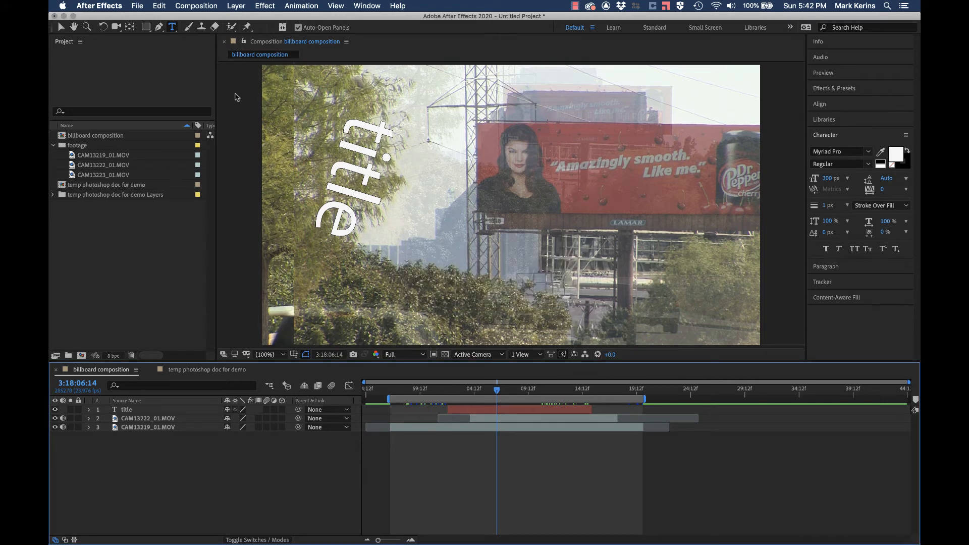
# Step: Save the project as "after effects basics" in the class demos folder
pyautogui.click(135, 5)
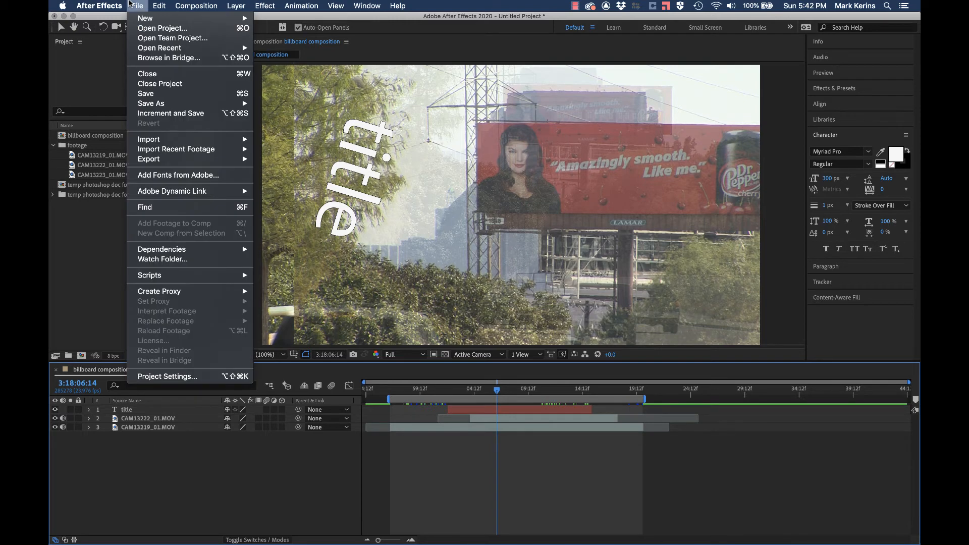
pyautogui.click(143, 93)
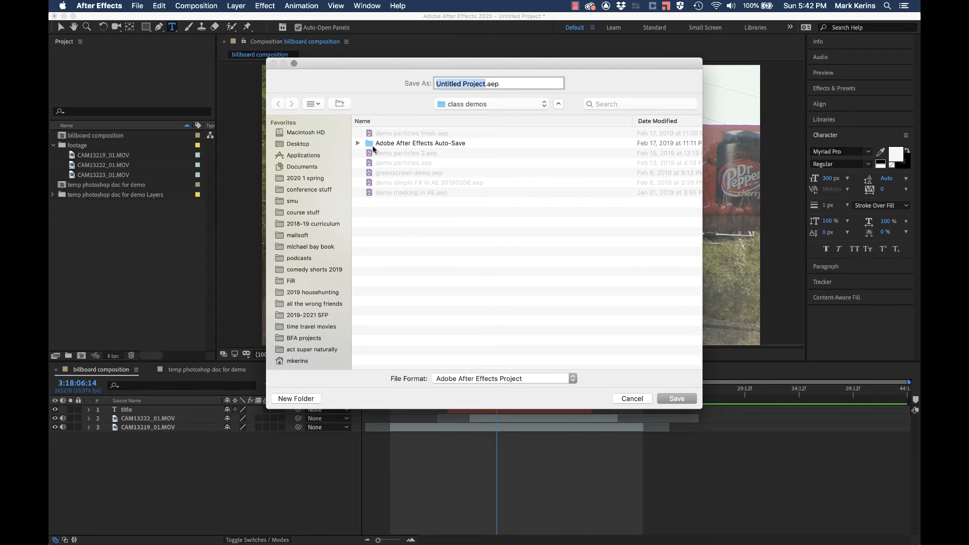
pyautogui.write('after effects')
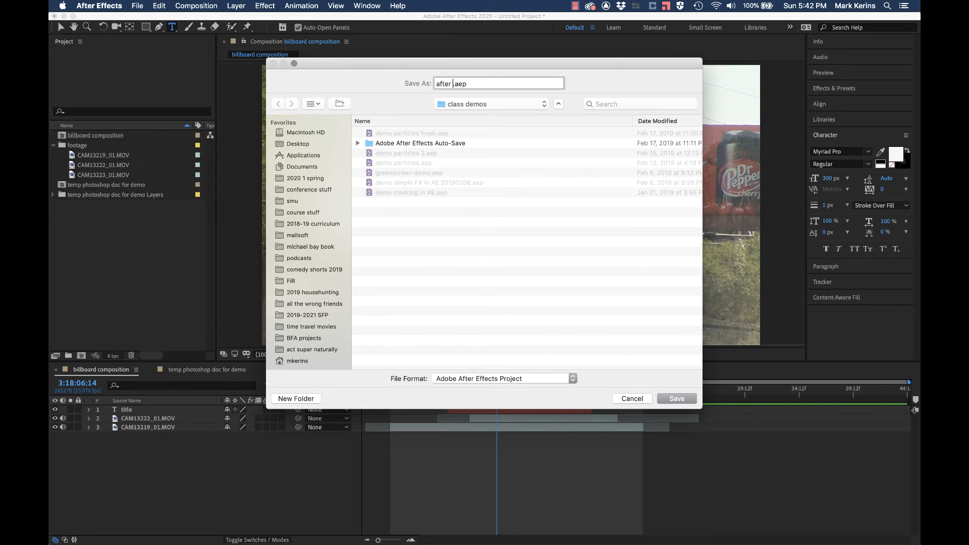
pyautogui.write(' basics')
pyautogui.press('Return')
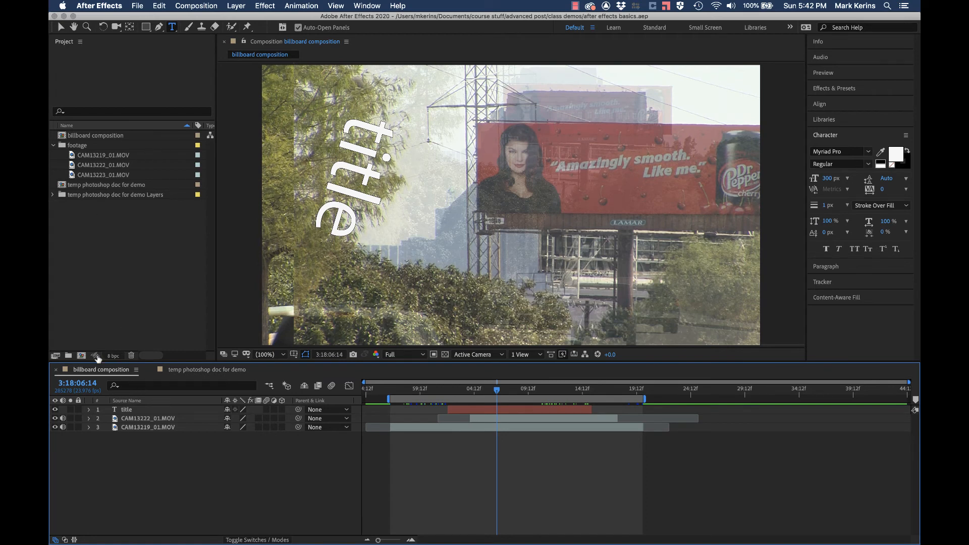
# Step: Collapse the footage folder and add the "temp photoshop doc for demo" composition to the billboard composition, directly beneath the title layer
pyautogui.click(53, 146)
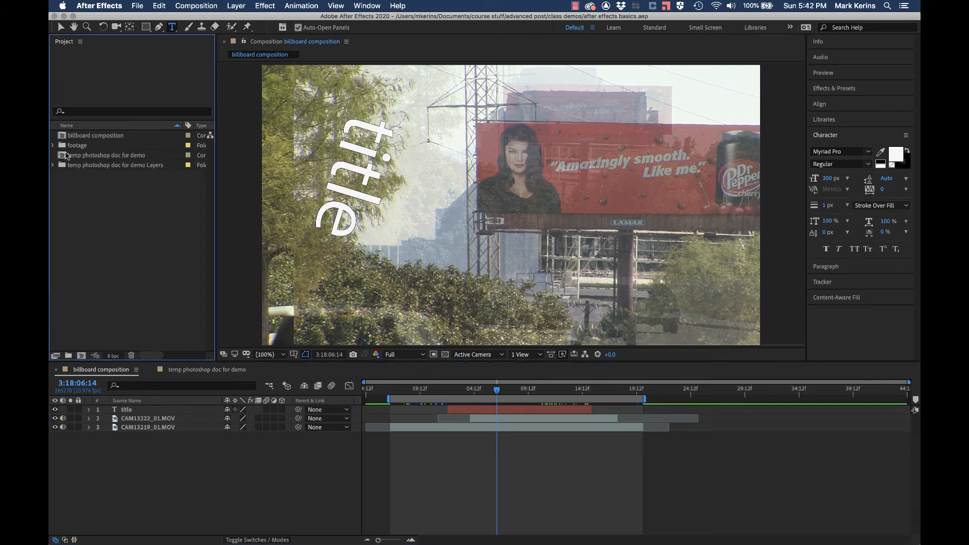
pyautogui.click(64, 157)
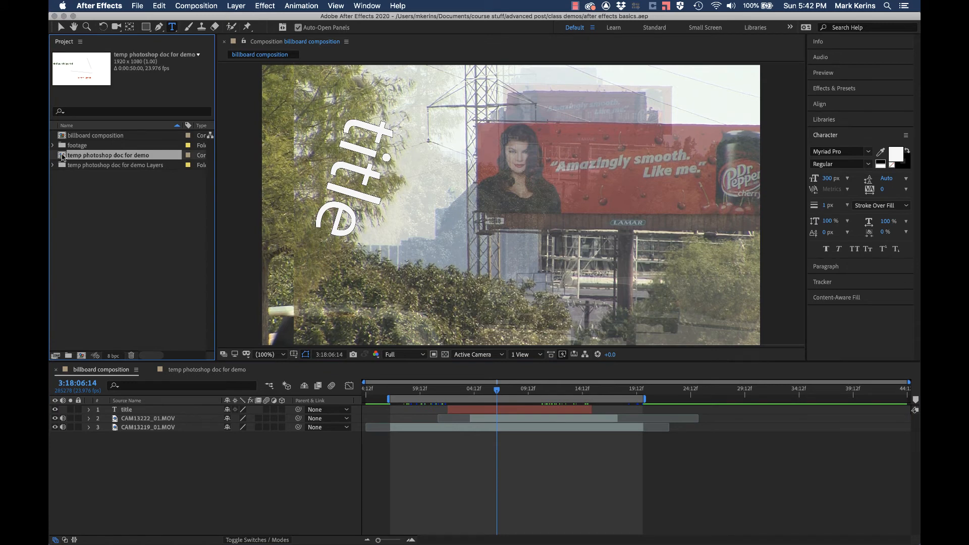
pyautogui.moveTo(62, 158); pyautogui.dragTo(115, 415)
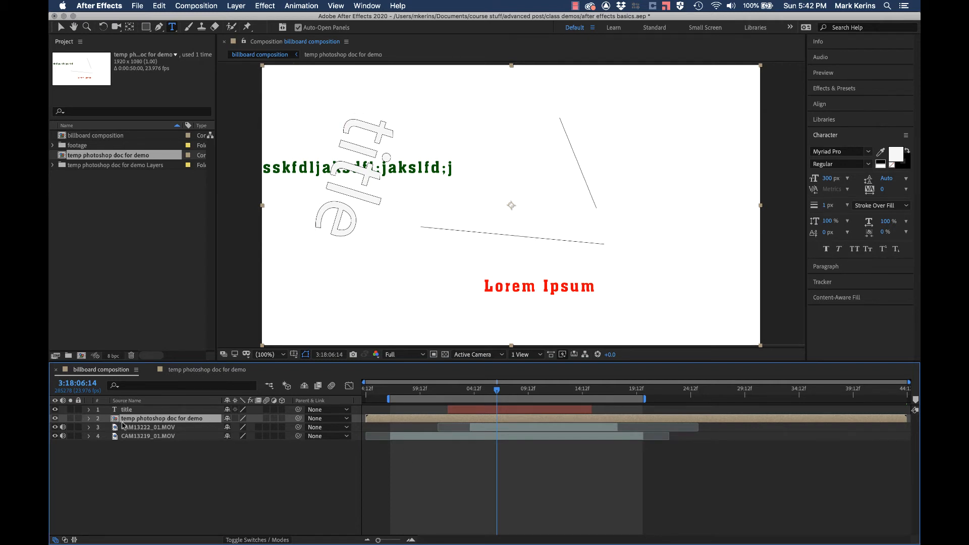
# Step: Hide the Background layer in the "temp photoshop doc for demo" composition and check the overlay in the billboard composition
pyautogui.click(192, 372)
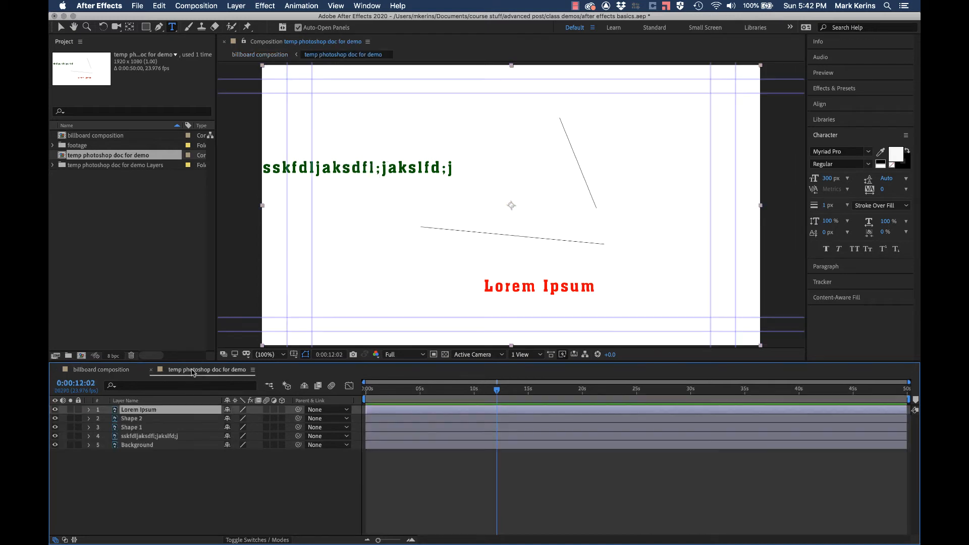
pyautogui.click(55, 445)
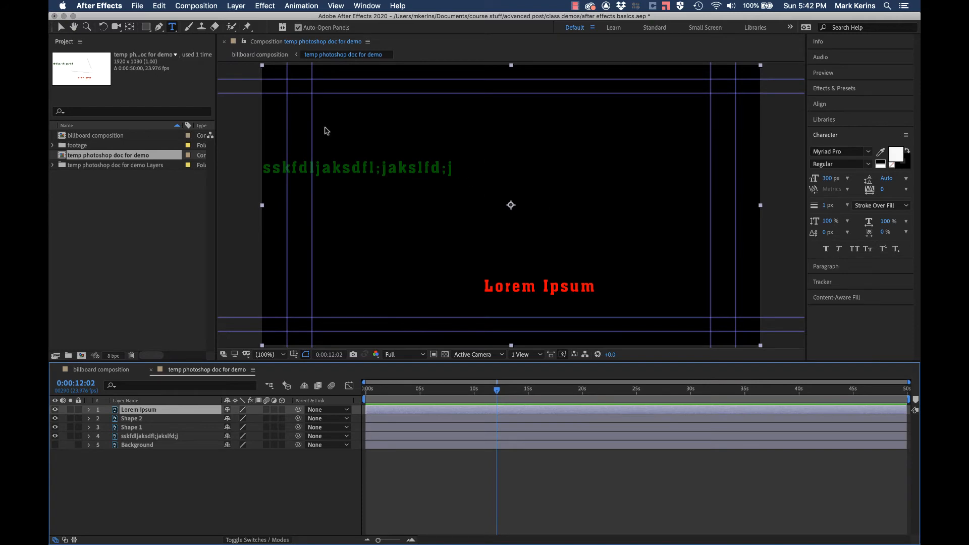
pyautogui.click(113, 370)
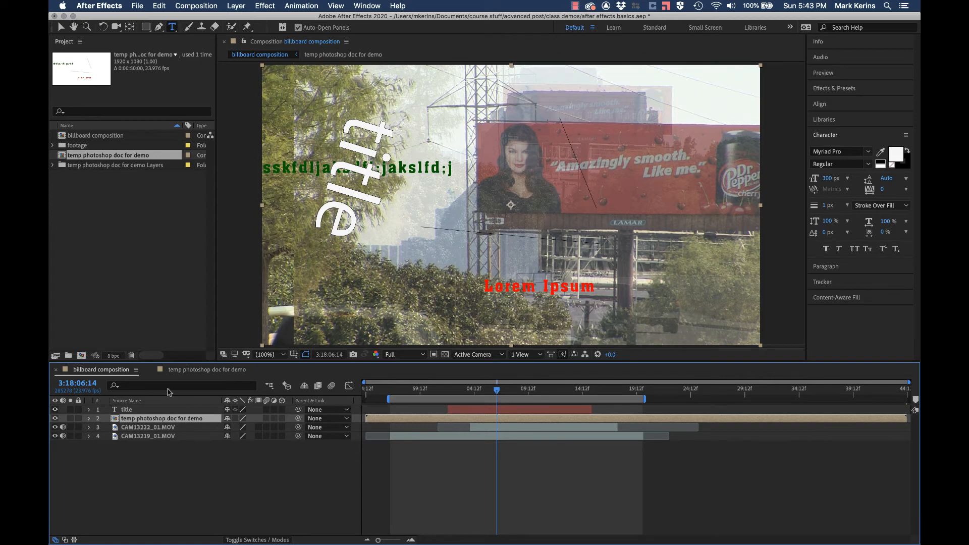
pyautogui.click(184, 372)
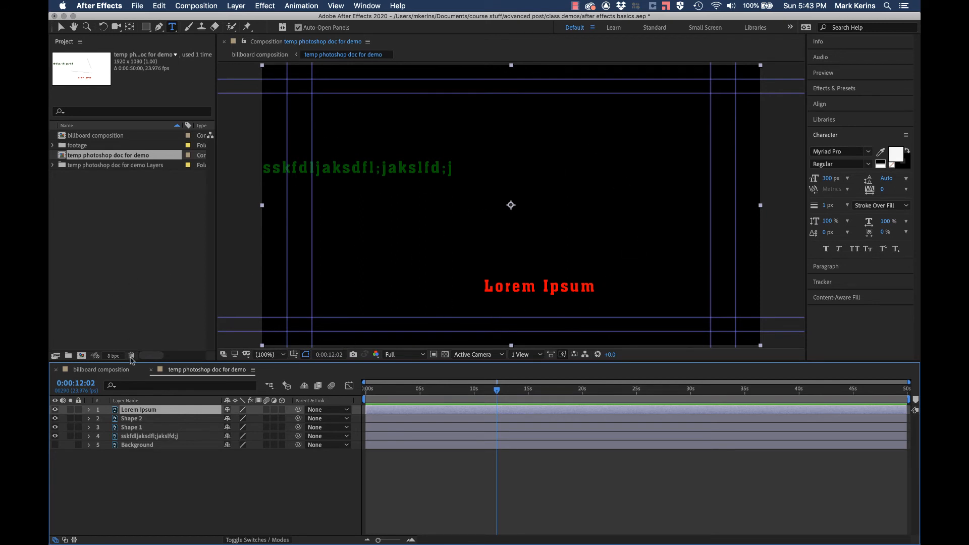
pyautogui.click(96, 371)
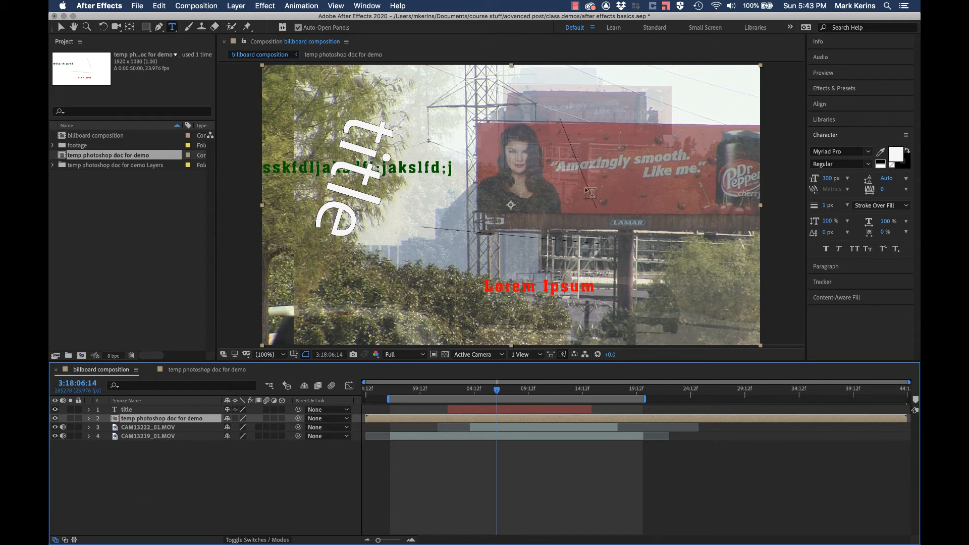
pyautogui.click(61, 27)
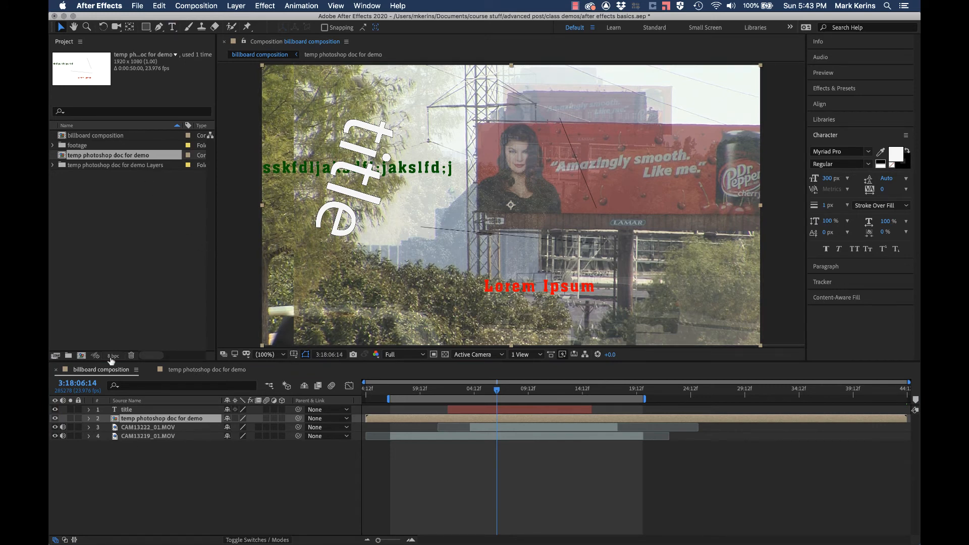
# Step: Make the Background layer of the "temp photoshop doc for demo" composition visible again and return to the billboard composition
pyautogui.click(185, 370)
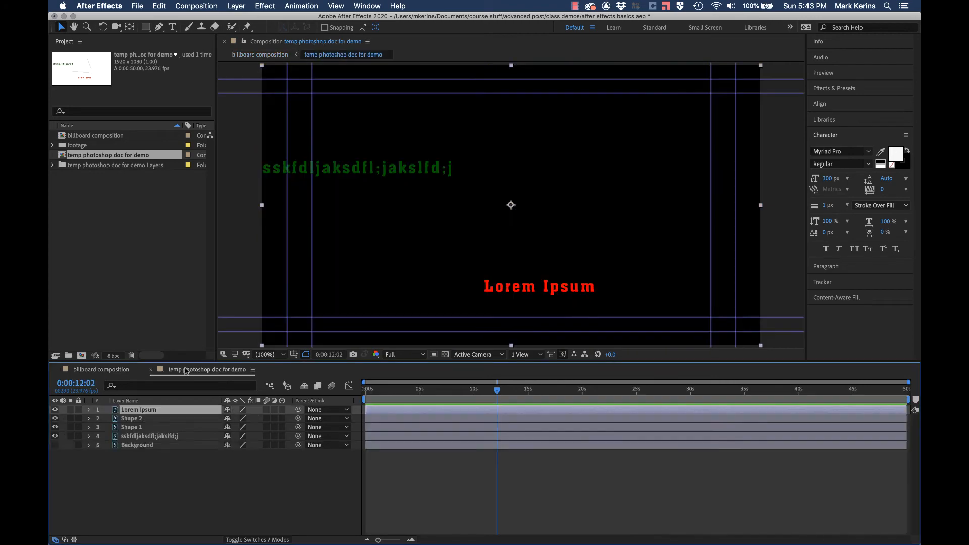
pyautogui.click(54, 445)
pyautogui.click(103, 371)
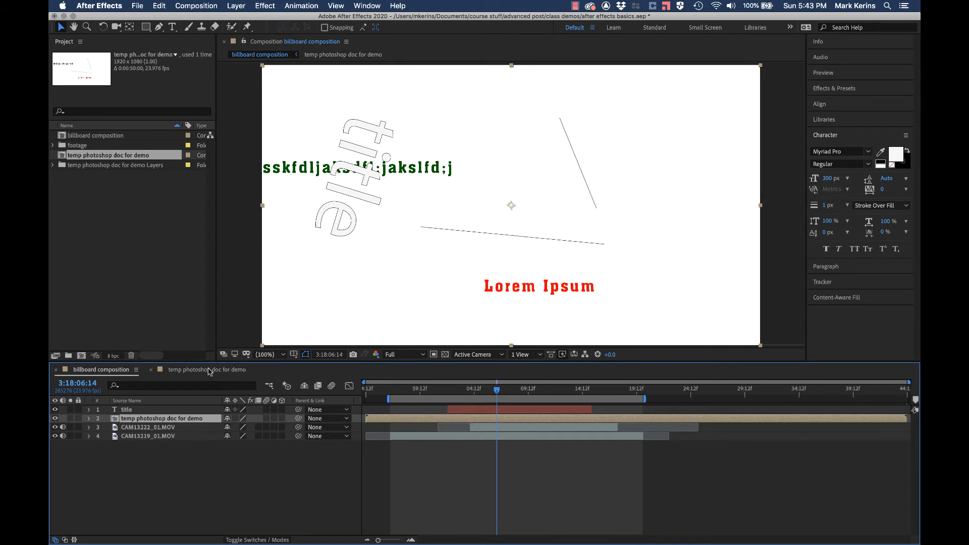
# Step: Open the nested "temp photoshop doc for demo" composition from its billboard layer and hide the green text layer
pyautogui.doubleClick(130, 419)
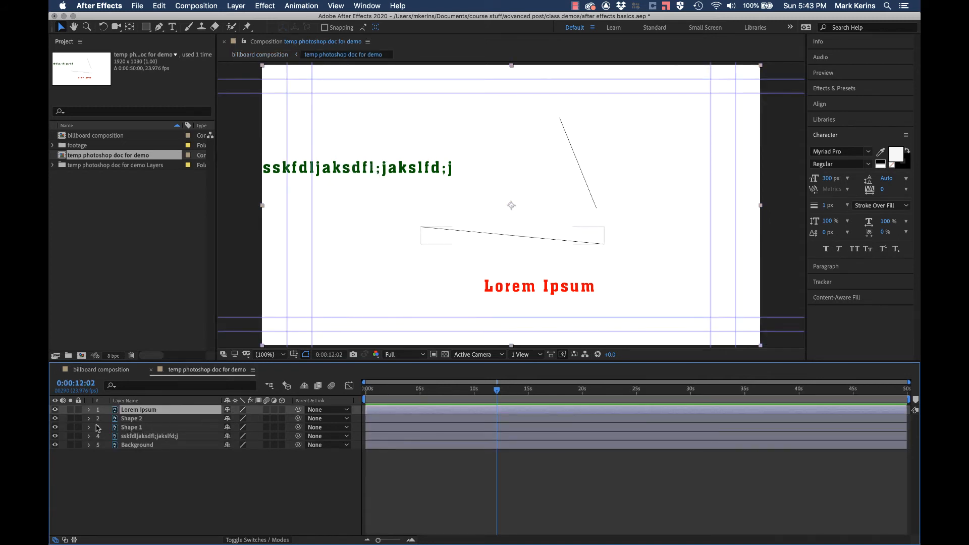
pyautogui.click(89, 411)
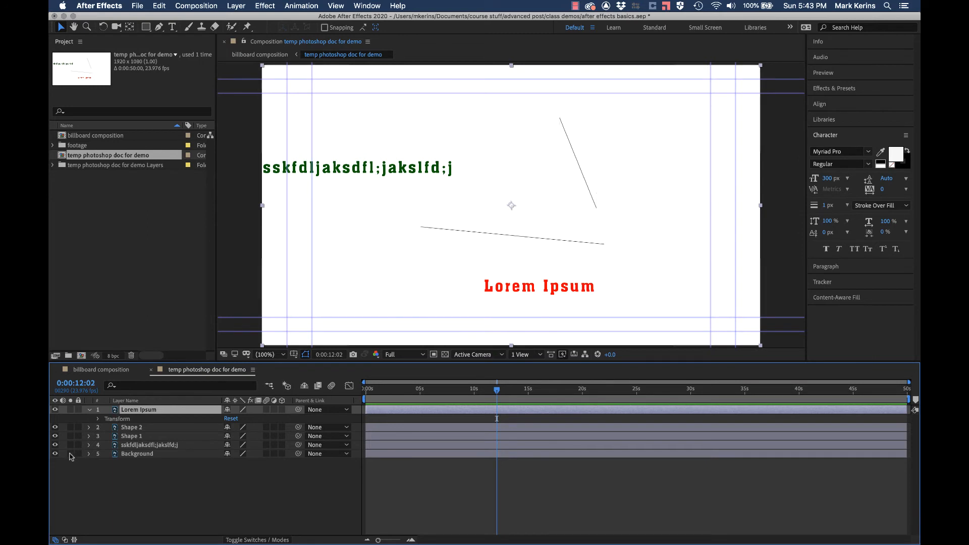
pyautogui.click(55, 444)
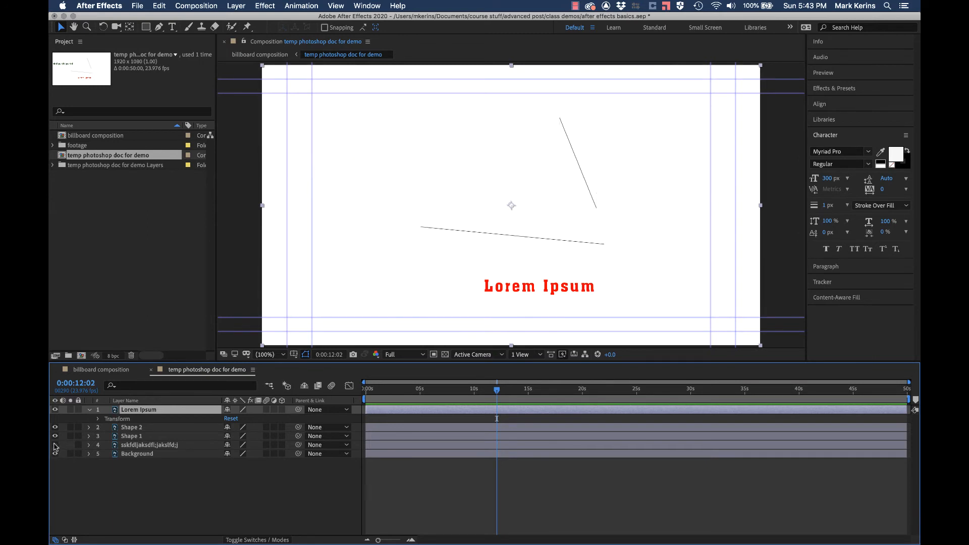
# Step: Move the Lorem Ipsum layer to position 663, 540 and hide the Background layer, viewing the result in the billboard composition
pyautogui.click(98, 419)
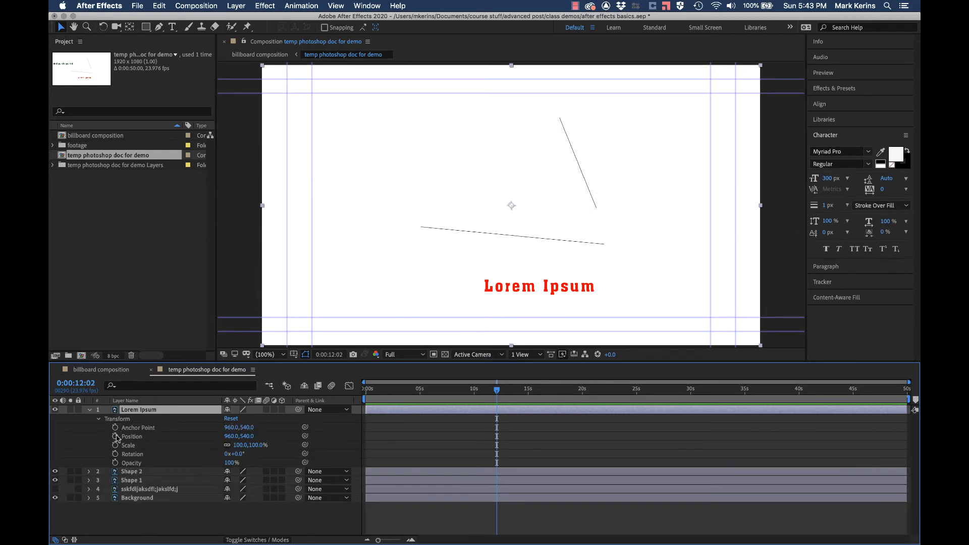
pyautogui.click(231, 436)
pyautogui.write('746')
pyautogui.press('Return')
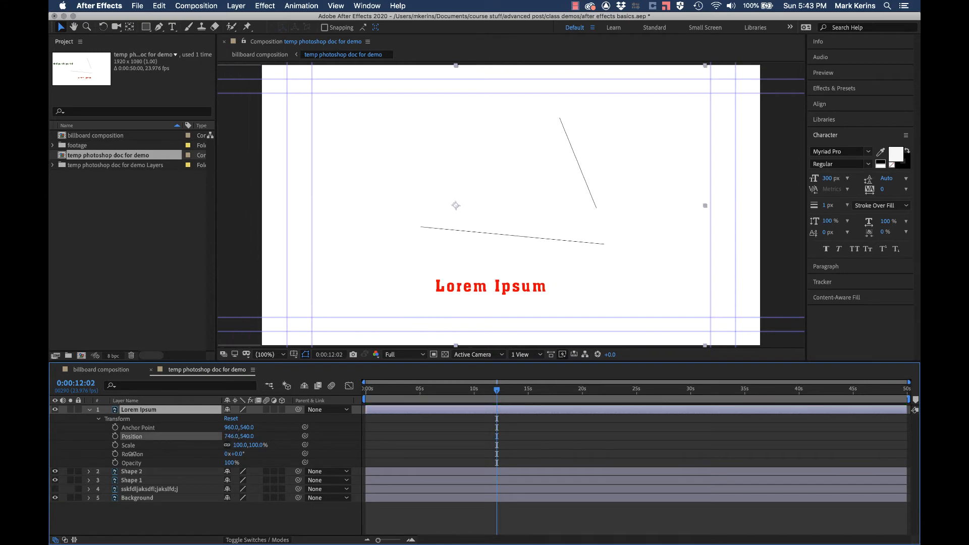
pyautogui.moveTo(132, 454); pyautogui.dragTo(90, 454)
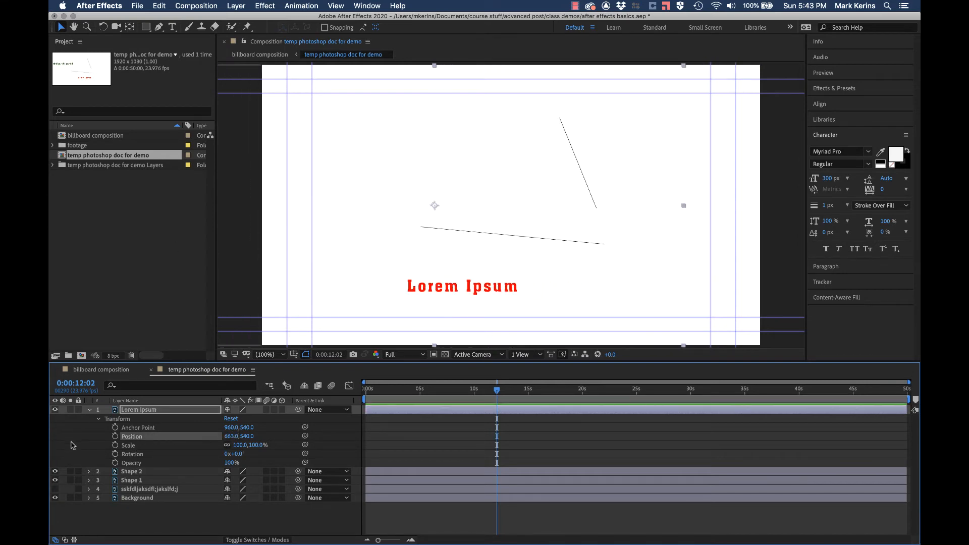
pyautogui.click(55, 498)
pyautogui.click(102, 371)
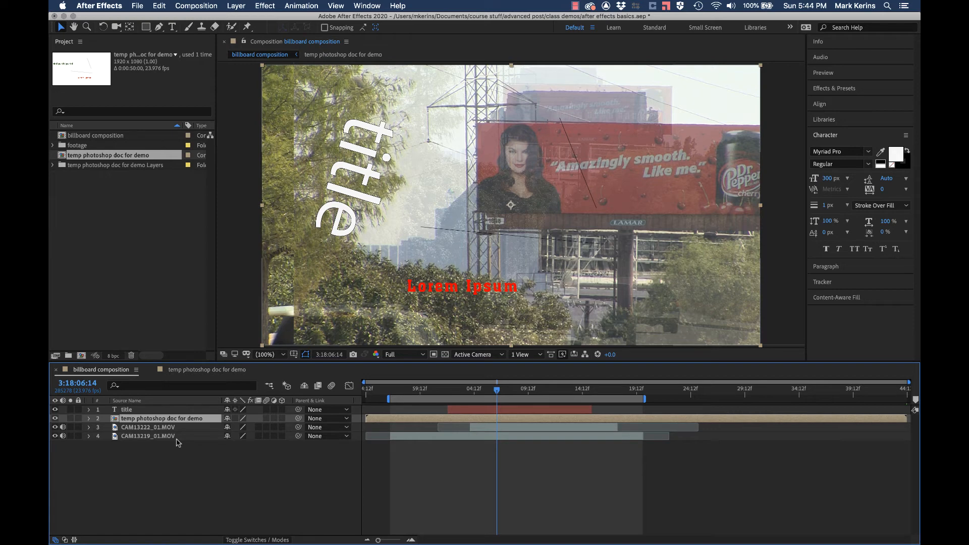
# Step: Switch to Photoshop, replace the red "Lorem Ipsum" text with "edited text", and return to After Effects
pyautogui.press('super+Tab')
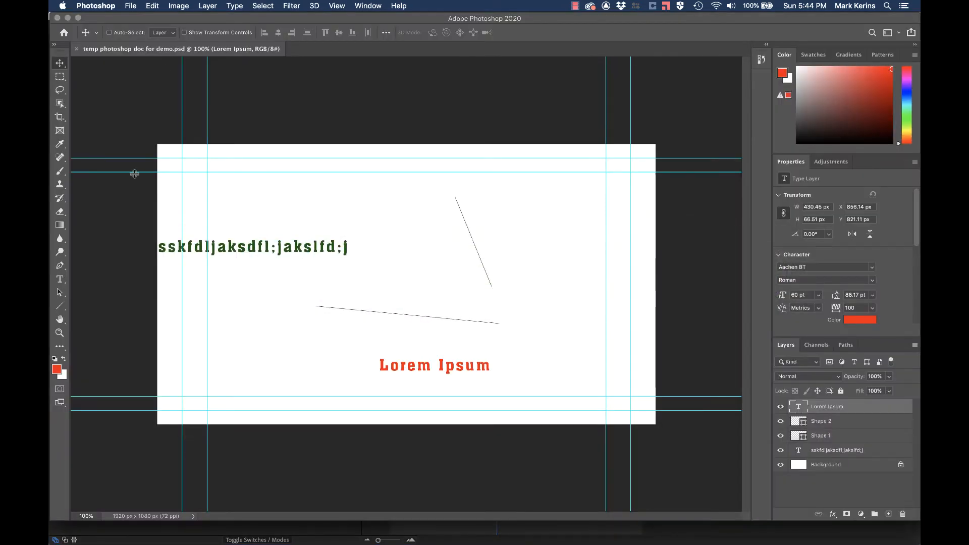
pyautogui.click(60, 279)
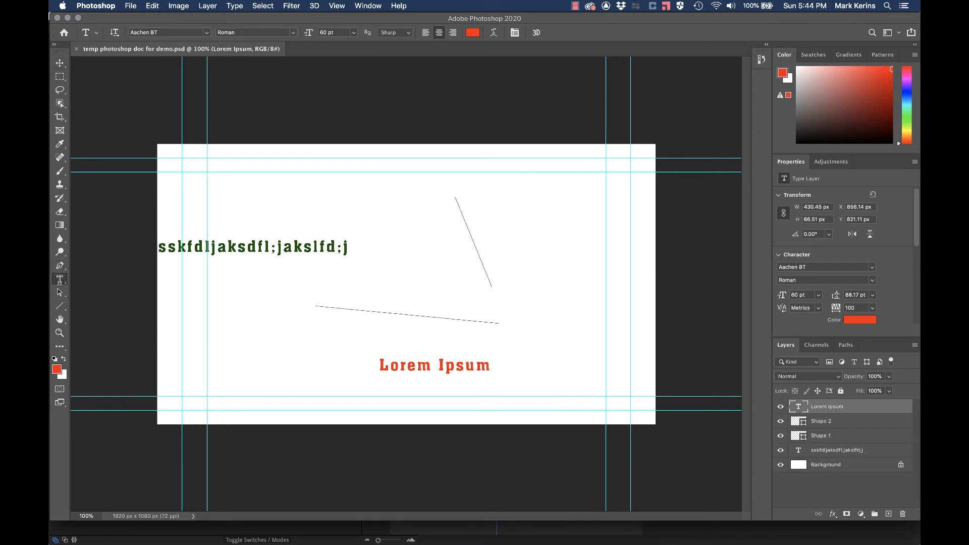
pyautogui.click(409, 370)
pyautogui.press('BackSpace')
pyautogui.press('BackSpace')
pyautogui.press('BackSpace')
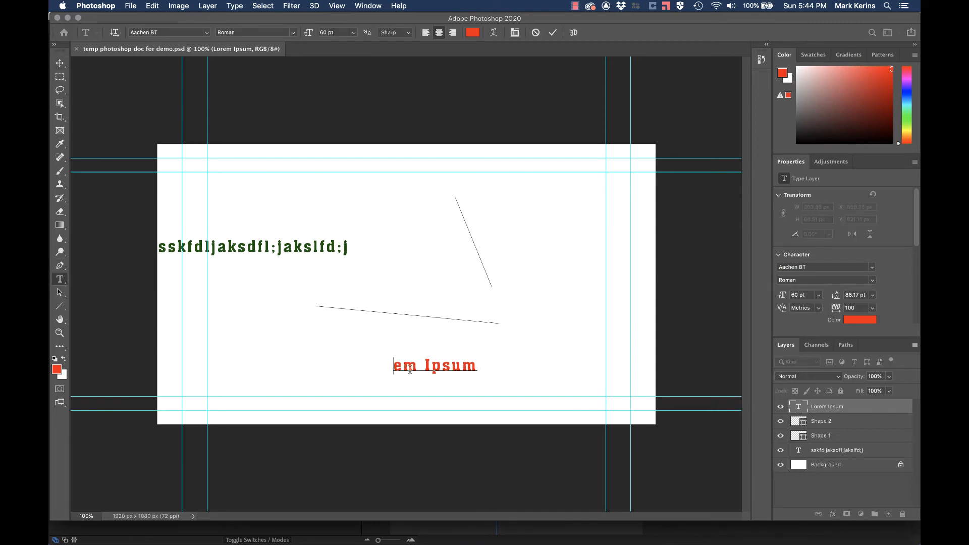
pyautogui.write('edited tex')
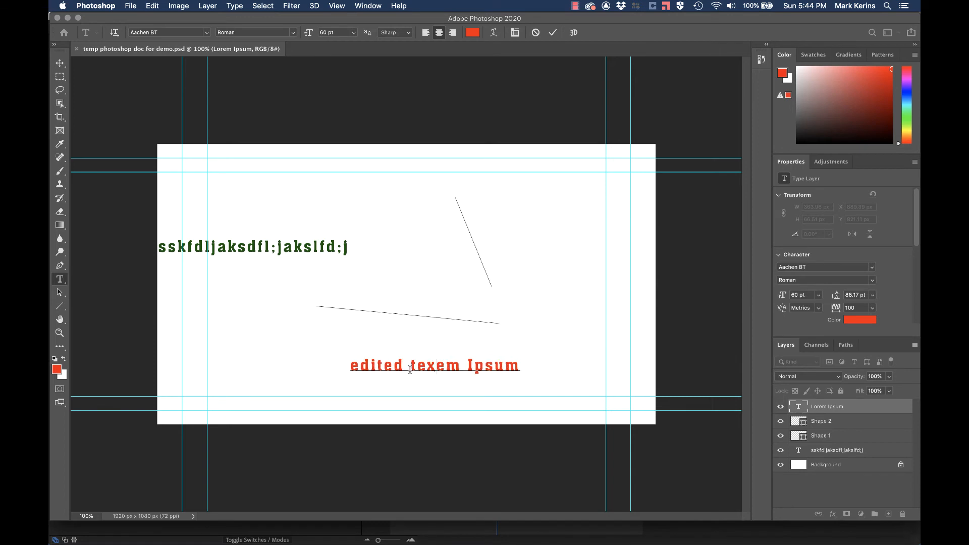
pyautogui.write('t')
pyautogui.press('Delete')
pyautogui.press('Delete')
pyautogui.press('Delete')
pyautogui.press('Delete')
pyautogui.press('Delete')
pyautogui.press('Delete')
pyautogui.press('Delete')
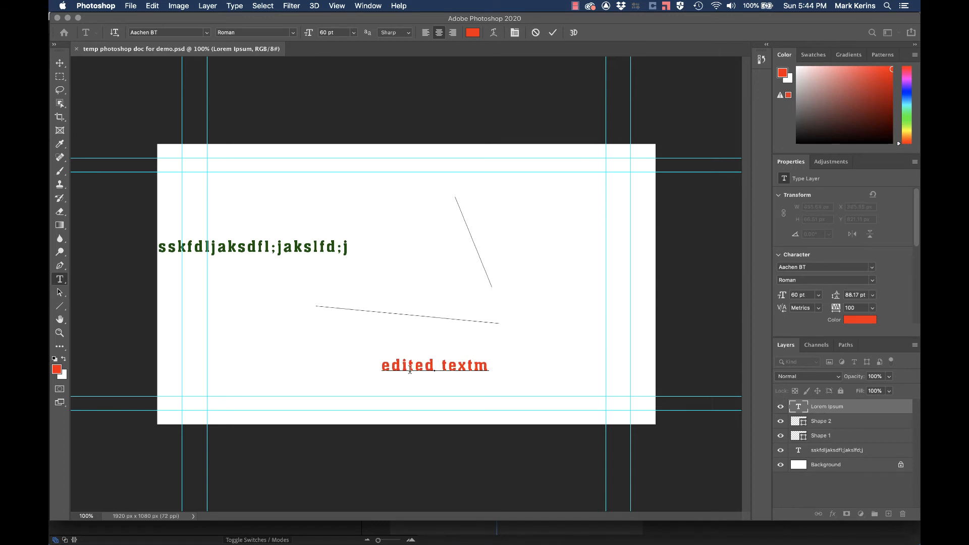
pyautogui.press('Delete')
pyautogui.click(59, 62)
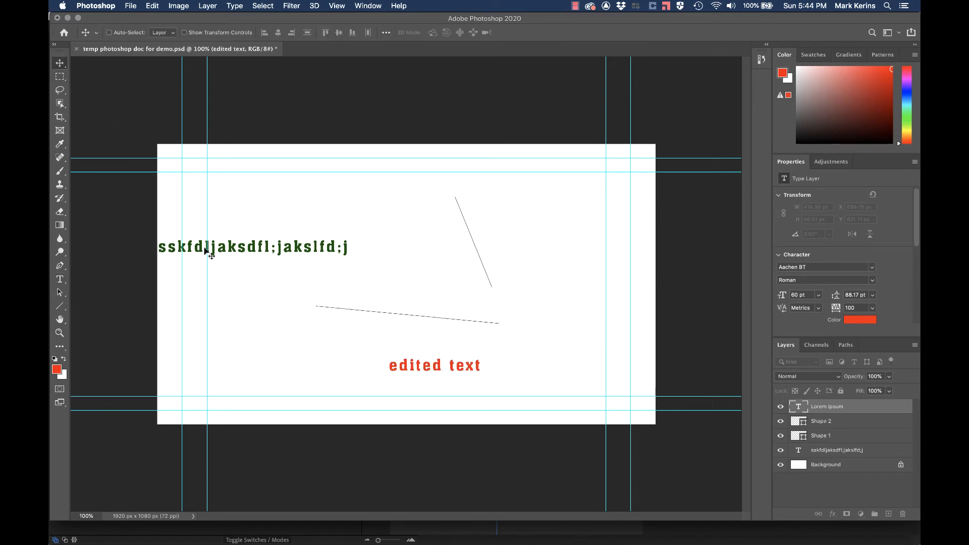
pyautogui.press('super+Tab')
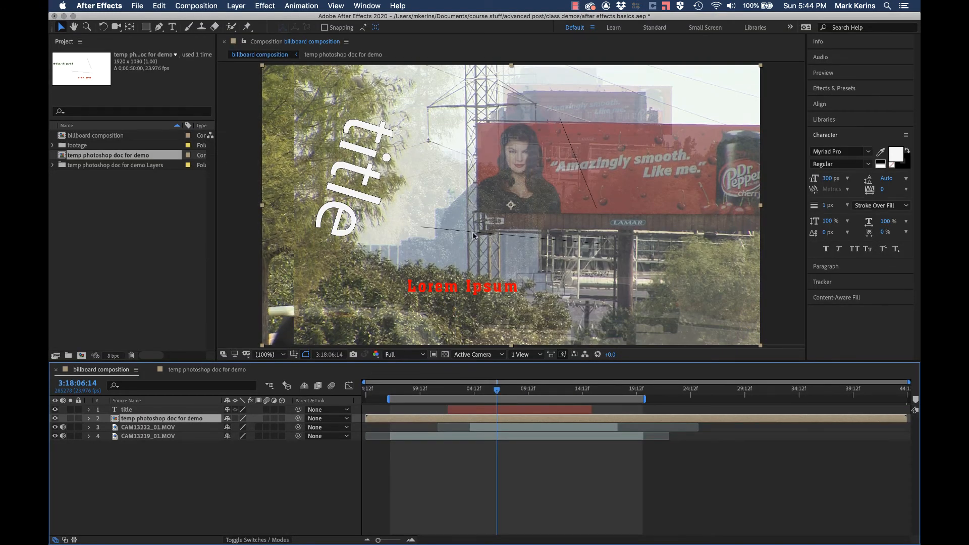
# Step: Save the edited "temp photoshop doc for demo.psd" in Photoshop and switch back to After Effects to check the updated text
pyautogui.press('super+Tab')
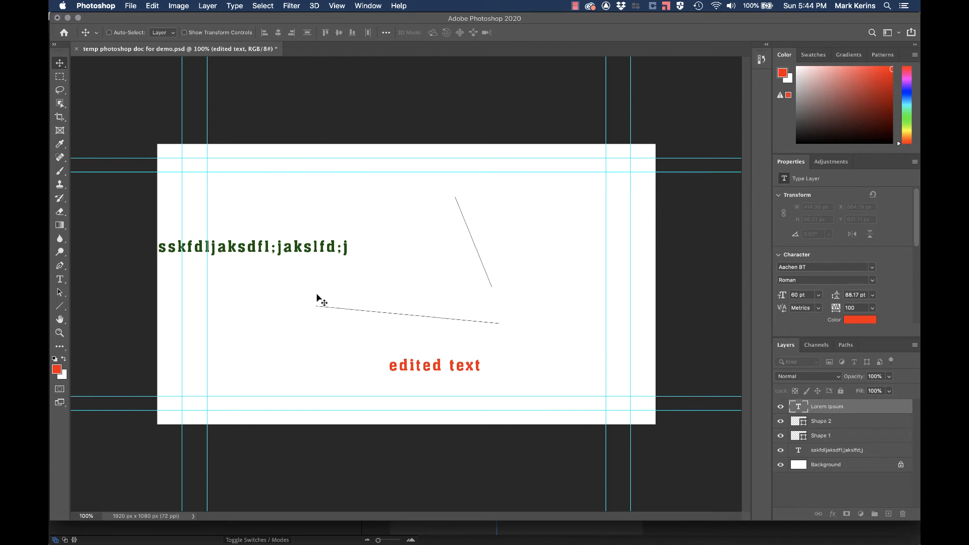
pyautogui.click(131, 5)
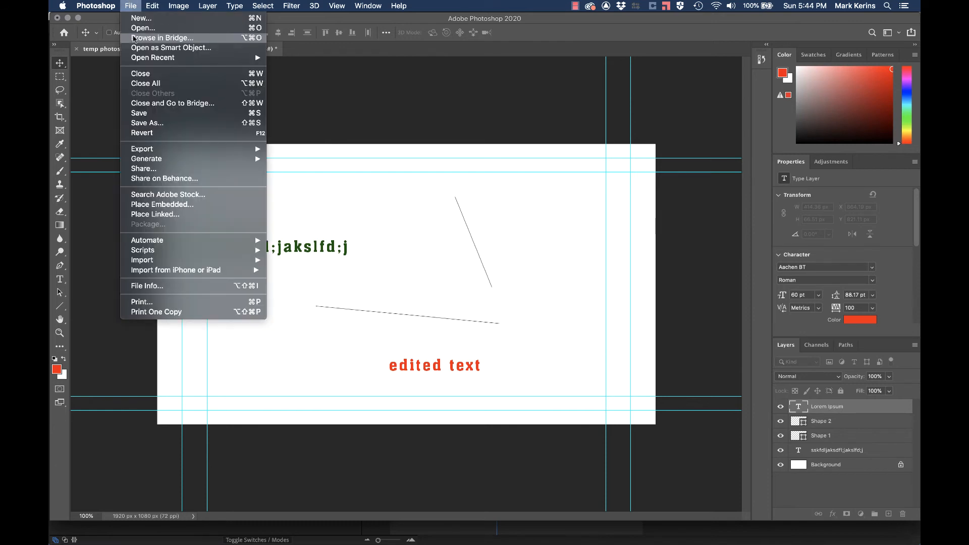
pyautogui.click(144, 114)
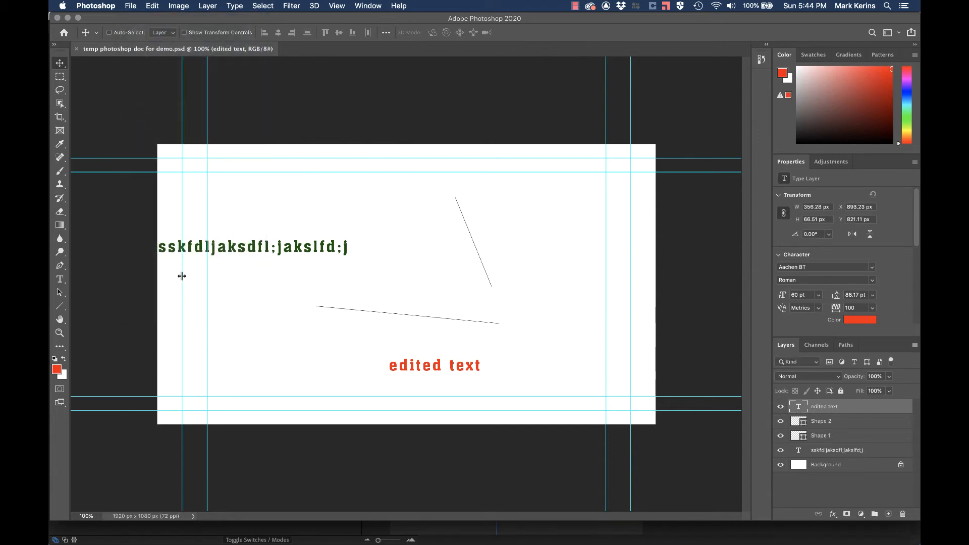
pyautogui.press('super+Tab')
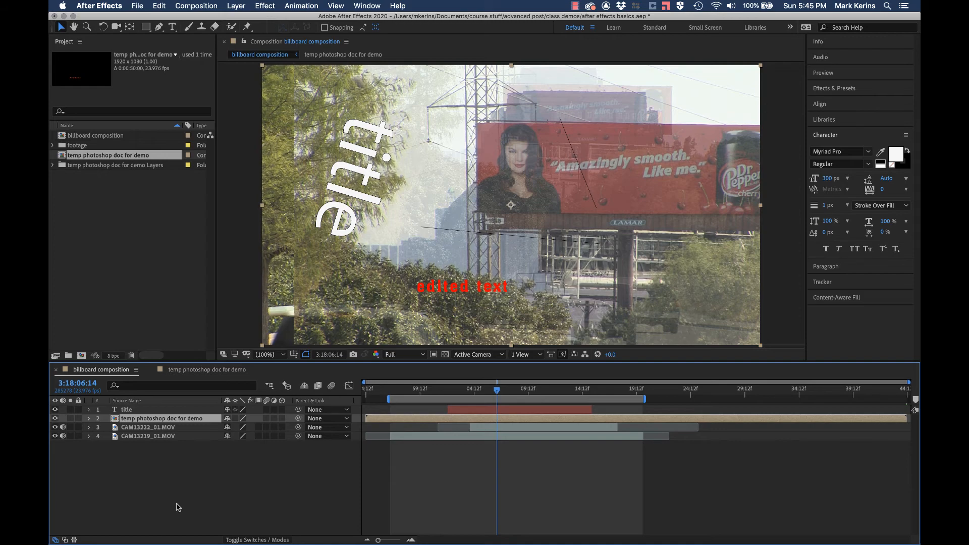
pyautogui.press('super+Tab')
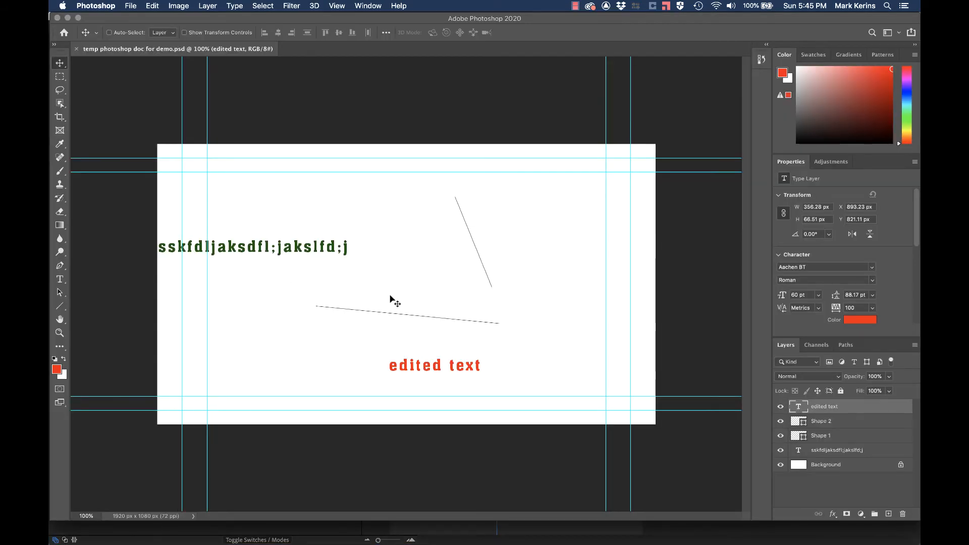
pyautogui.press('super+Tab')
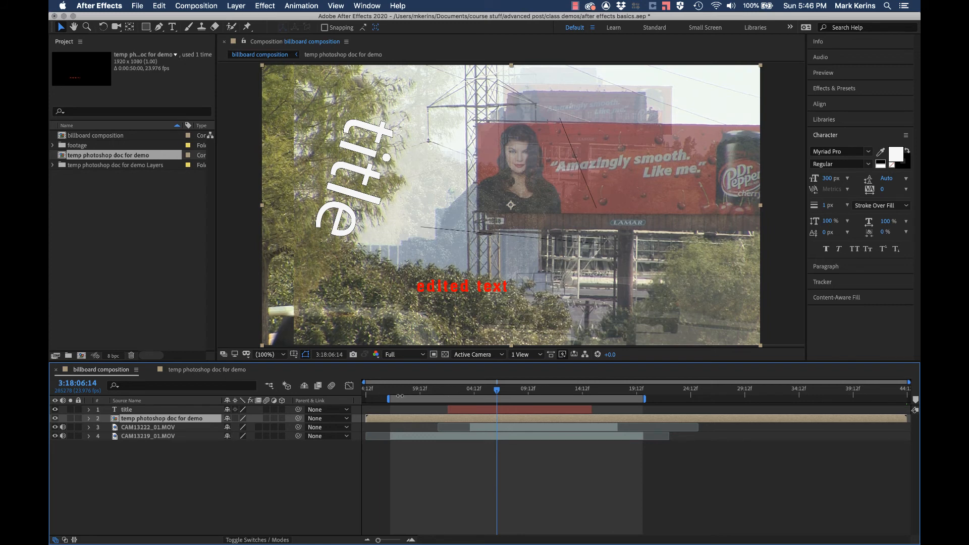
# Step: Shift the billboard composition's work area to start just before the 04:12f mark and end it just before the 14:12f mark
pyautogui.moveTo(391, 399); pyautogui.dragTo(459, 399)
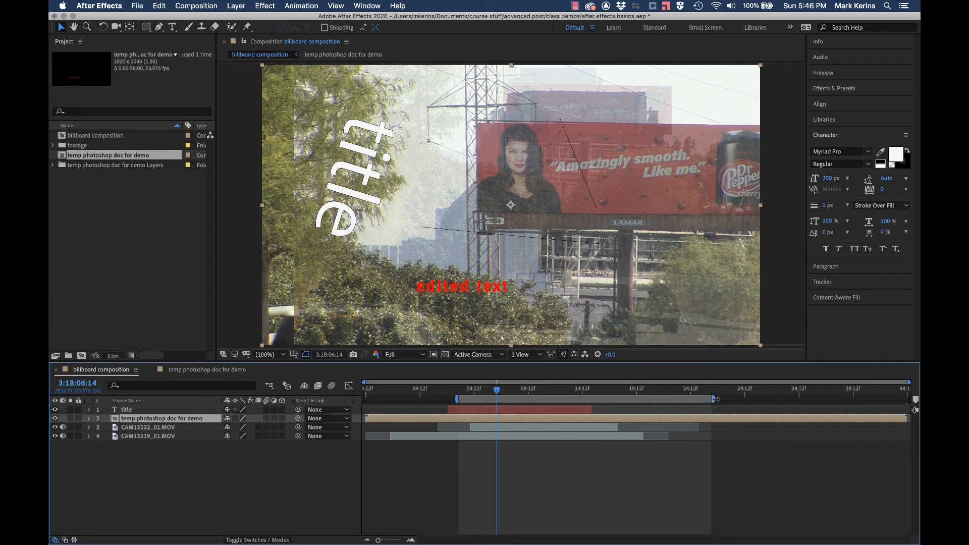
pyautogui.moveTo(712, 399); pyautogui.dragTo(576, 399)
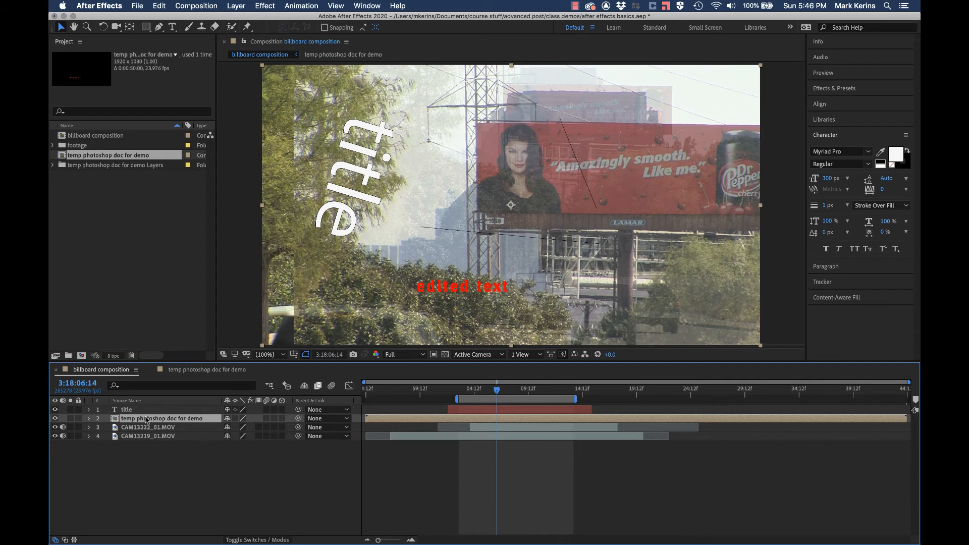
# Step: Reveal the Transform properties of the CAM13219_01.MOV layer and select that layer
pyautogui.click(89, 427)
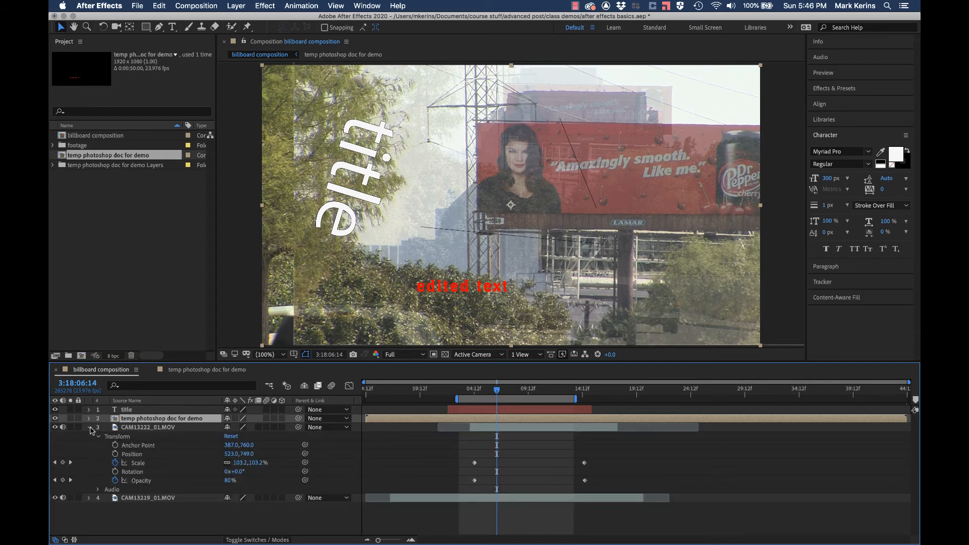
pyautogui.click(90, 427)
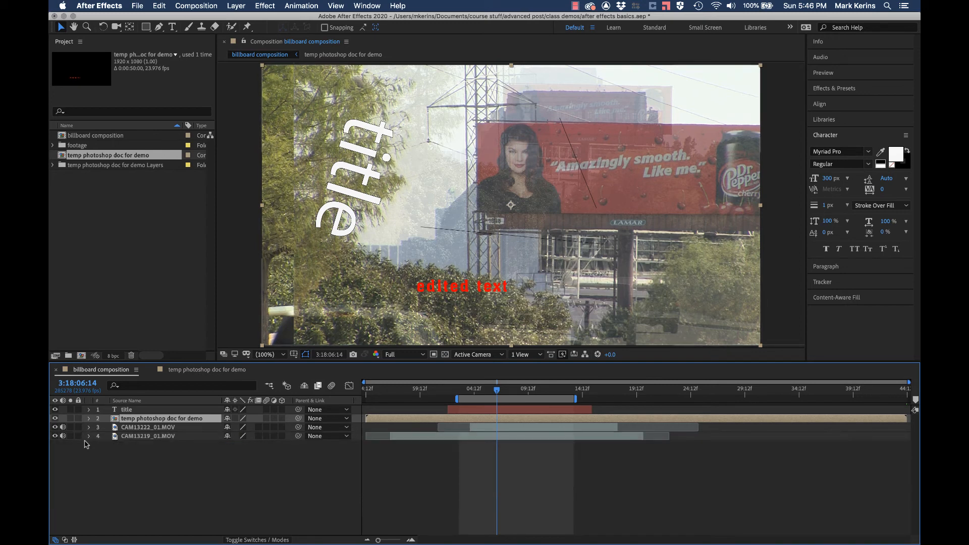
pyautogui.click(89, 436)
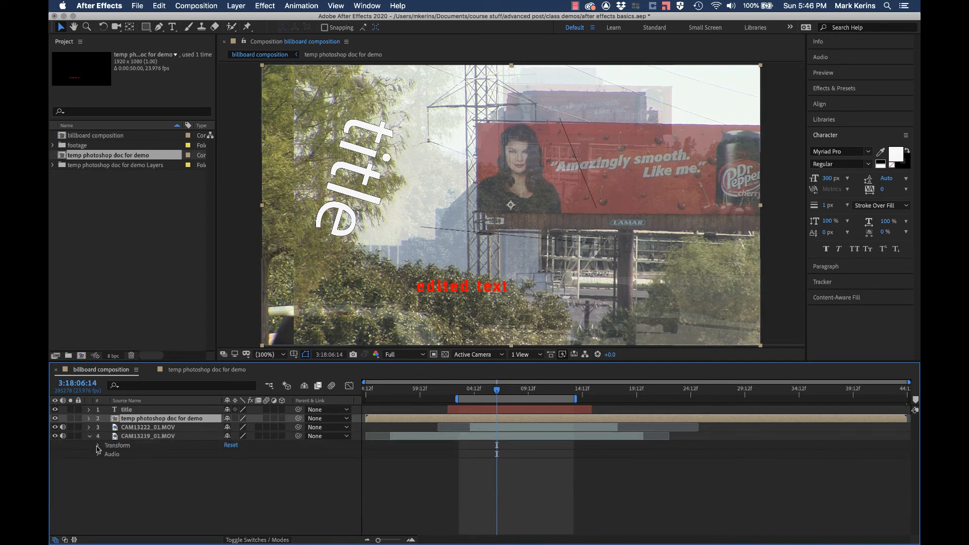
pyautogui.click(98, 445)
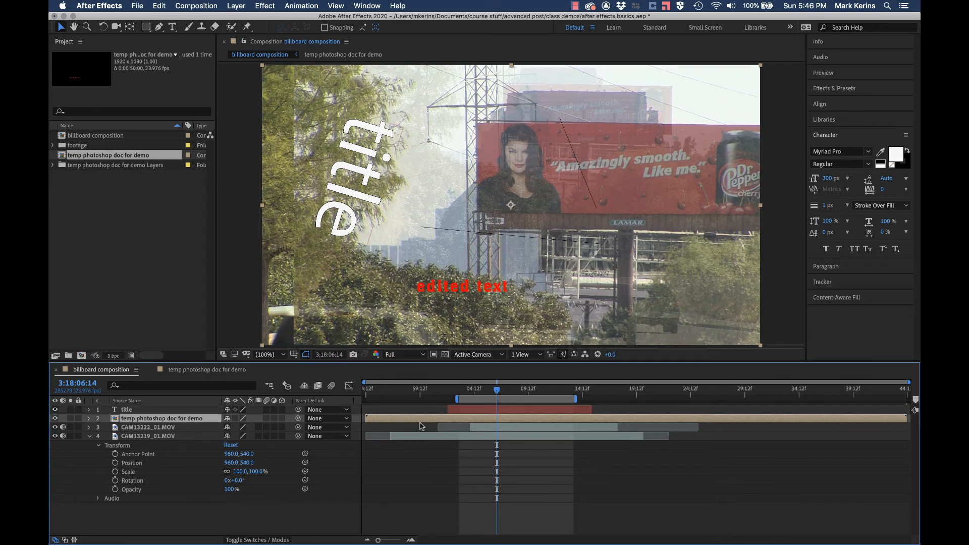
pyautogui.click(432, 437)
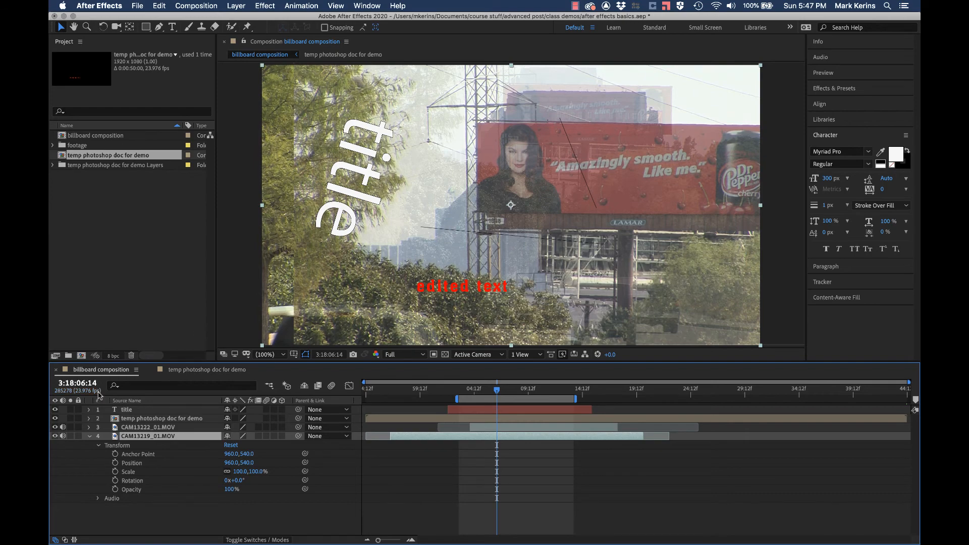
# Step: Hide the CAM13222_01.MOV layer and move the current time to 3:18:12:06
pyautogui.click(56, 427)
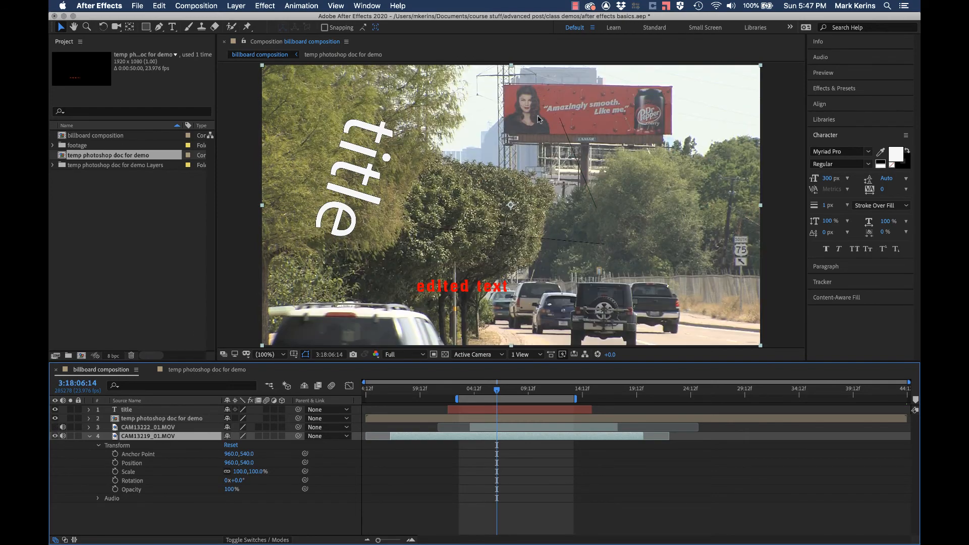
pyautogui.moveTo(516, 389); pyautogui.dragTo(558, 389)
pyautogui.click(55, 427)
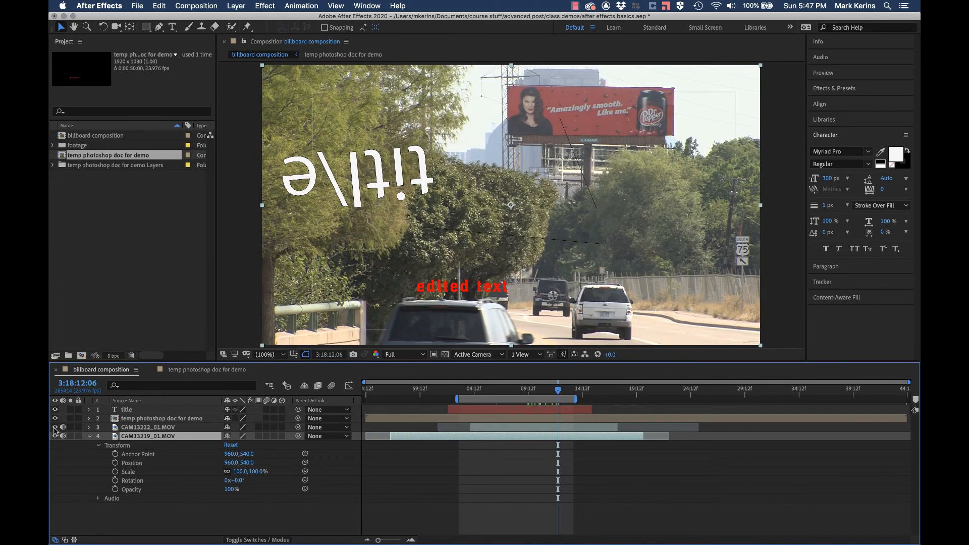
pyautogui.click(55, 427)
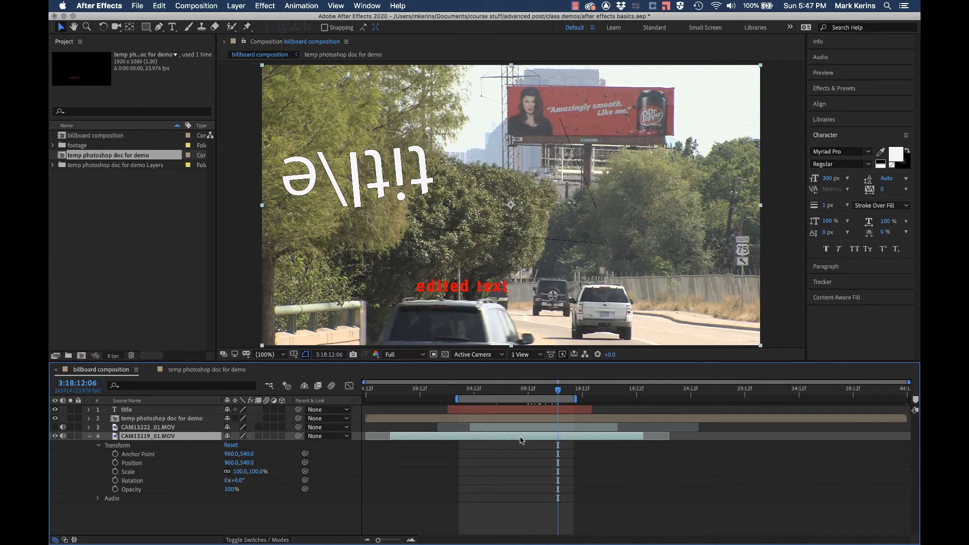
# Step: Draw a closed eight-point mask with an inward notch on the CAM13219_01.MOV layer using the Pen tool
pyautogui.click(158, 28)
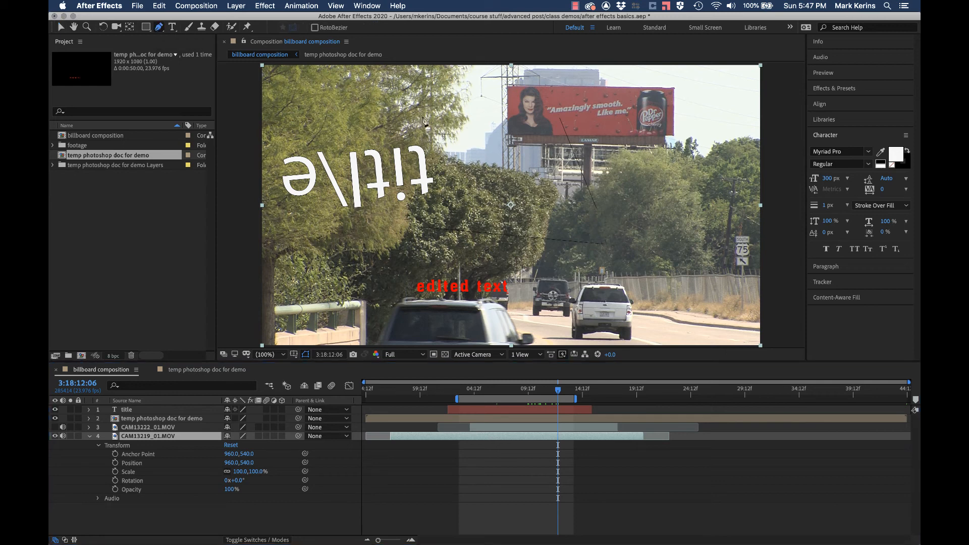
pyautogui.click(489, 152)
pyautogui.click(598, 107)
pyautogui.click(664, 222)
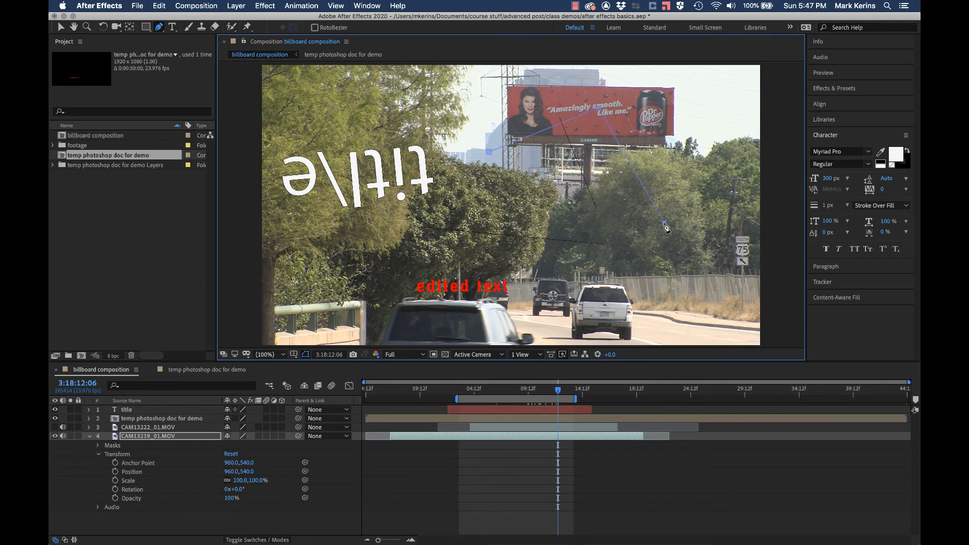
pyautogui.click(557, 314)
pyautogui.click(493, 263)
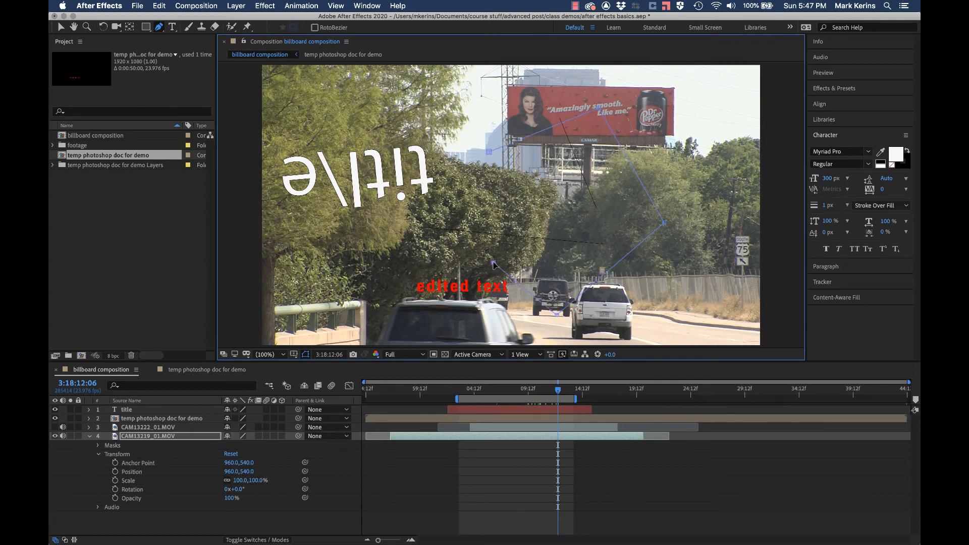
pyautogui.click(562, 193)
pyautogui.click(492, 198)
pyautogui.click(468, 174)
pyautogui.click(488, 150)
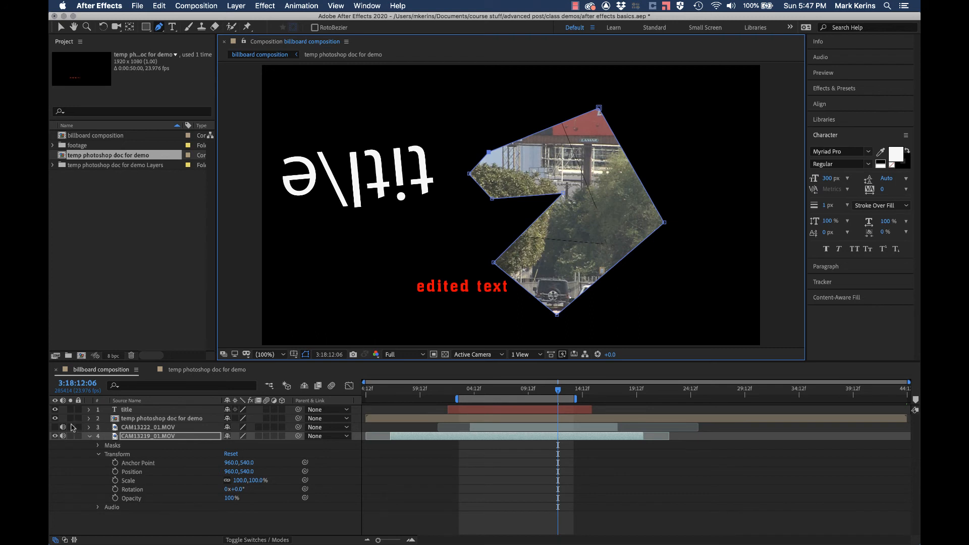
# Step: Show the CAM13222_01.MOV layer again and place CAM13219_01.MOV above it, viewing the result at 3:18:13:05
pyautogui.click(55, 427)
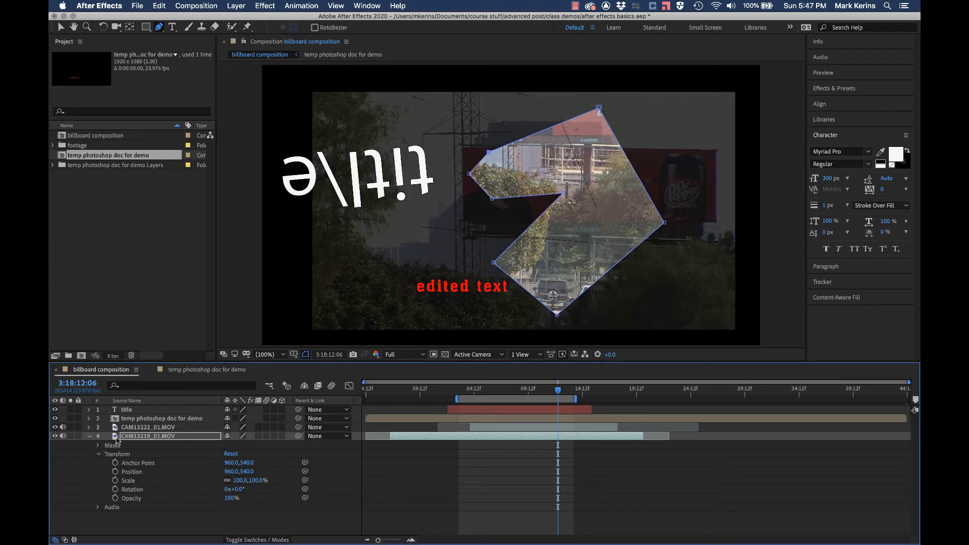
pyautogui.moveTo(128, 437); pyautogui.dragTo(127, 422)
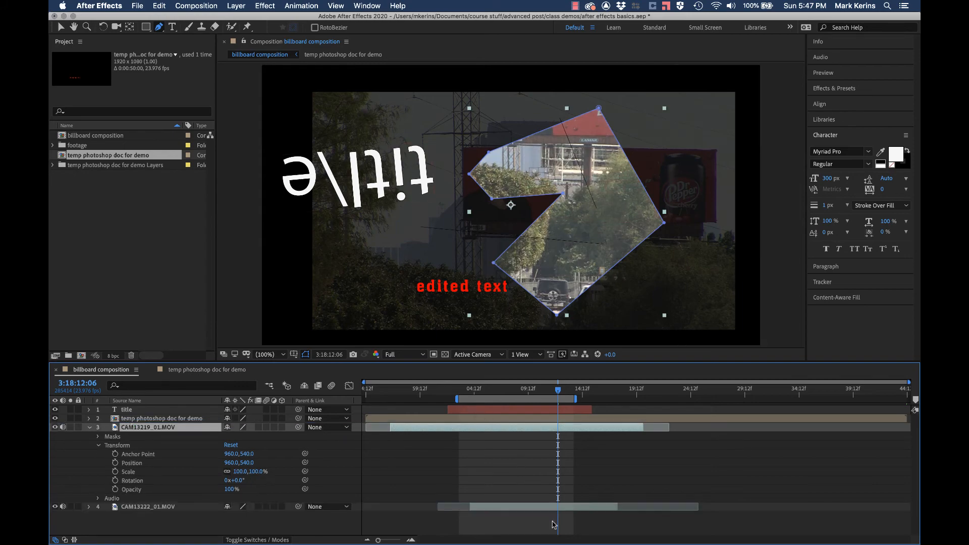
pyautogui.moveTo(557, 391)
pyautogui.mouseDown()
pyautogui.moveTo(454, 395)
pyautogui.moveTo(568, 390)
pyautogui.mouseUp()
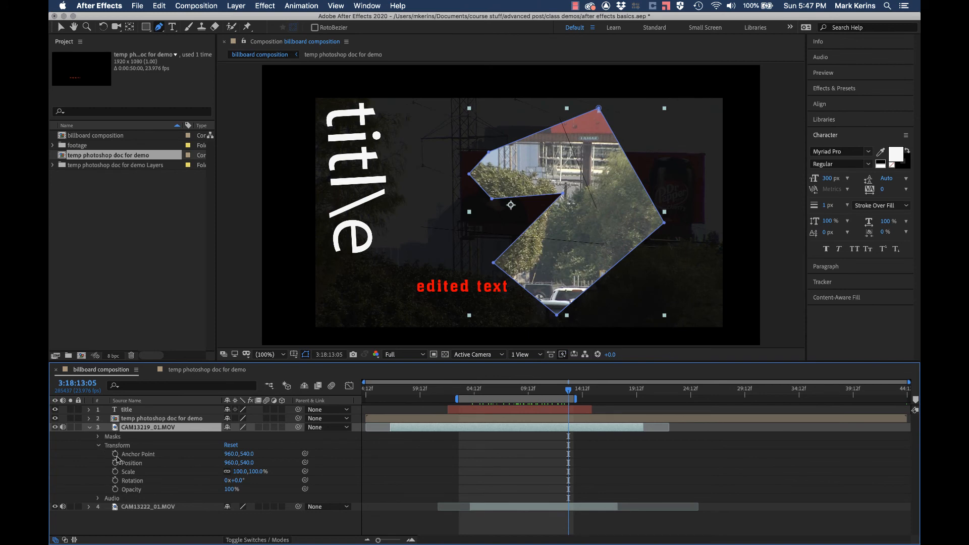
# Step: Reveal the settings of Mask 1 on CAM13219_01.MOV, preview the mask inverted and look through its mask modes
pyautogui.click(98, 437)
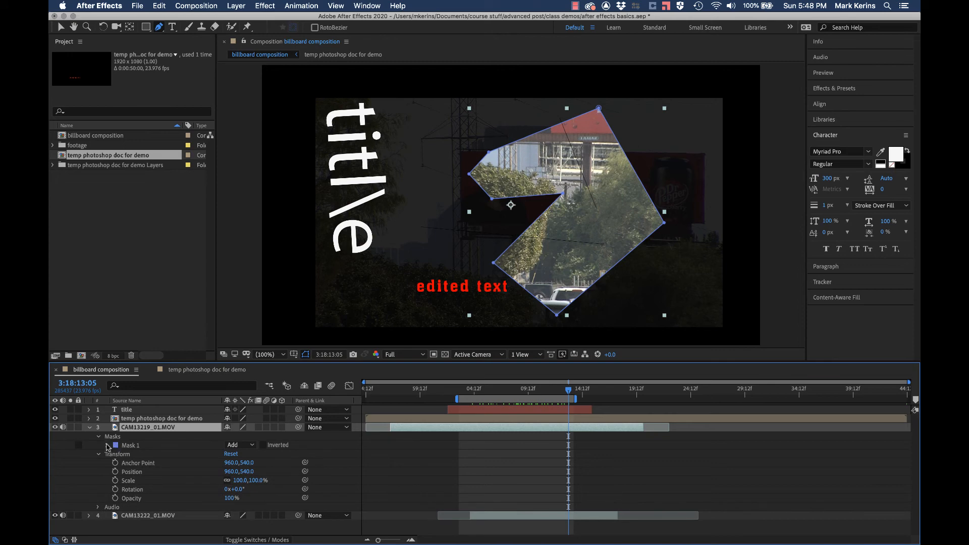
pyautogui.click(107, 446)
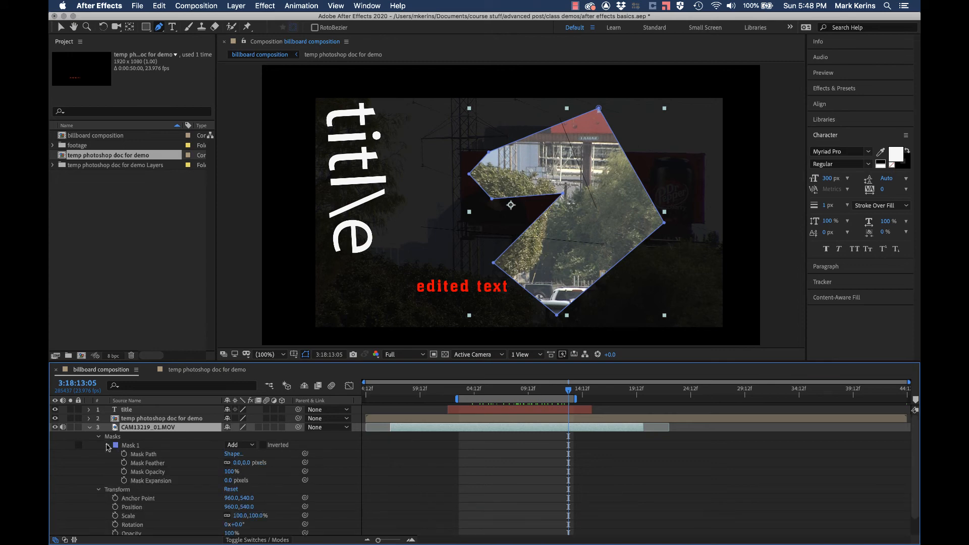
pyautogui.click(263, 446)
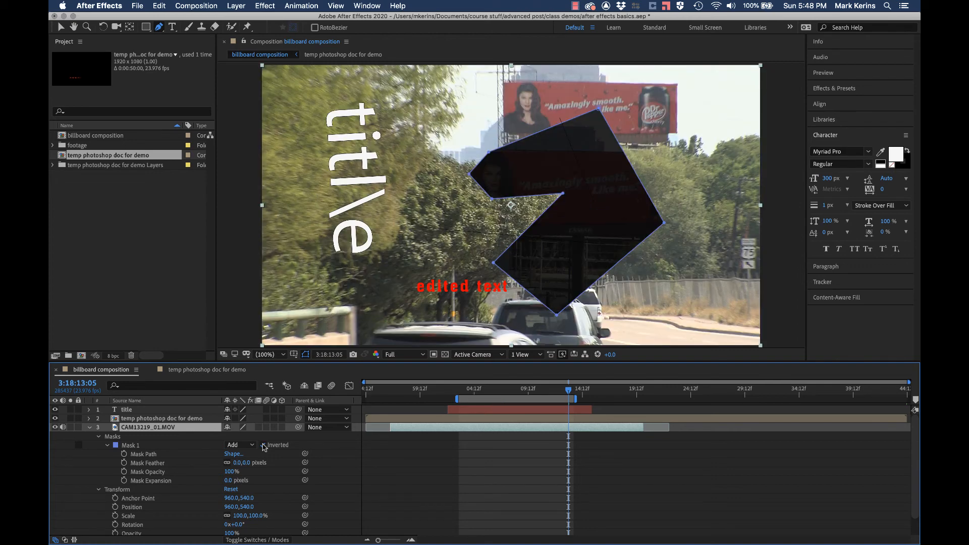
pyautogui.click(263, 445)
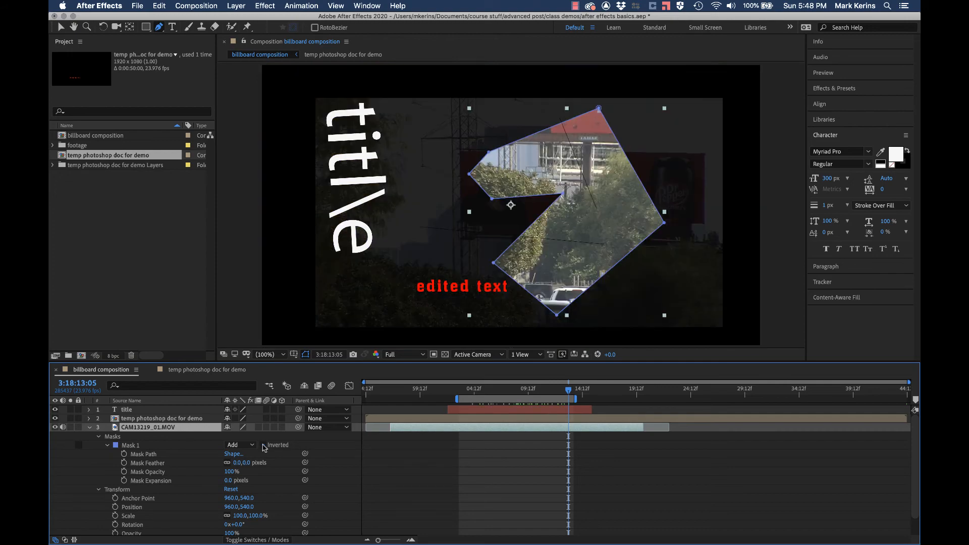
pyautogui.click(234, 445)
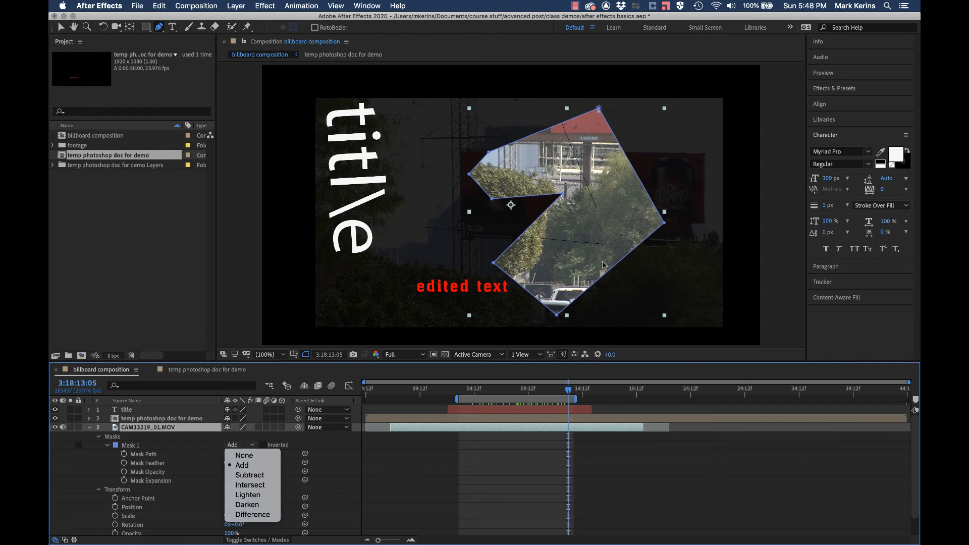
pyautogui.click(319, 440)
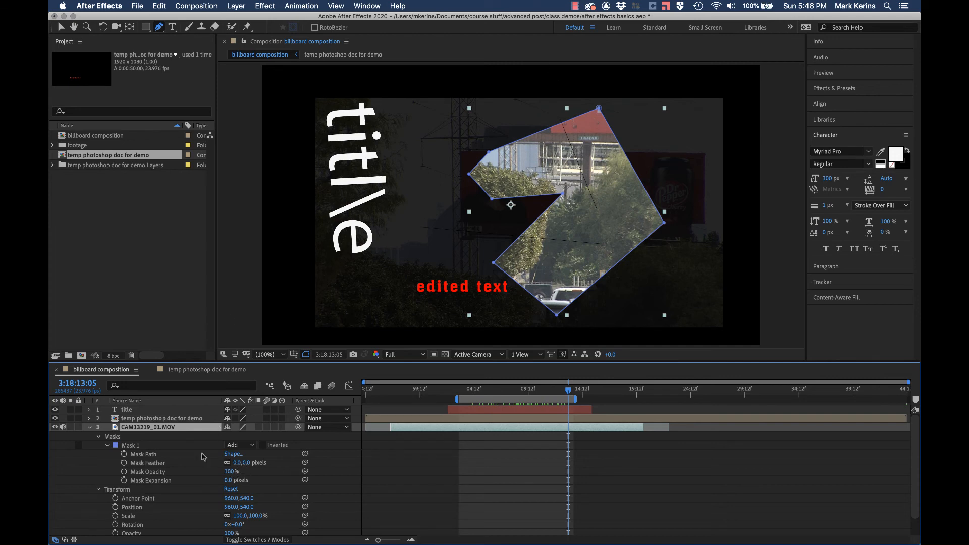
# Step: Set the Mask Feather of Mask 1 to 102 pixels, collapse the layer and select the "temp photoshop doc for demo" layer
pyautogui.moveTo(238, 464); pyautogui.dragTo(280, 453)
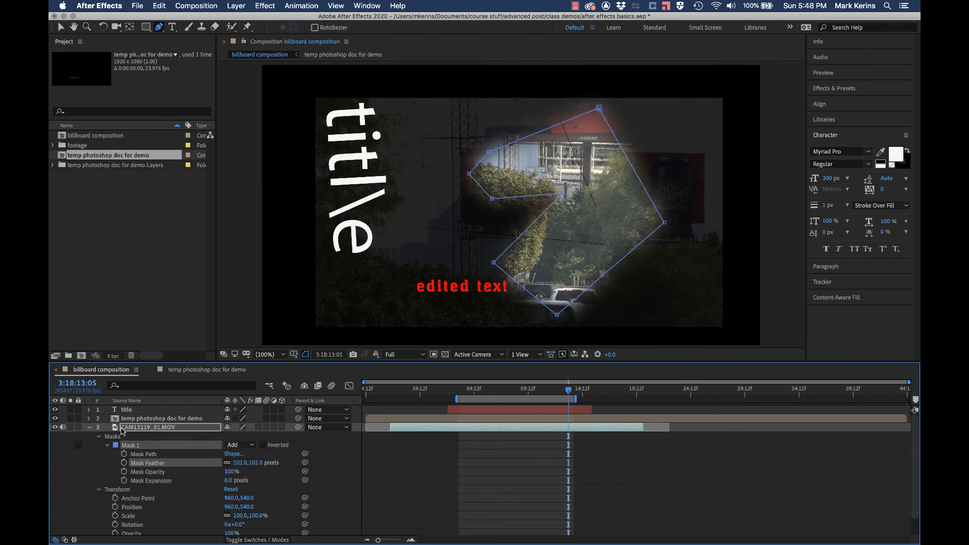
pyautogui.click(89, 427)
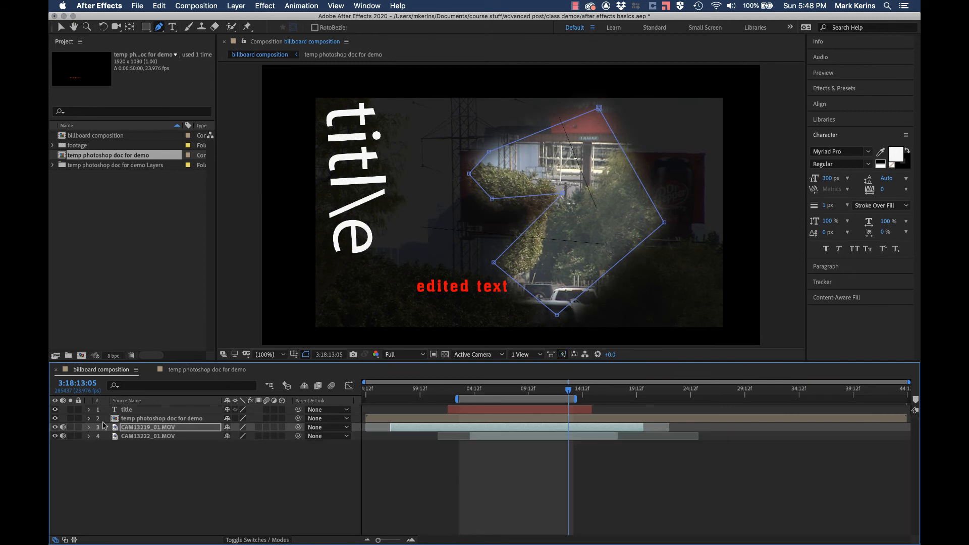
pyautogui.click(141, 417)
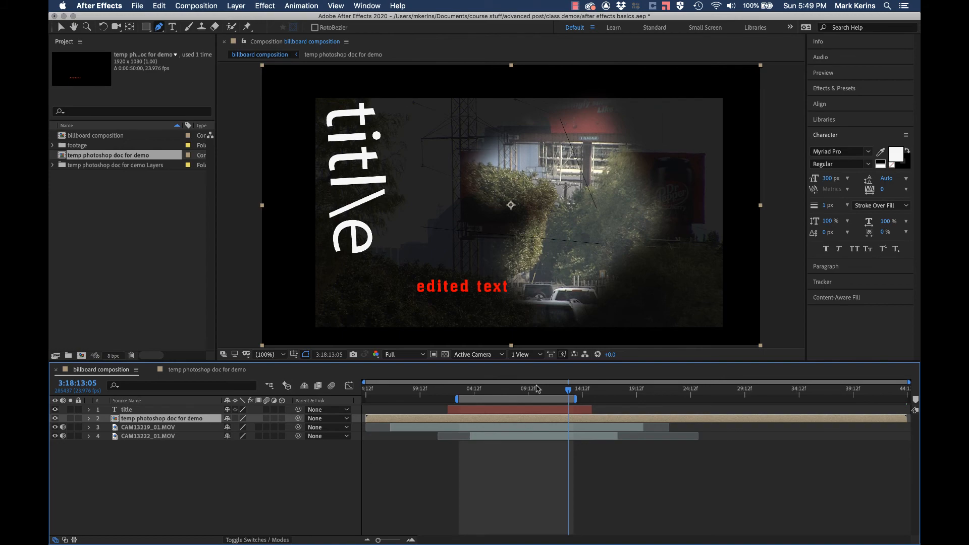
# Step: Shorten the work area at both ends, from just after 04:12f to just after 09:12f, and move the current time to 3:18:08:11
pyautogui.moveTo(539, 388)
pyautogui.mouseDown()
pyautogui.moveTo(461, 390)
pyautogui.moveTo(546, 389)
pyautogui.moveTo(548, 375)
pyautogui.moveTo(543, 399)
pyautogui.mouseUp()
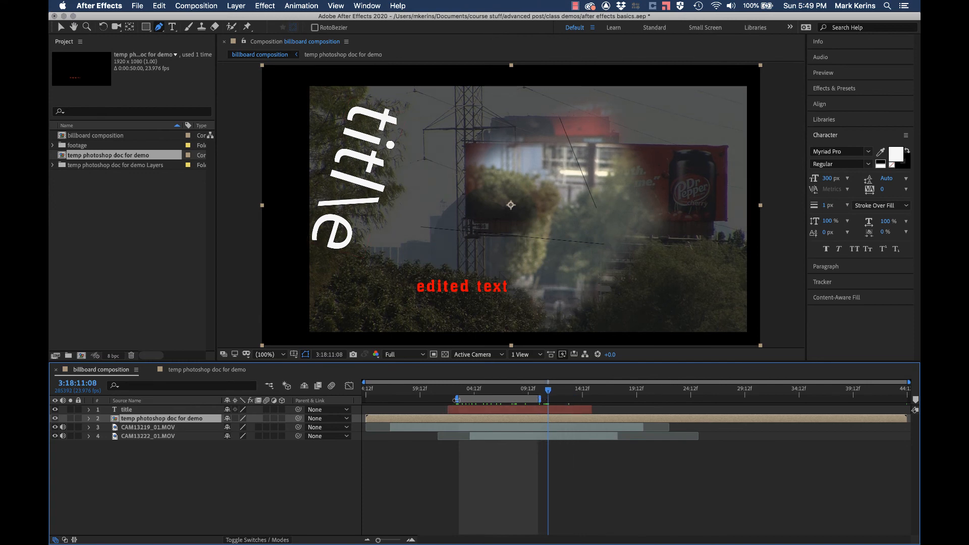
pyautogui.moveTo(457, 400); pyautogui.dragTo(482, 399)
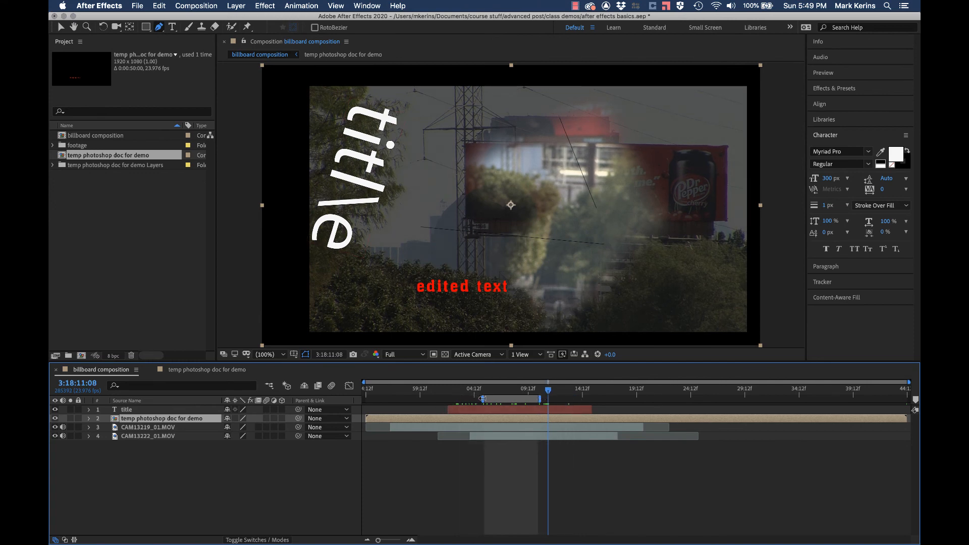
pyautogui.click(518, 389)
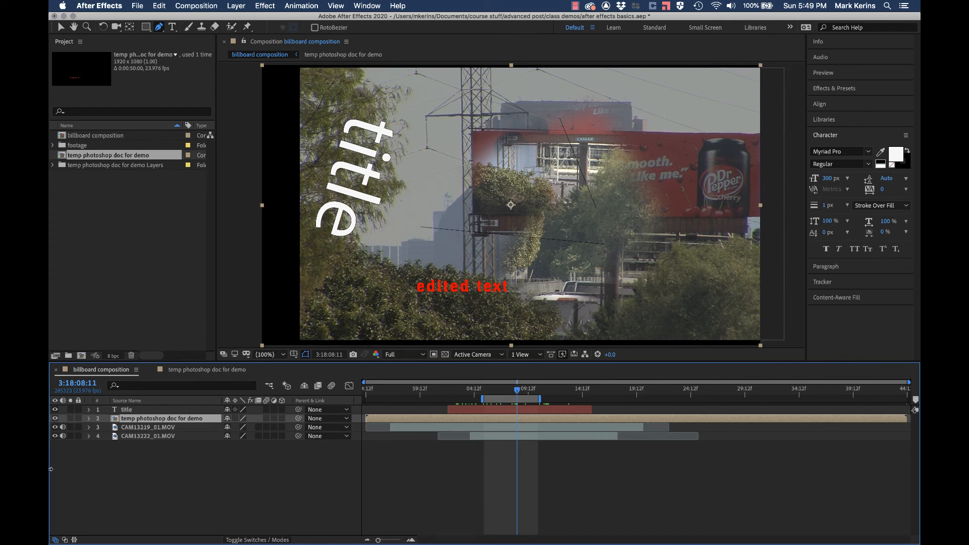
# Step: Check what the "temp photoshop doc for demo" and CAM13219_01.MOV layers contribute by hiding and showing each again
pyautogui.click(55, 419)
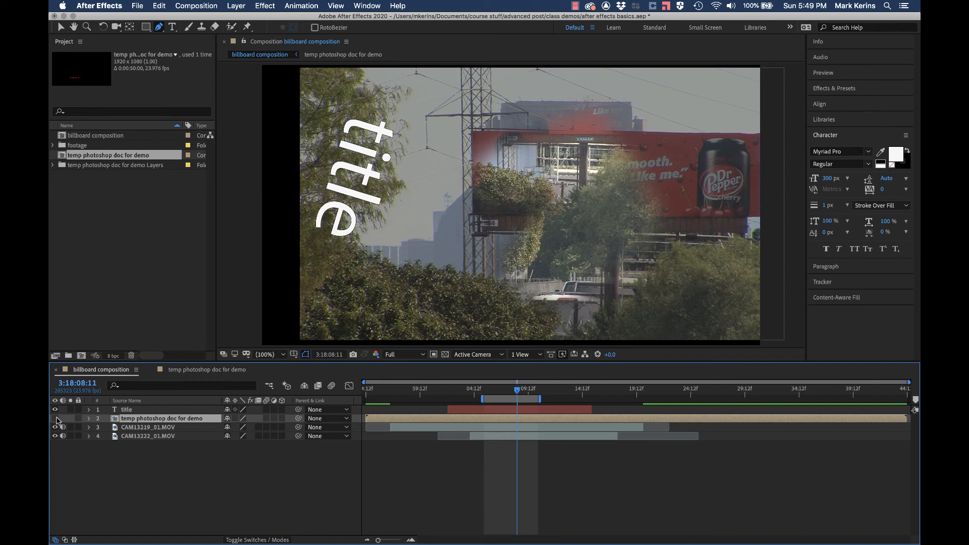
pyautogui.click(55, 418)
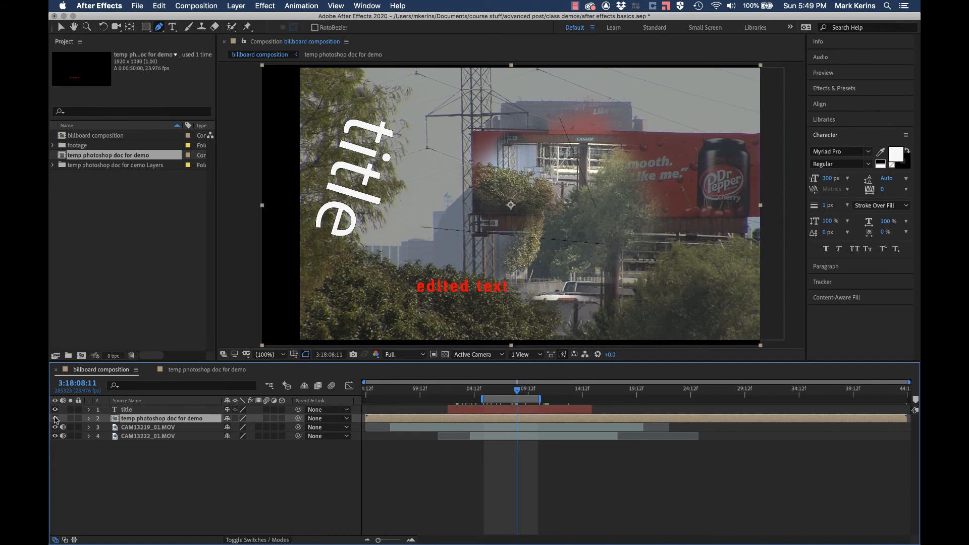
pyautogui.click(55, 427)
pyautogui.click(55, 427)
pyautogui.click(243, 418)
# Step: Add the billboard composition to the render queue and name its output file "test render.mov" on the Desktop
pyautogui.click(197, 6)
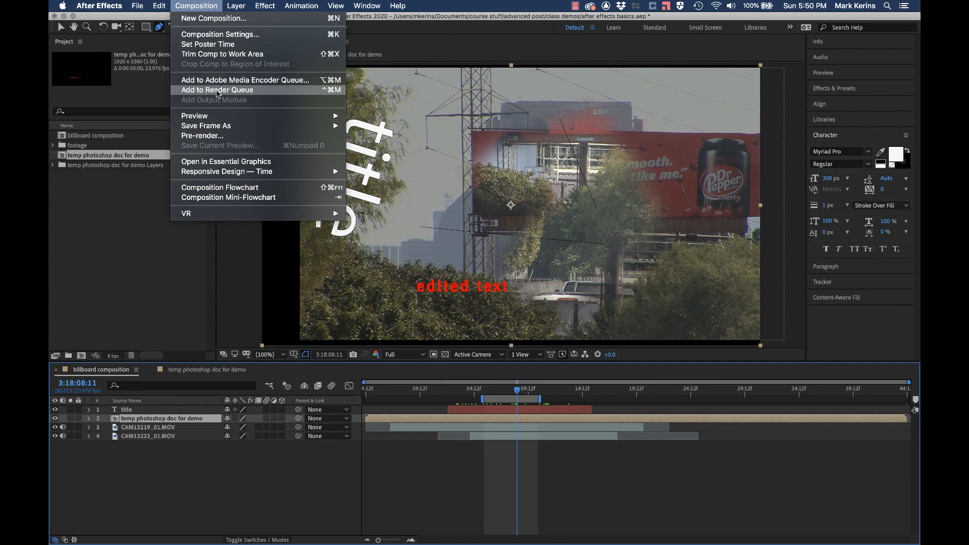
pyautogui.click(217, 94)
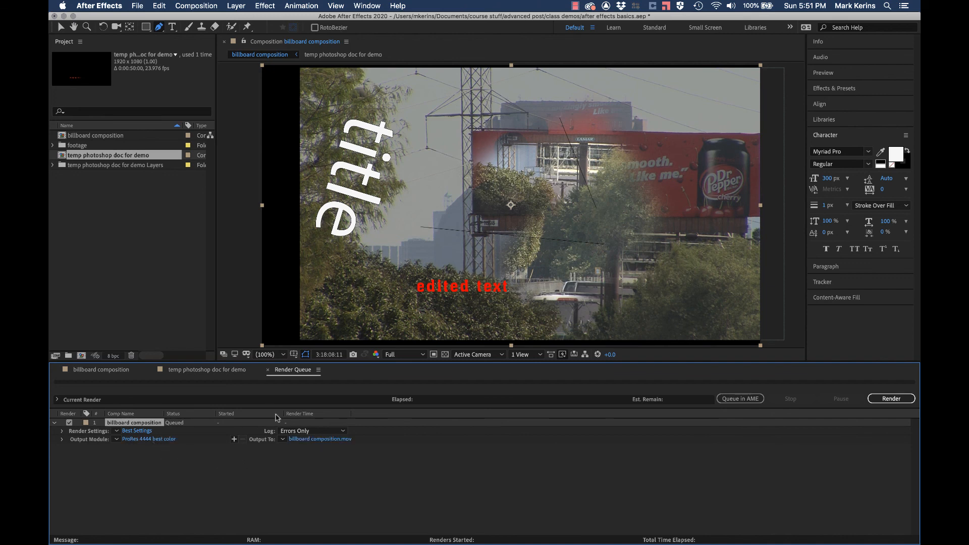
pyautogui.click(313, 440)
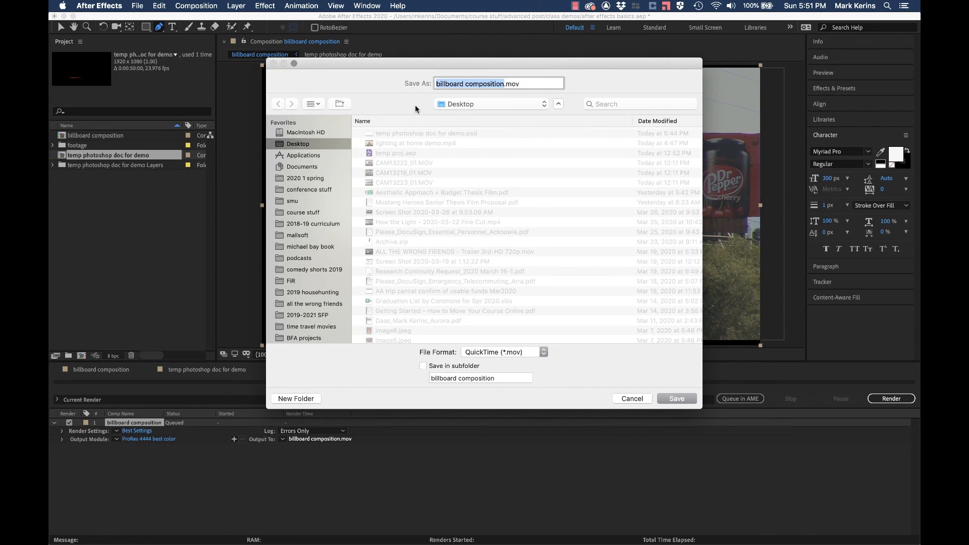
pyautogui.write('test')
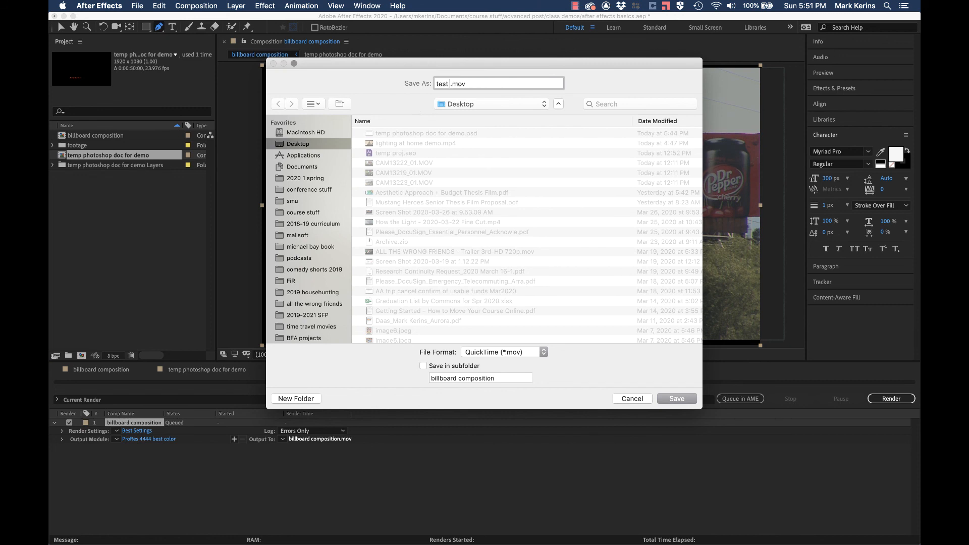
pyautogui.write(' render')
pyautogui.press('Return')
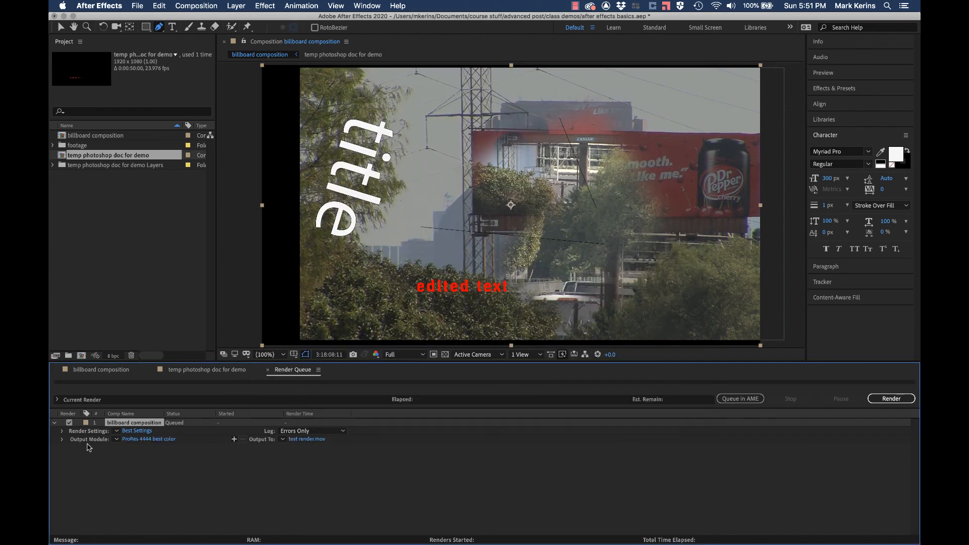
# Step: Open the output module settings, keep the QuickTime format and set its video codec to Apple ProRes 422 HQ
pyautogui.click(62, 439)
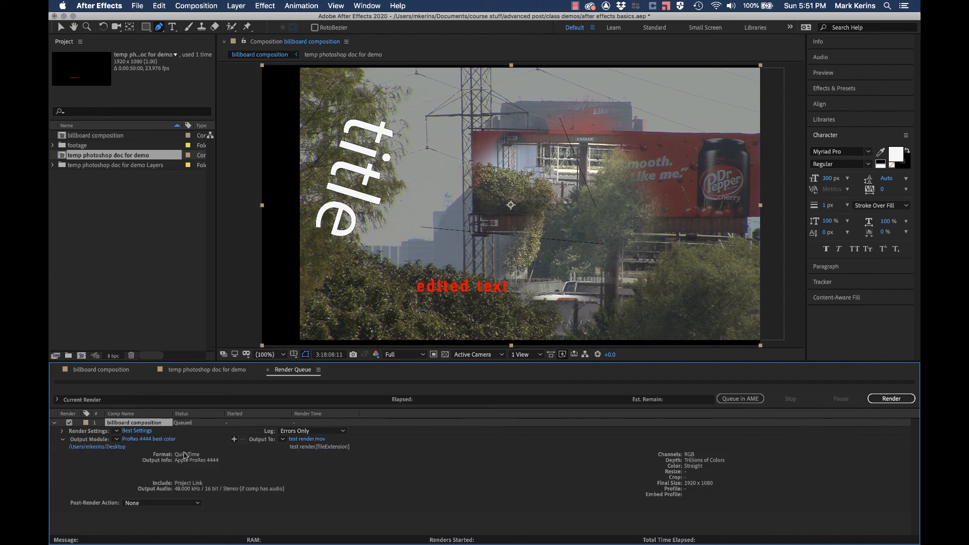
pyautogui.click(151, 439)
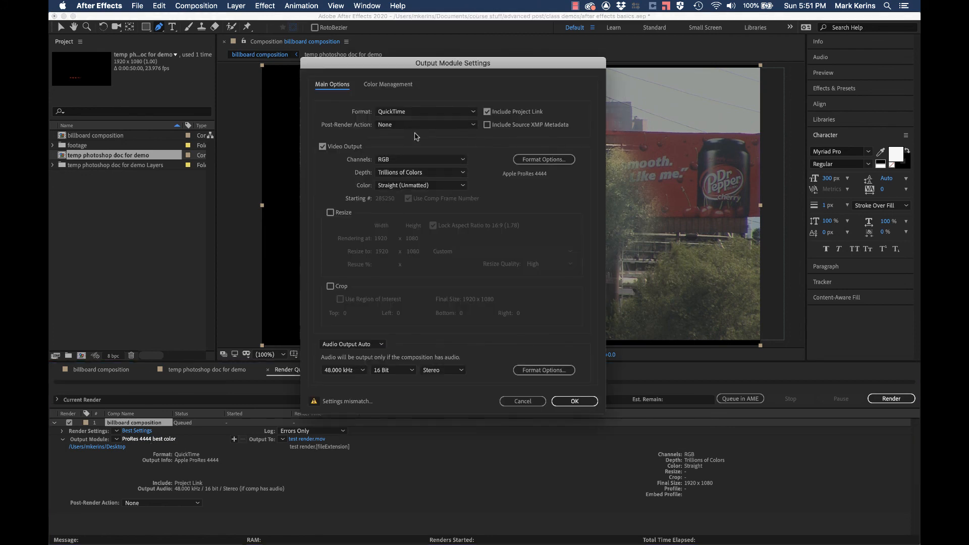
pyautogui.click(440, 112)
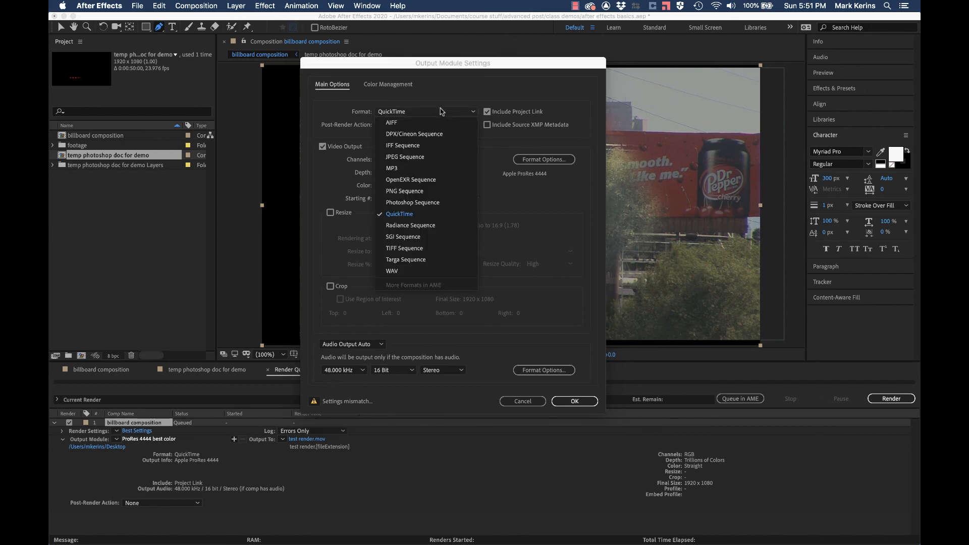
pyautogui.click(457, 101)
pyautogui.click(534, 160)
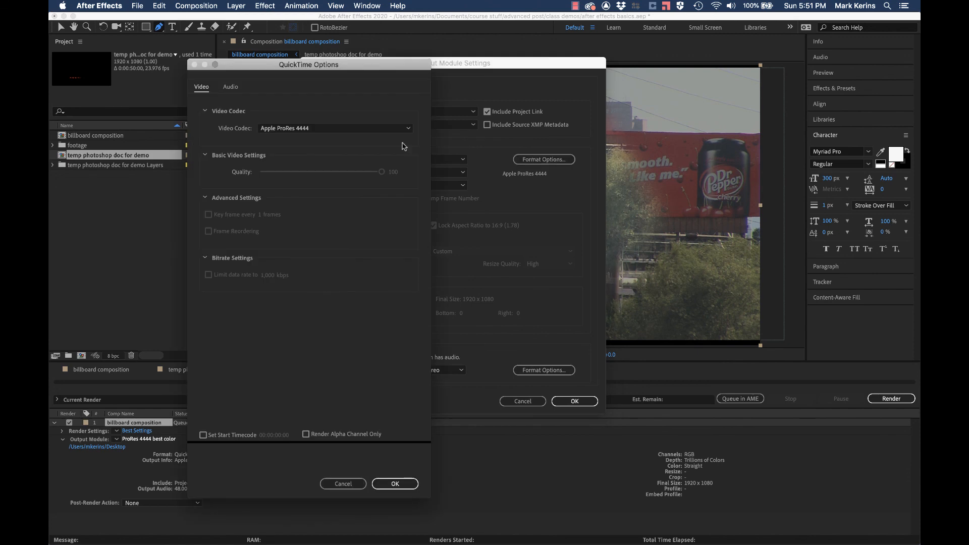
pyautogui.click(293, 128)
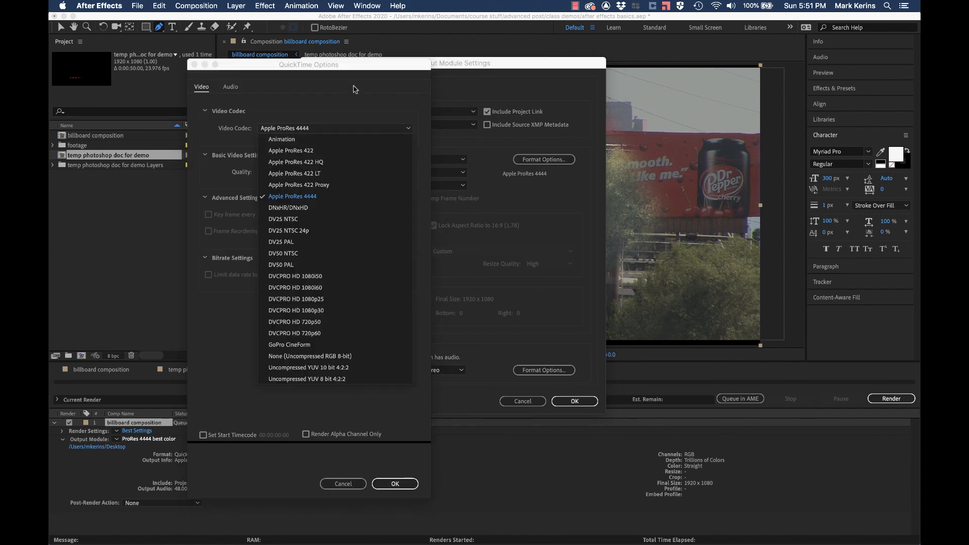
pyautogui.click(298, 162)
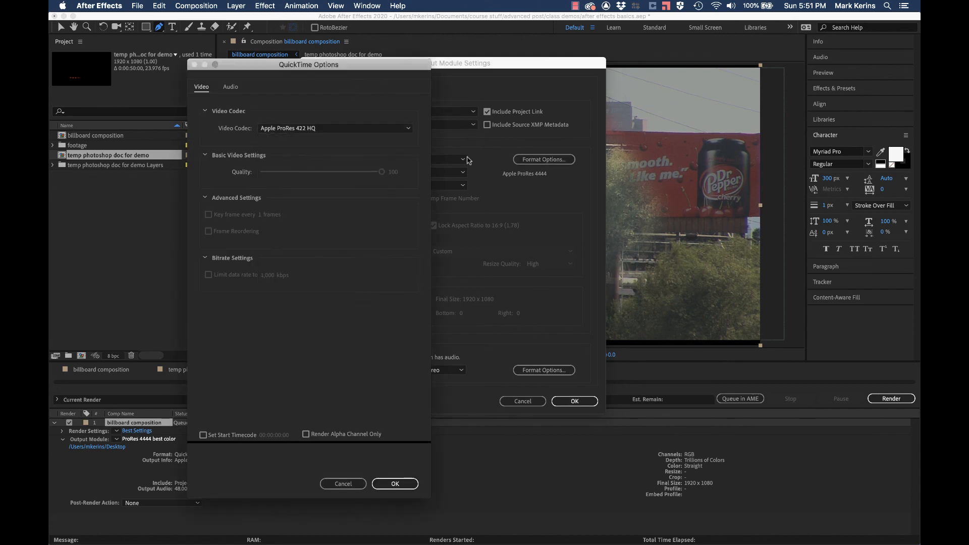
pyautogui.click(395, 483)
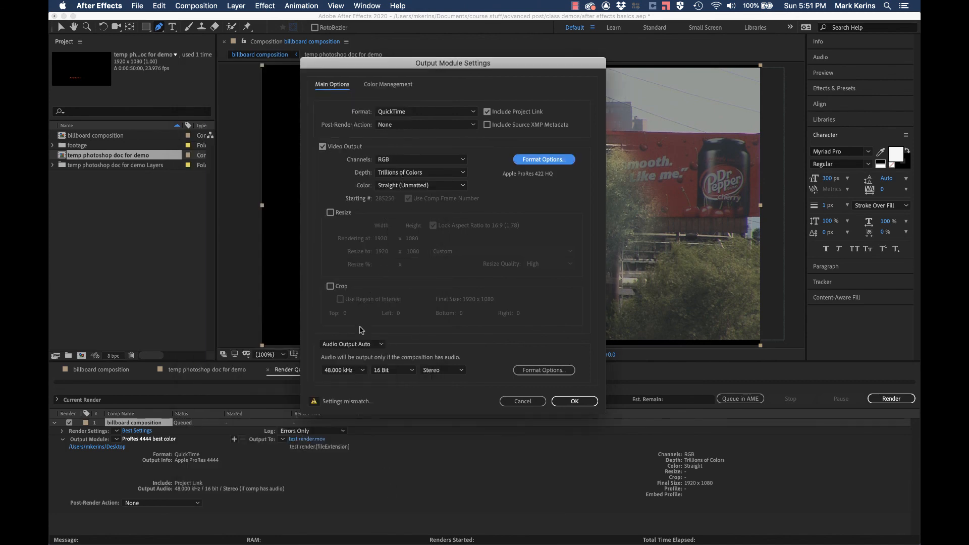
# Step: Set the output module's audio to Audio Output Off and apply the output settings
pyautogui.click(357, 346)
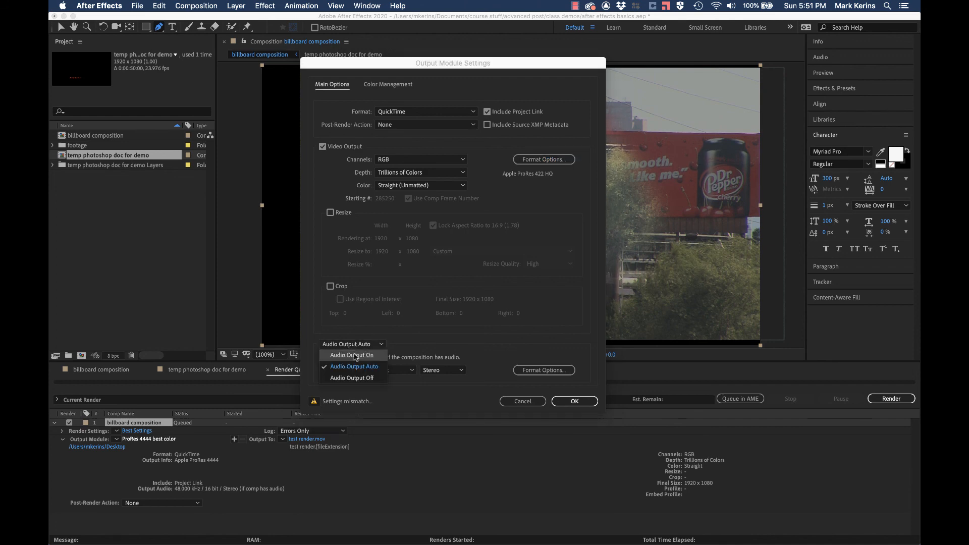
pyautogui.click(354, 378)
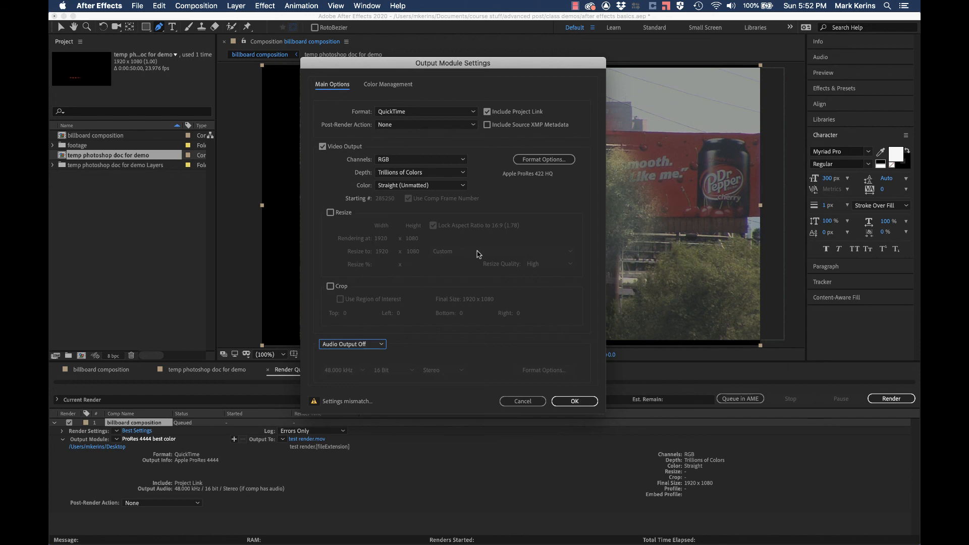
pyautogui.click(571, 401)
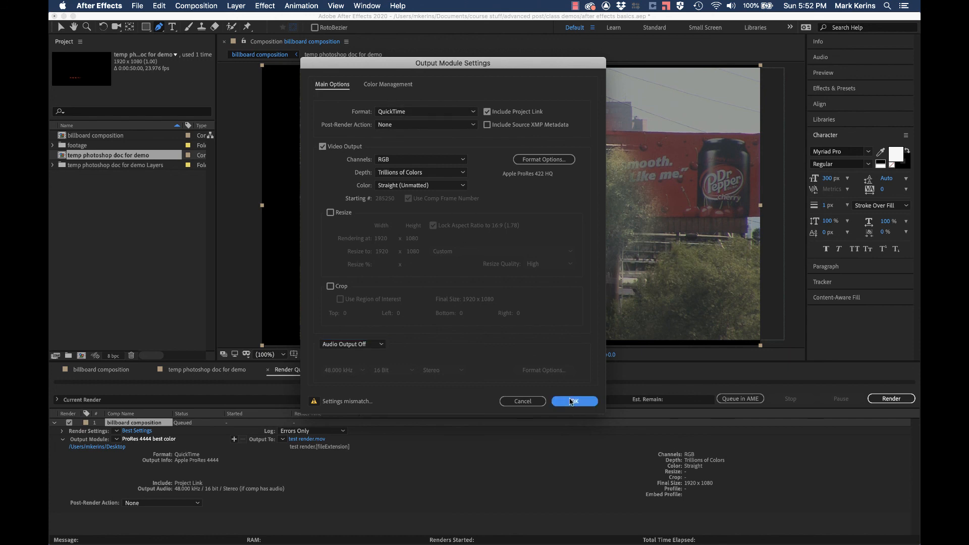
# Step: Review the time span options in the render settings and accept Best quality with Work Area Only
pyautogui.click(142, 431)
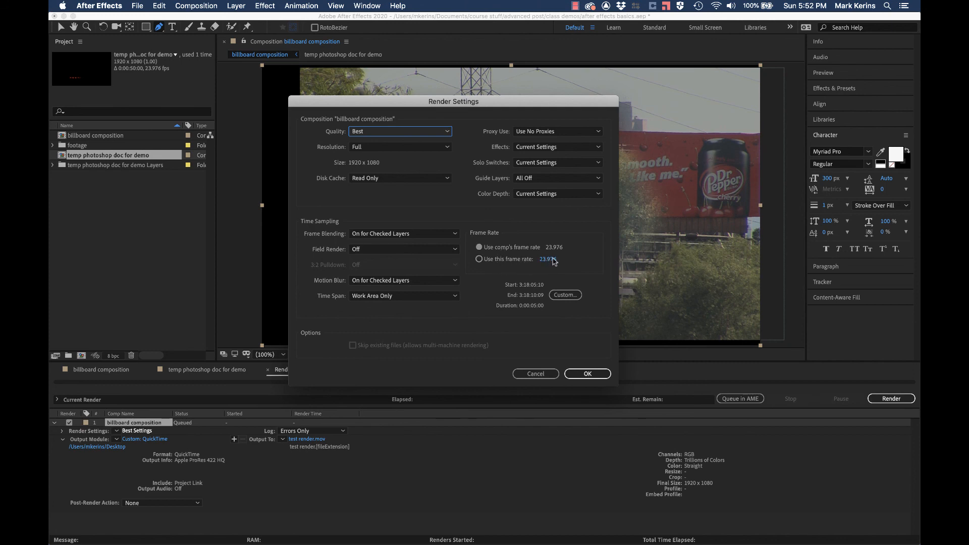
pyautogui.click(384, 297)
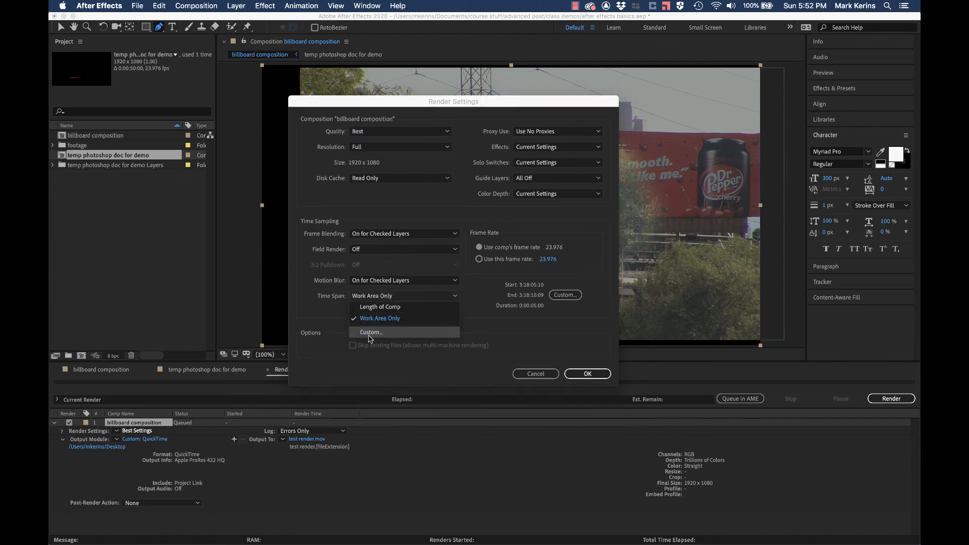
pyautogui.click(319, 278)
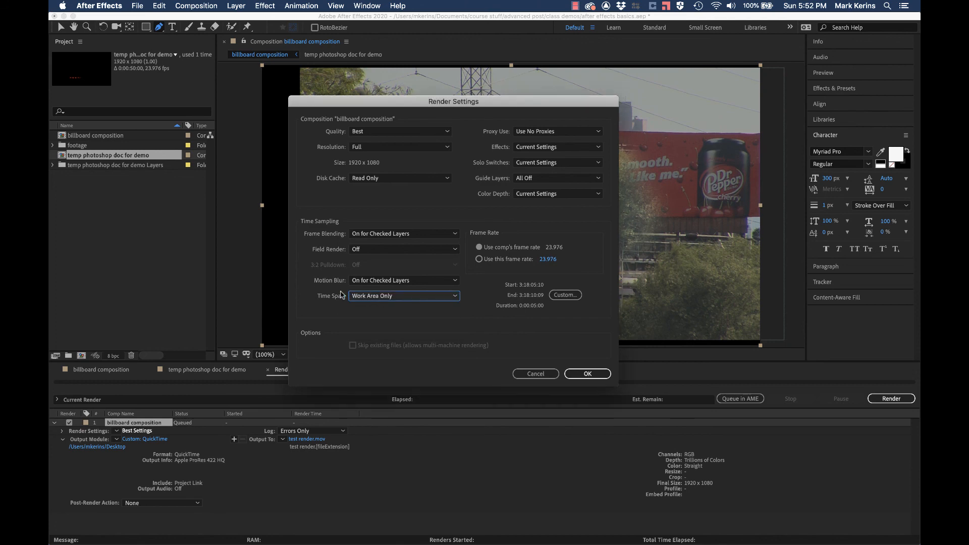
pyautogui.click(587, 373)
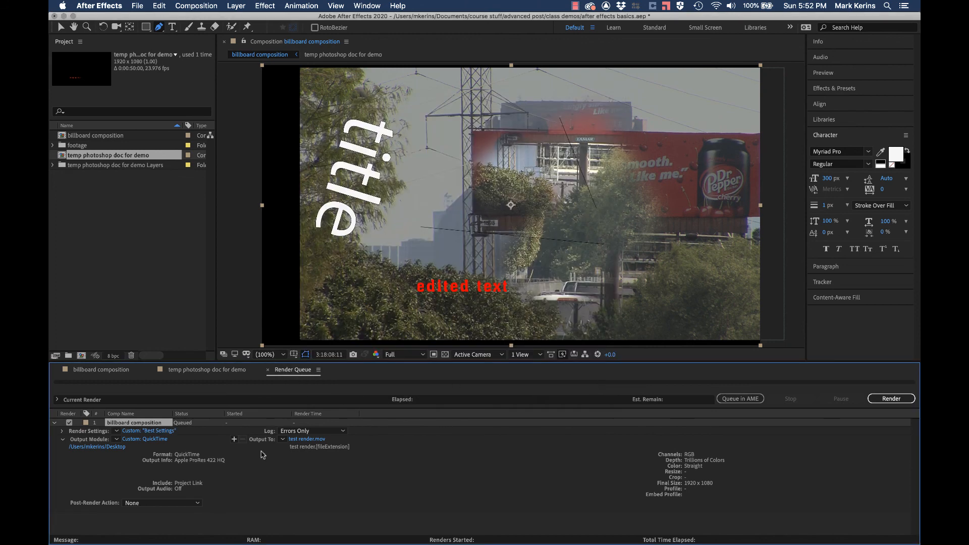
# Step: Collapse the output module details in the render queue and render the queued billboard composition
pyautogui.click(186, 372)
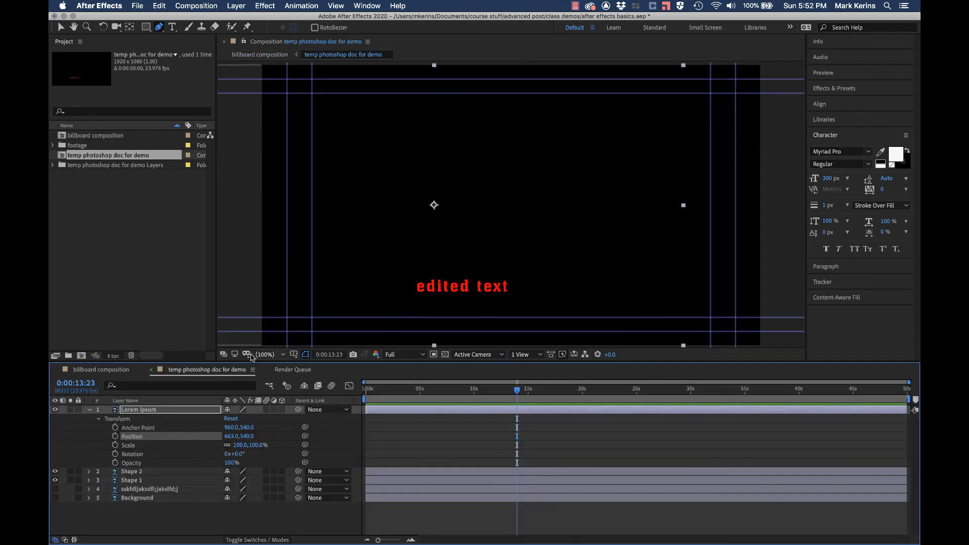
pyautogui.click(288, 370)
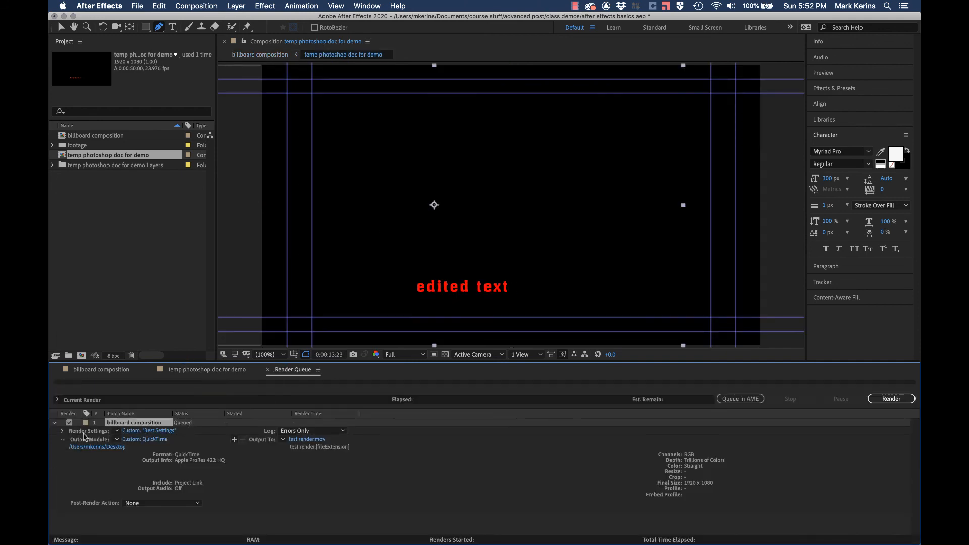
pyautogui.click(63, 439)
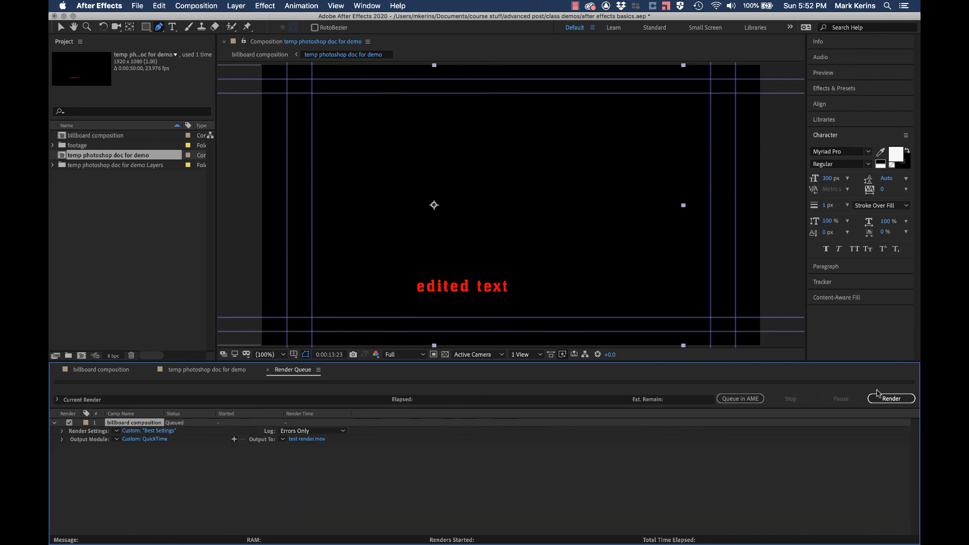
pyautogui.click(884, 401)
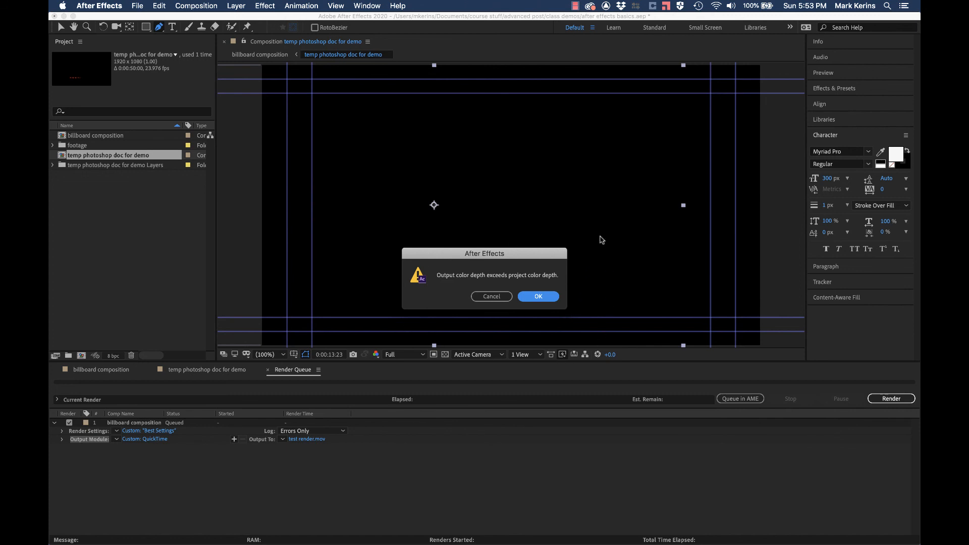
pyautogui.click(539, 296)
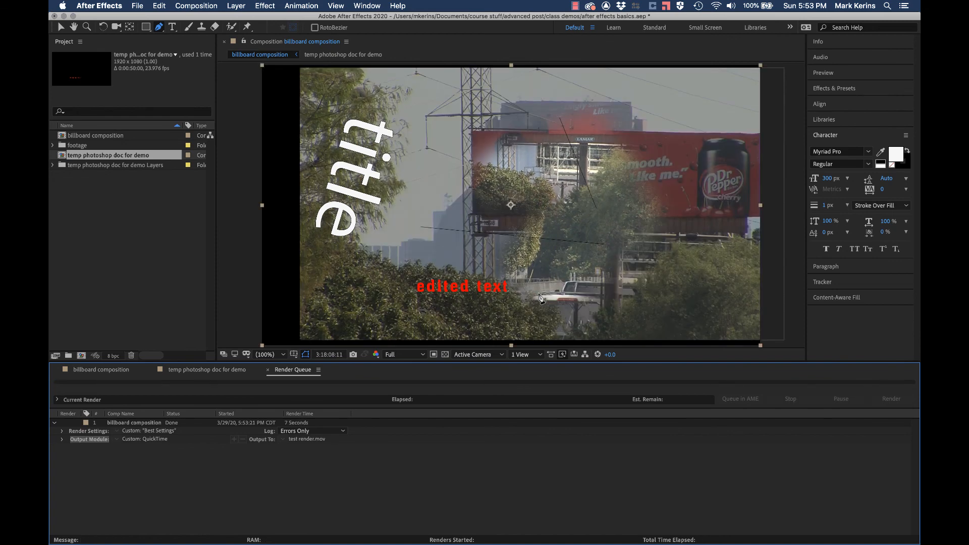
# Step: Switch to Finder, play test render.mov in QuickTime Player, then return to the billboard composition timeline in After Effects
pyautogui.press('super+Tab')
pyautogui.press('super+Tab')
pyautogui.press('super+Tab')
pyautogui.press('super+Tab')
pyautogui.press('super+Tab')
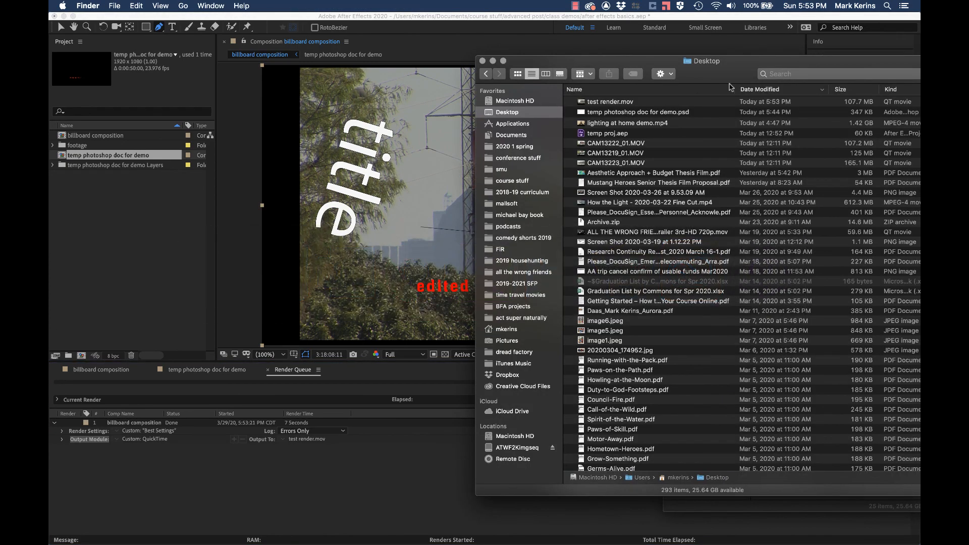
pyautogui.click(581, 103)
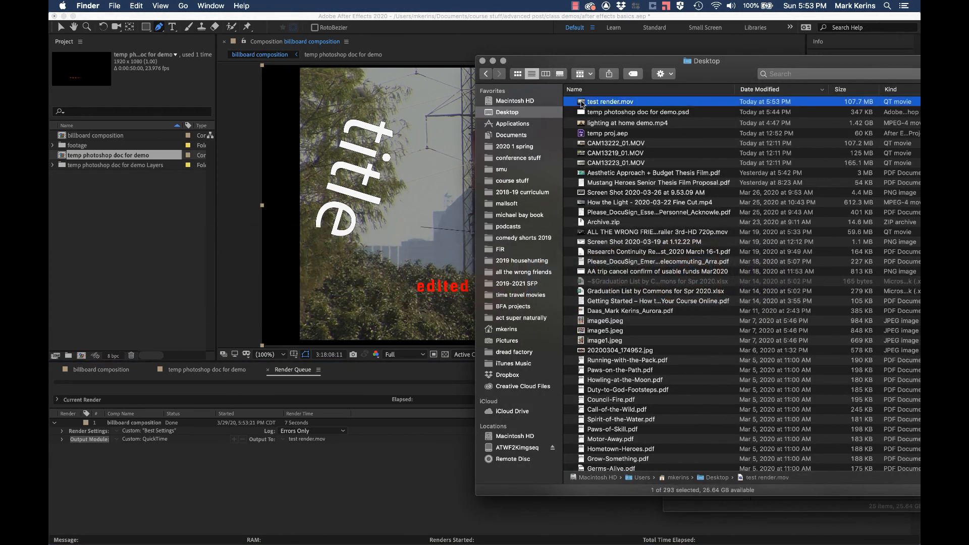
pyautogui.doubleClick(581, 103)
pyautogui.press('space')
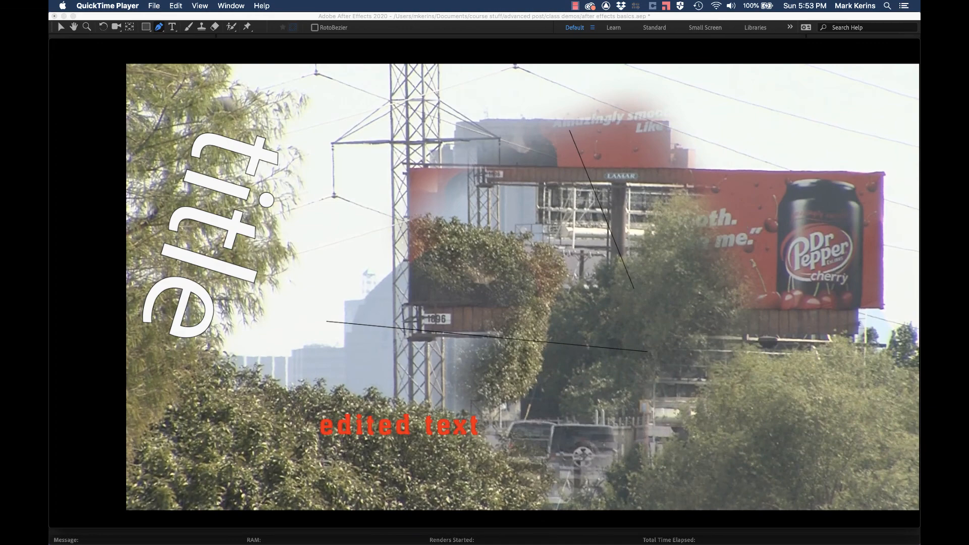
pyautogui.press('super+q')
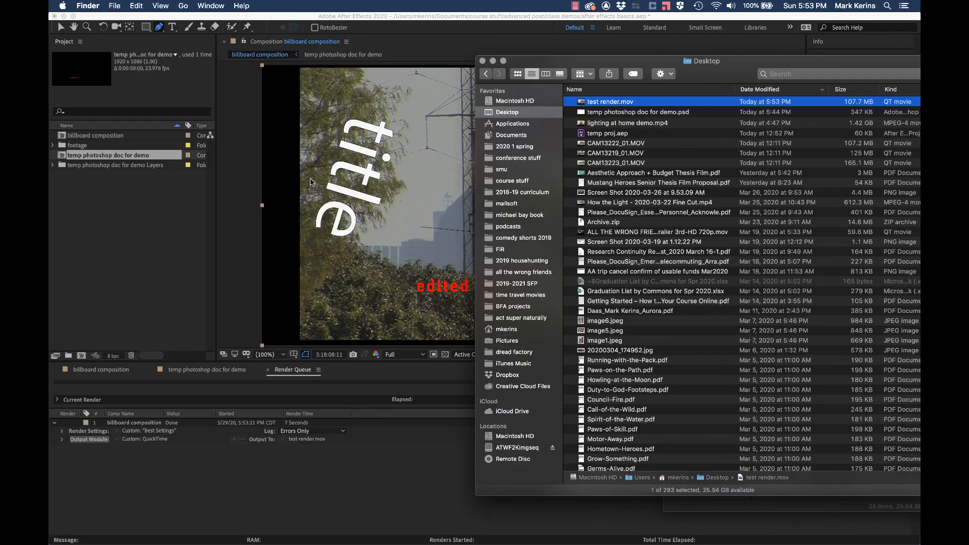
pyautogui.click(311, 182)
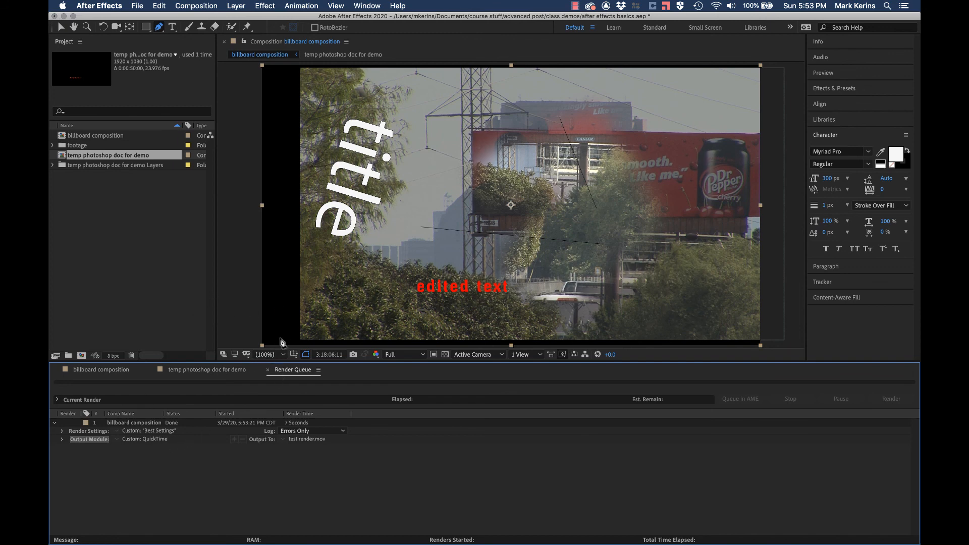
pyautogui.click(84, 370)
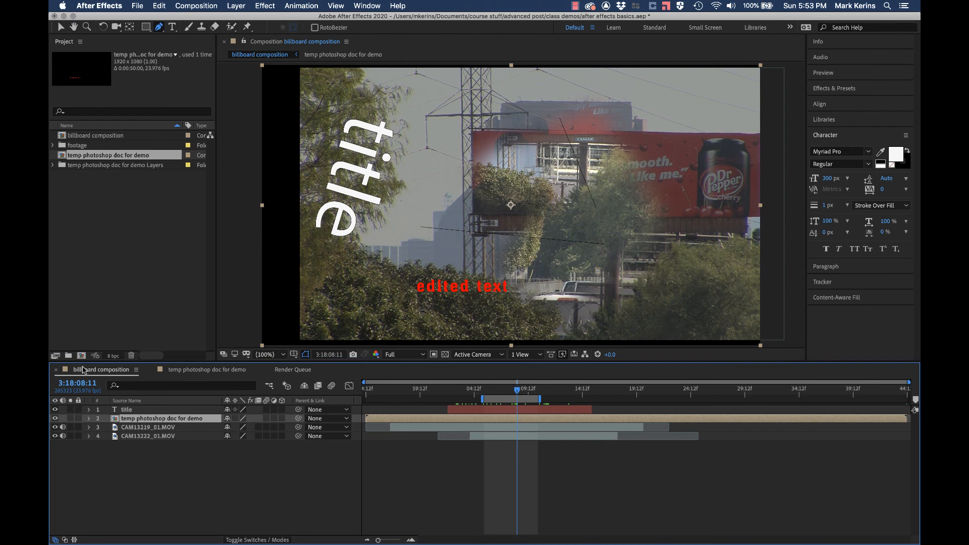